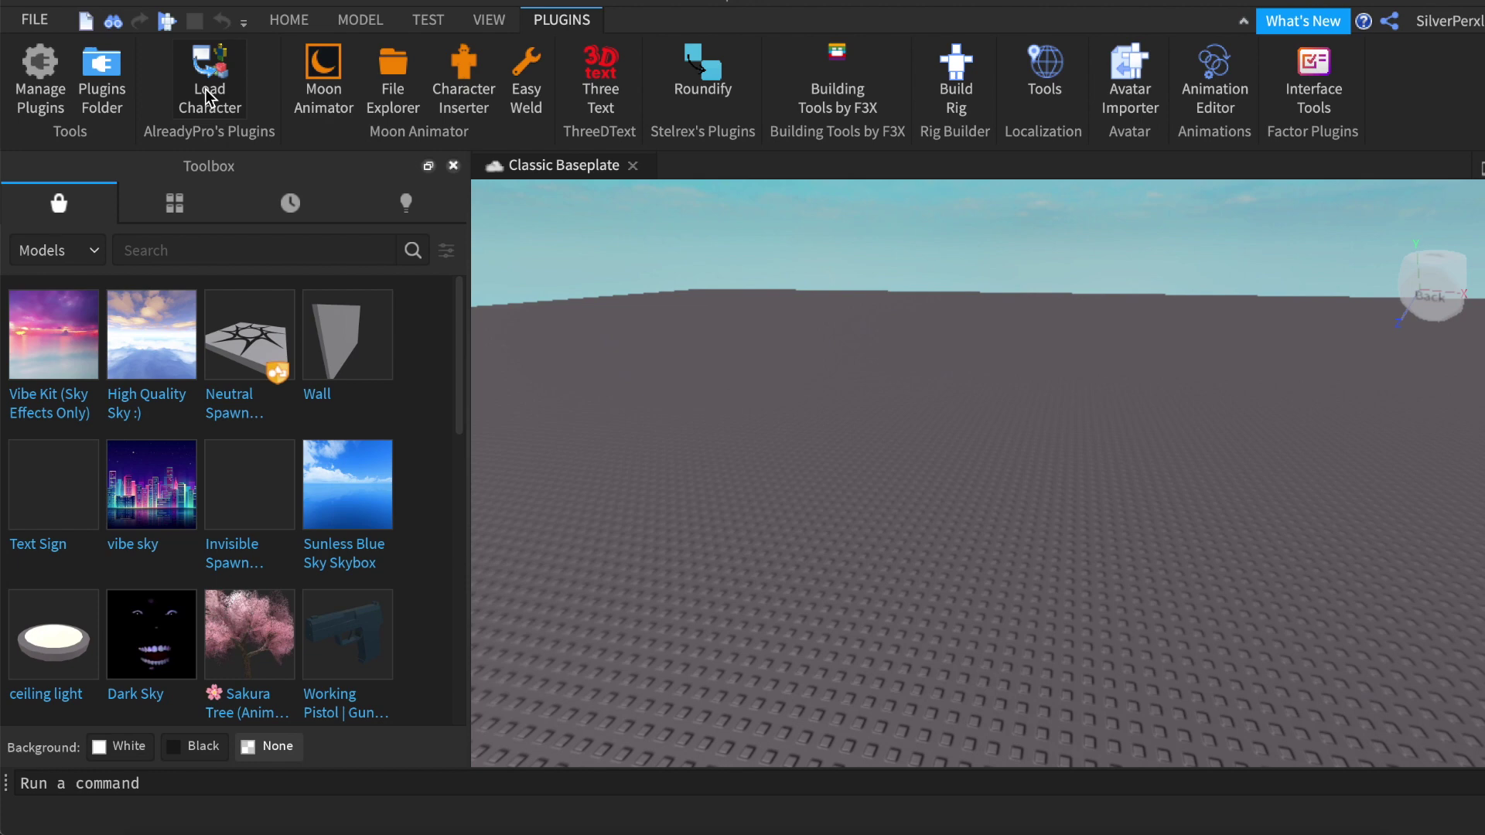
- Open the Load Character plugin in the new Classic Baseplate place
{"action": "left_click", "coordinate": [209, 77]}
- Enter the user's own username, spawn the avatar as an R15 rig, and close the loader
{"action": "double_click", "coordinate": [744, 566]}
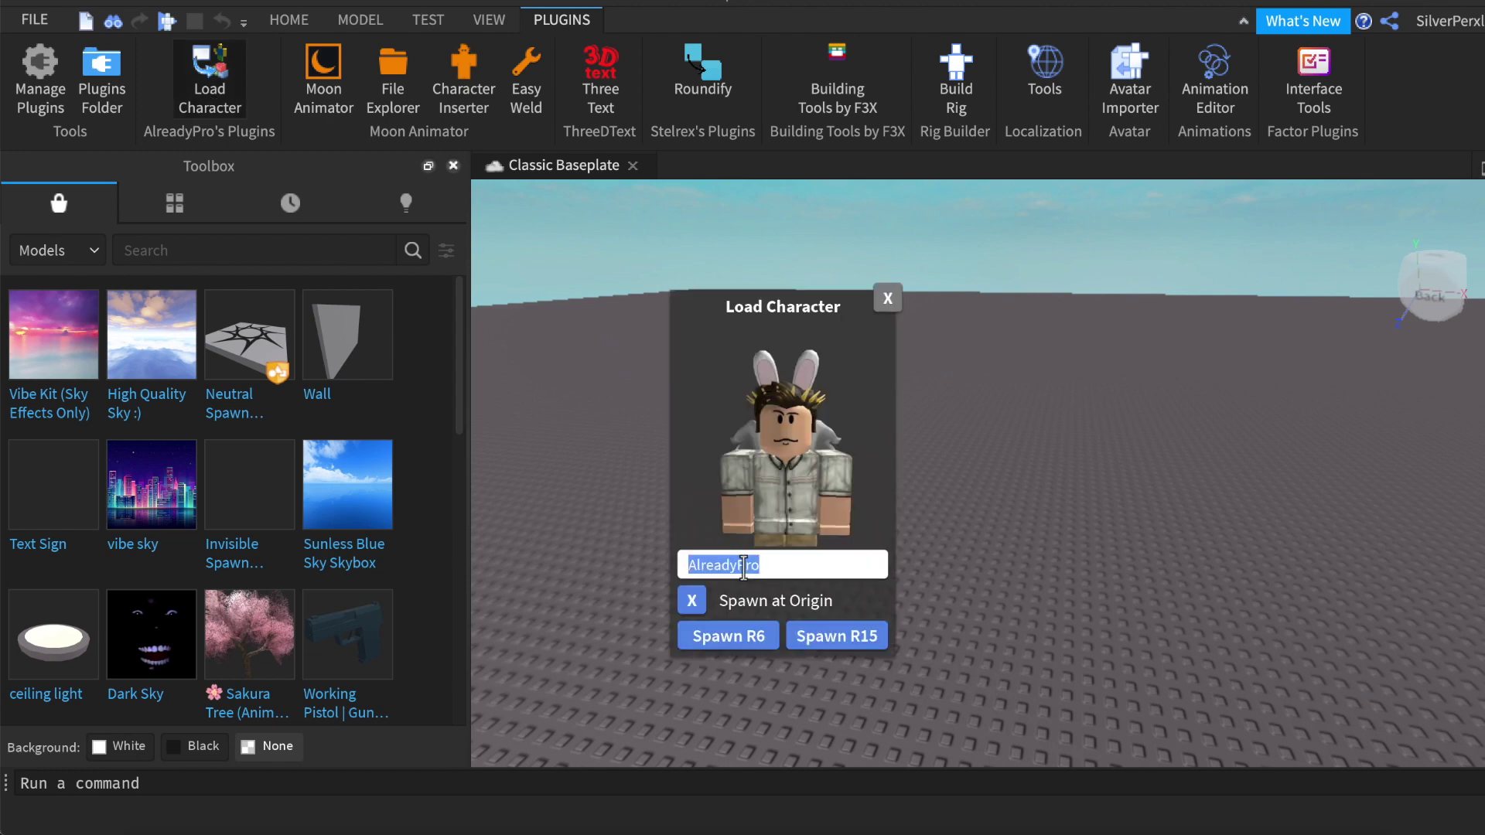
{"action": "type", "text": "SilverPerxl"}
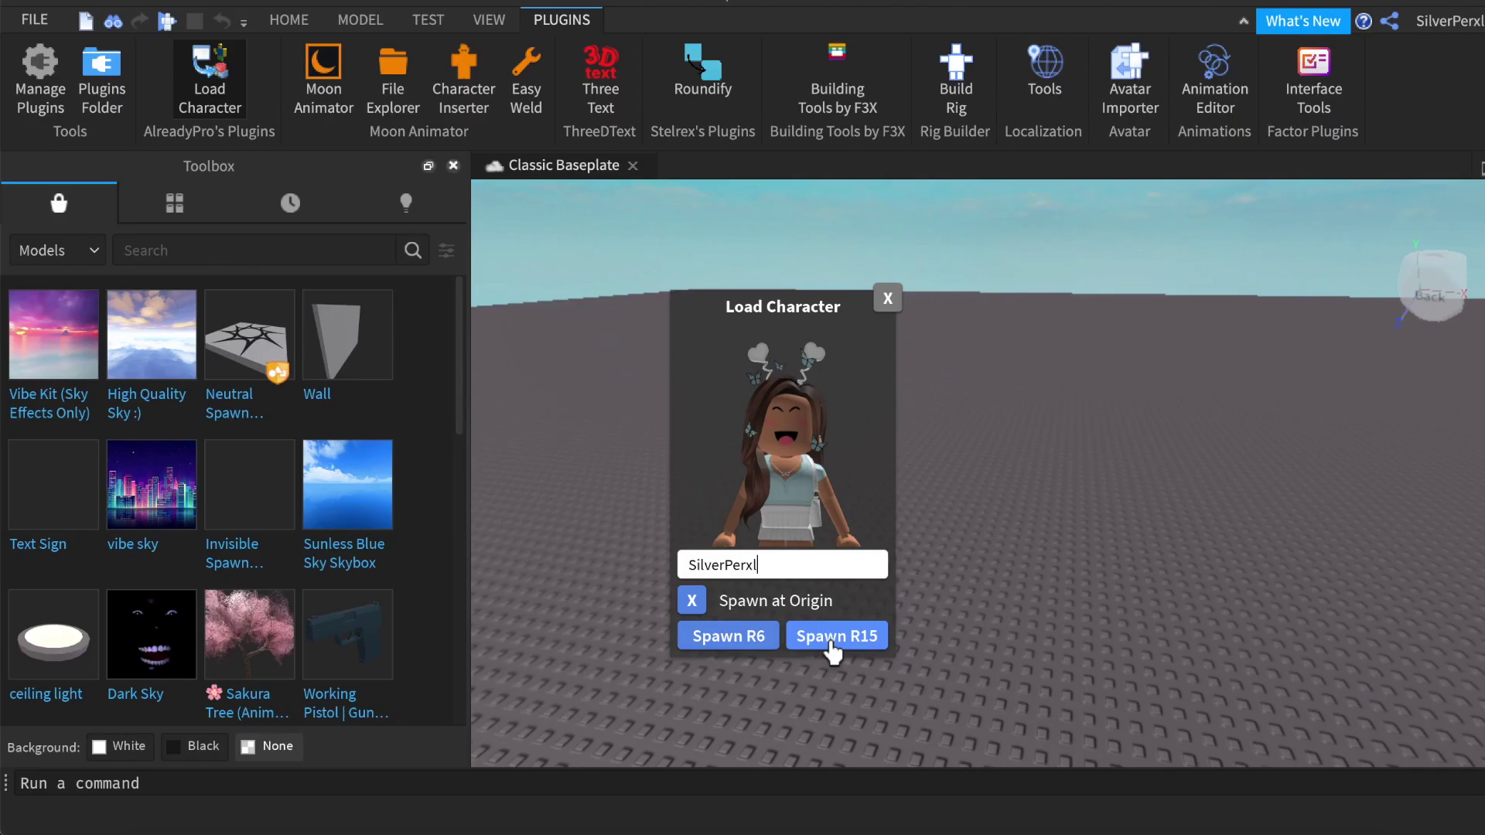
{"action": "left_click", "coordinate": [833, 649]}
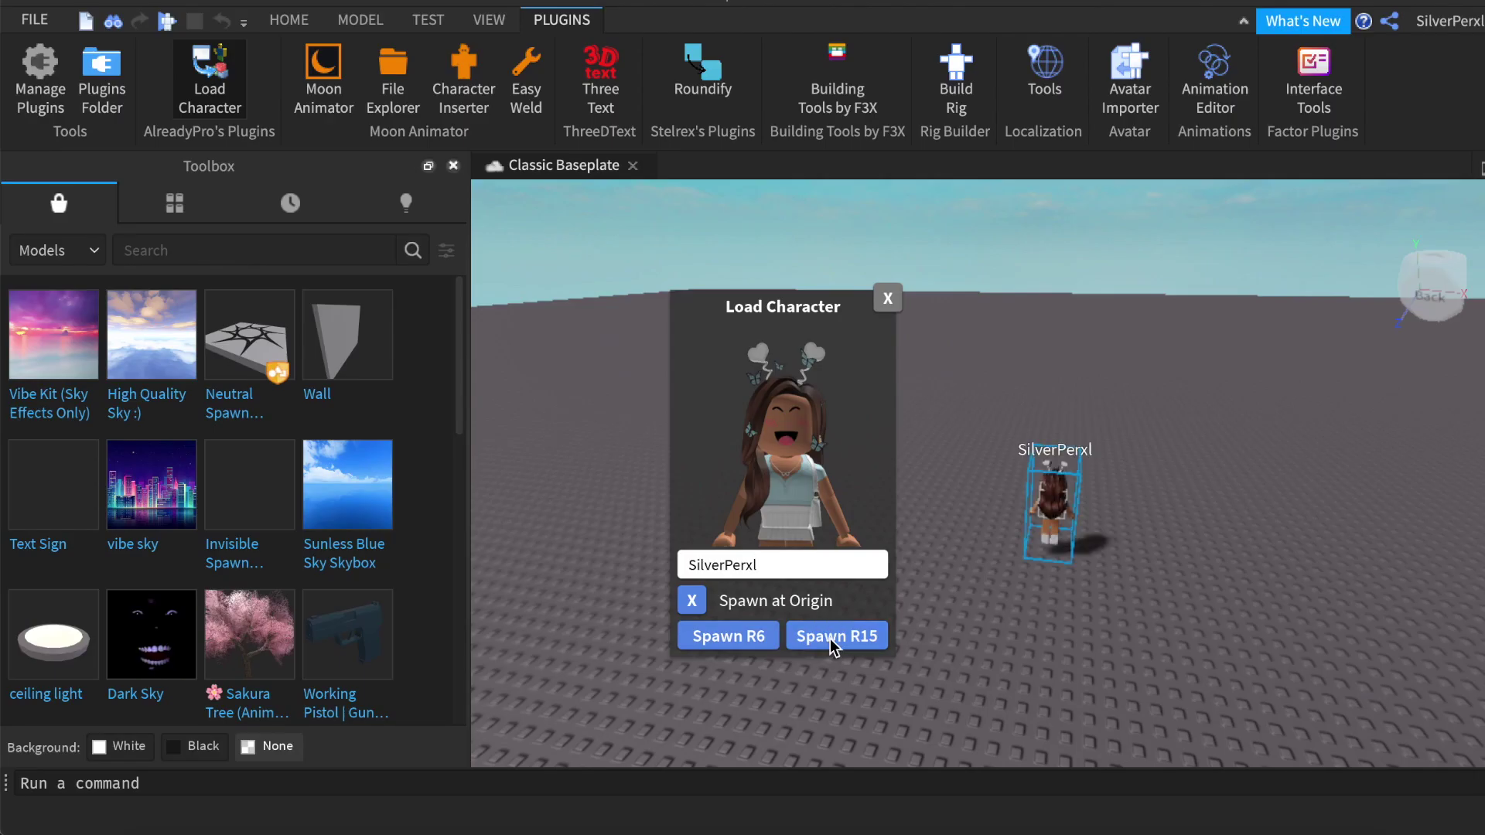
{"action": "left_click", "coordinate": [887, 300]}
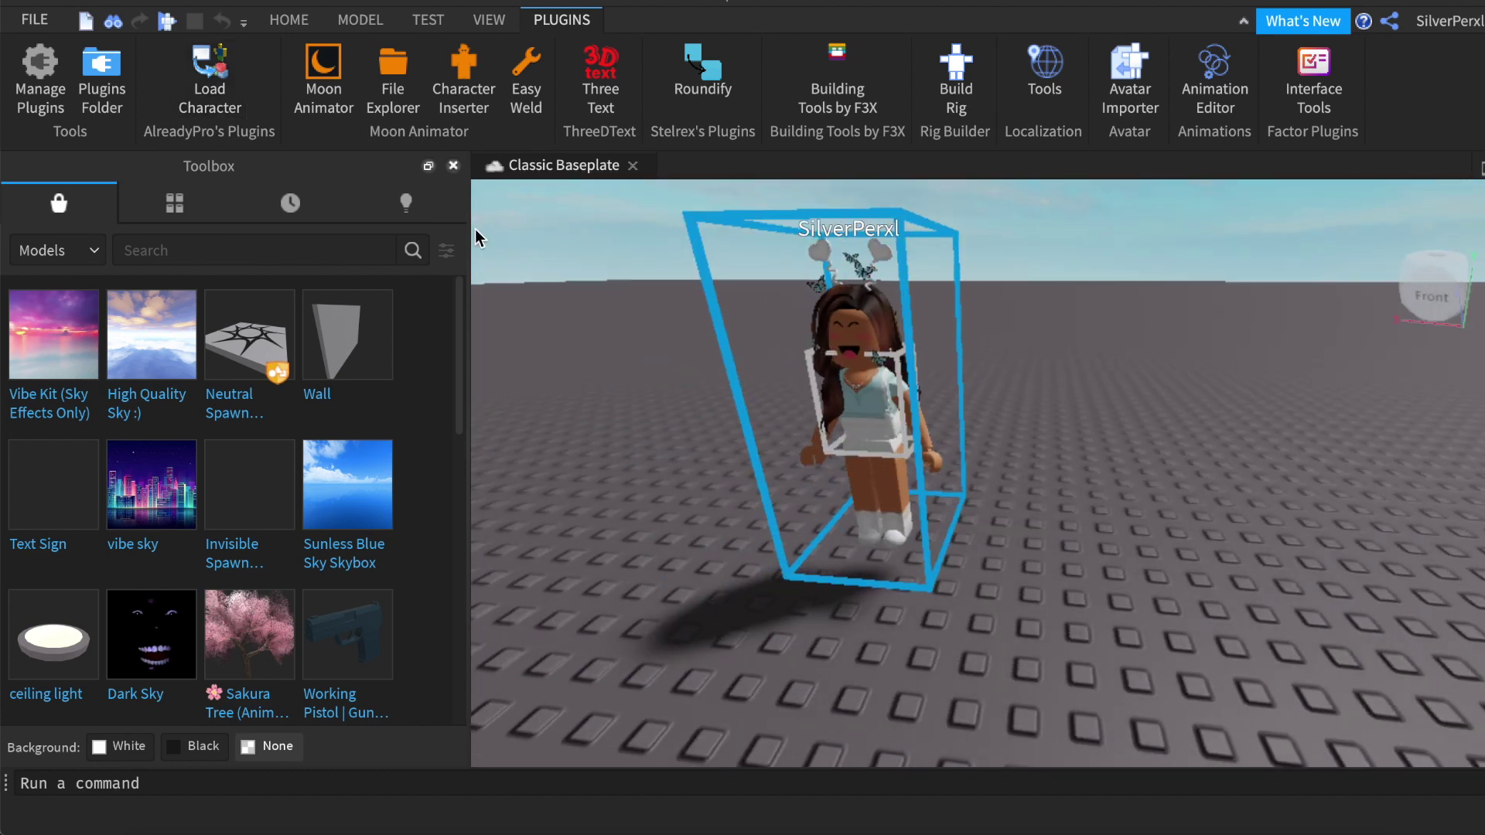
- Search the Toolbox for 'dog' and find a dog model
{"action": "left_click", "coordinate": [177, 252]}
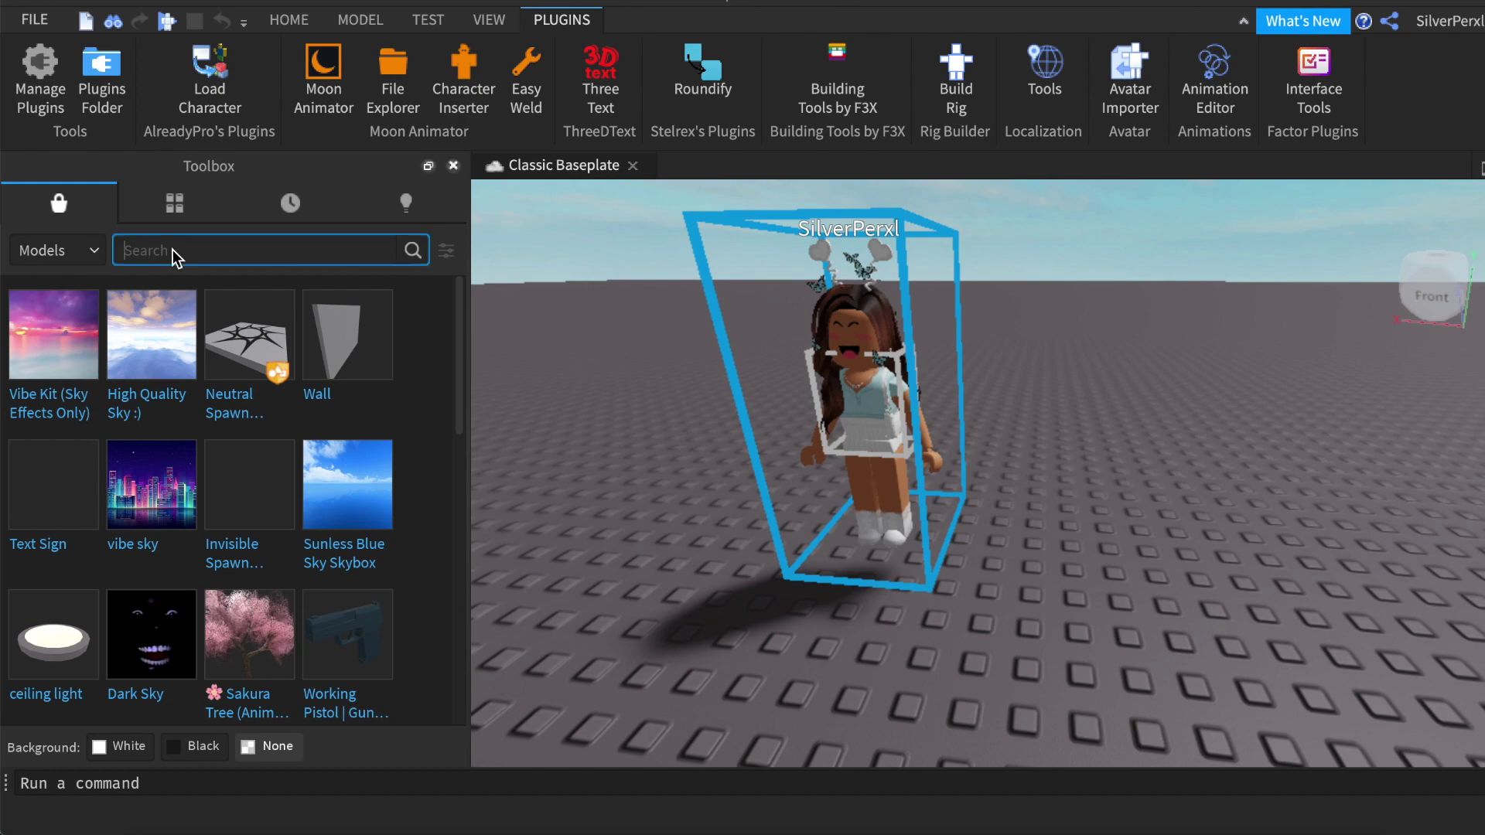
{"action": "type", "text": "dog"}
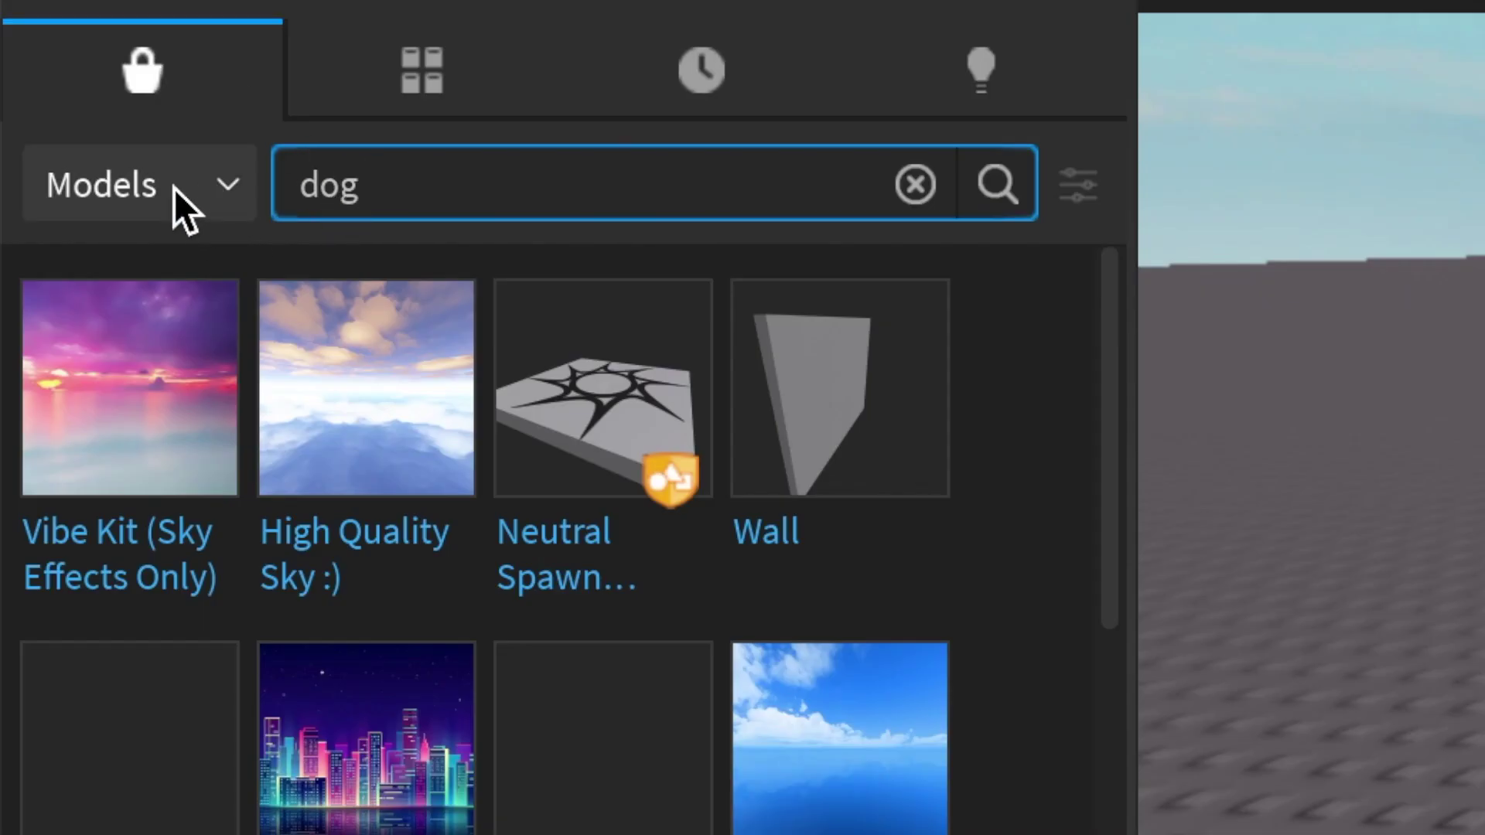
{"action": "key", "text": "Return"}
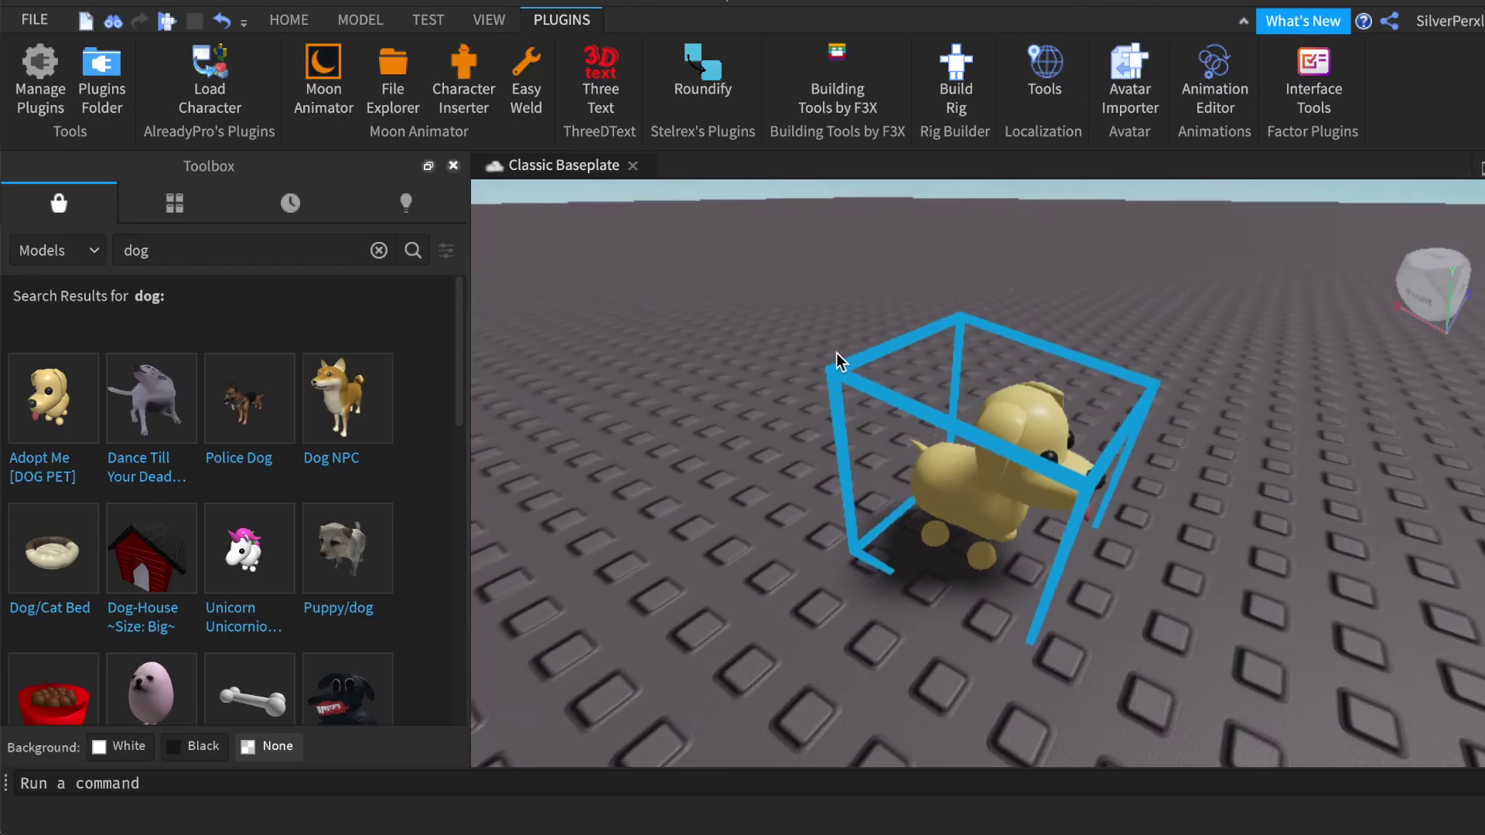
{"action": "scroll", "coordinate": [838, 360], "scroll_direction": "down", "scroll_amount": 5}
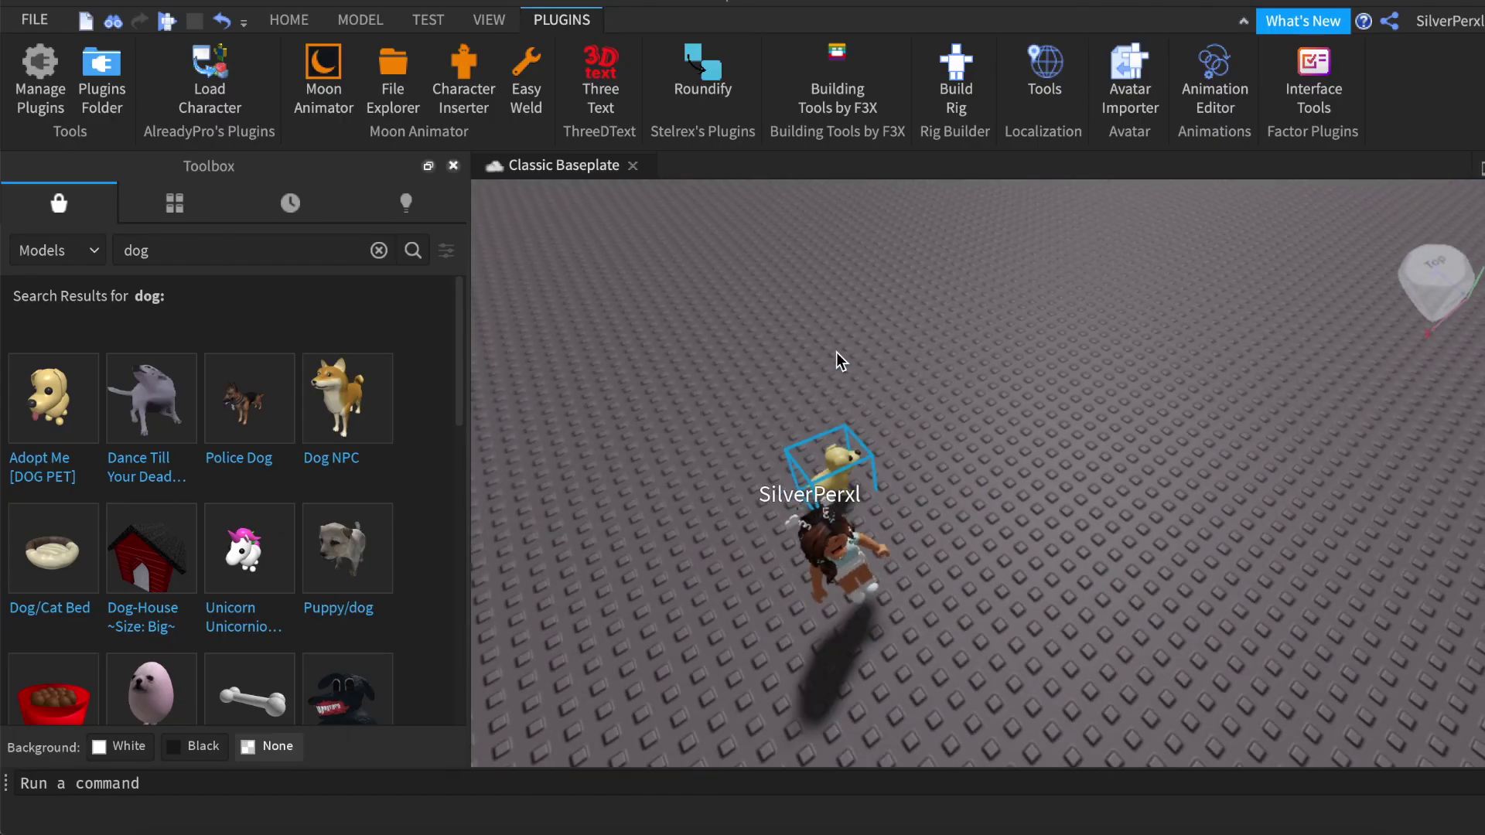
- Drag the dog beside the character and rotate it to face forward
{"action": "left_click_drag", "start_coordinate": [855, 462], "coordinate": [940, 501]}
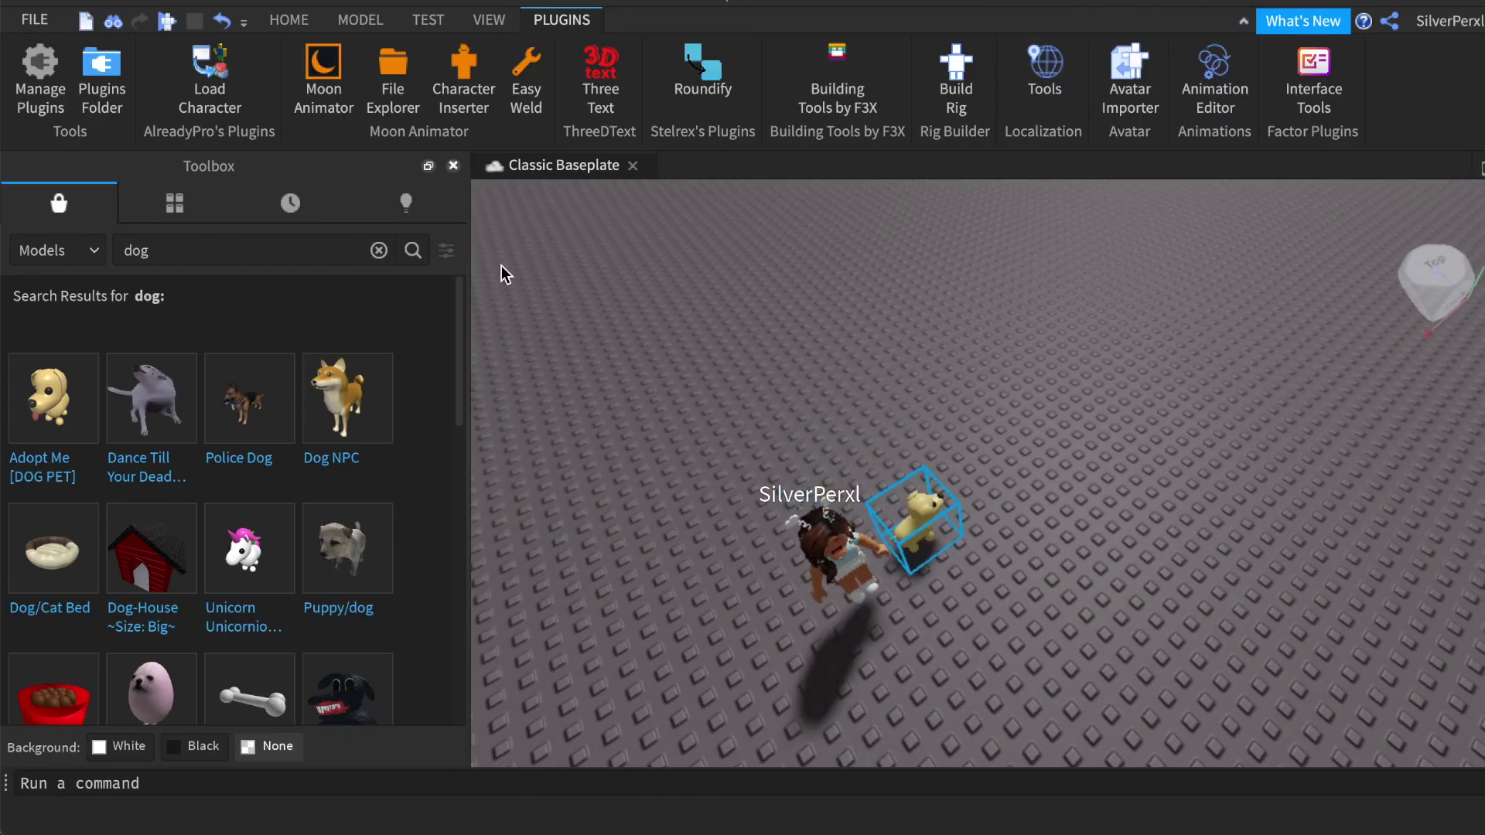
{"action": "left_click", "coordinate": [289, 19]}
{"action": "left_click", "coordinate": [344, 70]}
{"action": "left_click_drag", "start_coordinate": [1006, 541], "coordinate": [884, 628]}
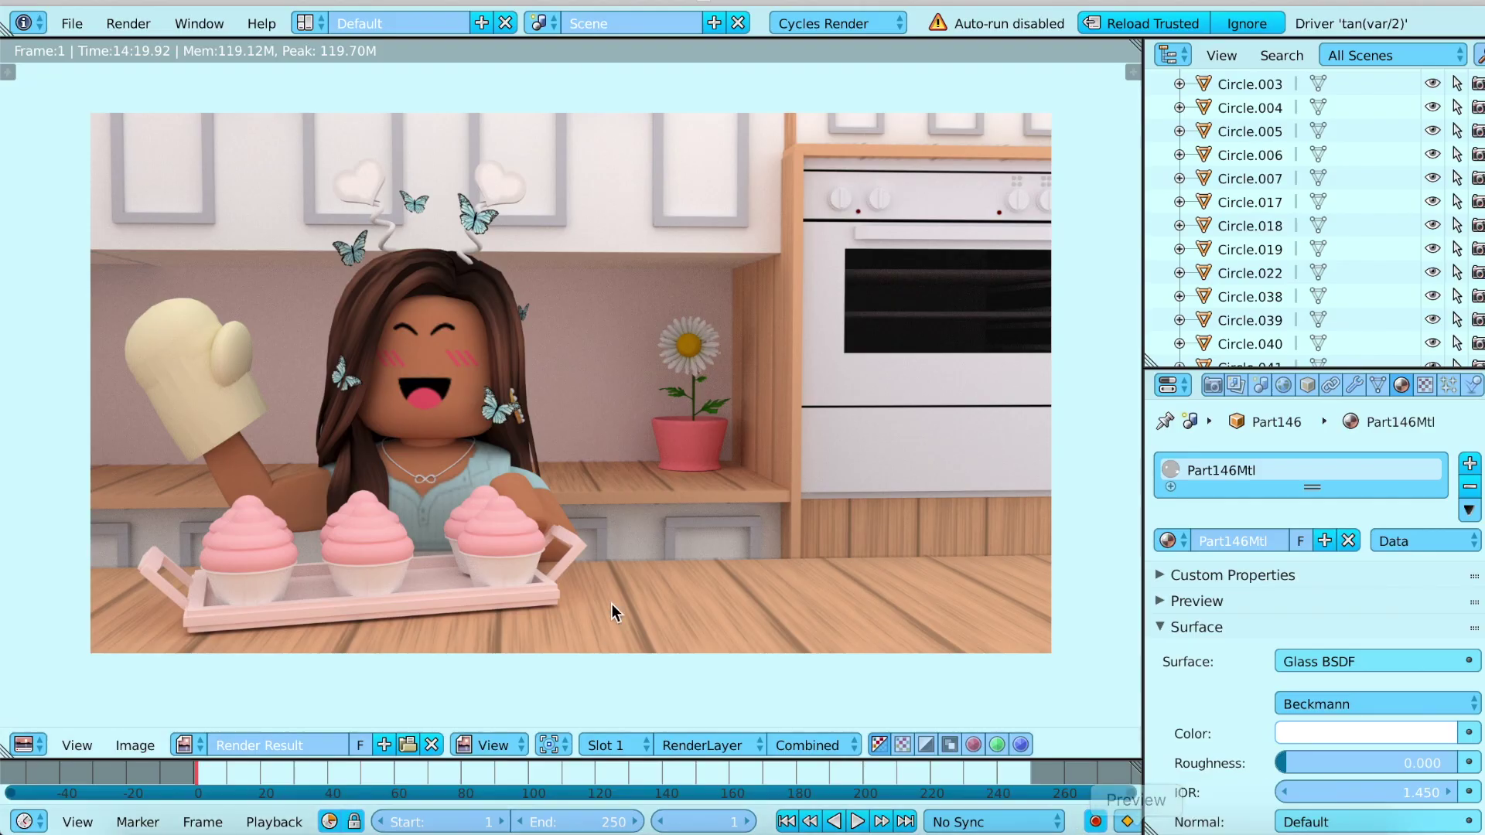
- Reload Blender's default start-up file with Ctrl+N, replacing the cupcake render
{"action": "key", "text": "super+n"}
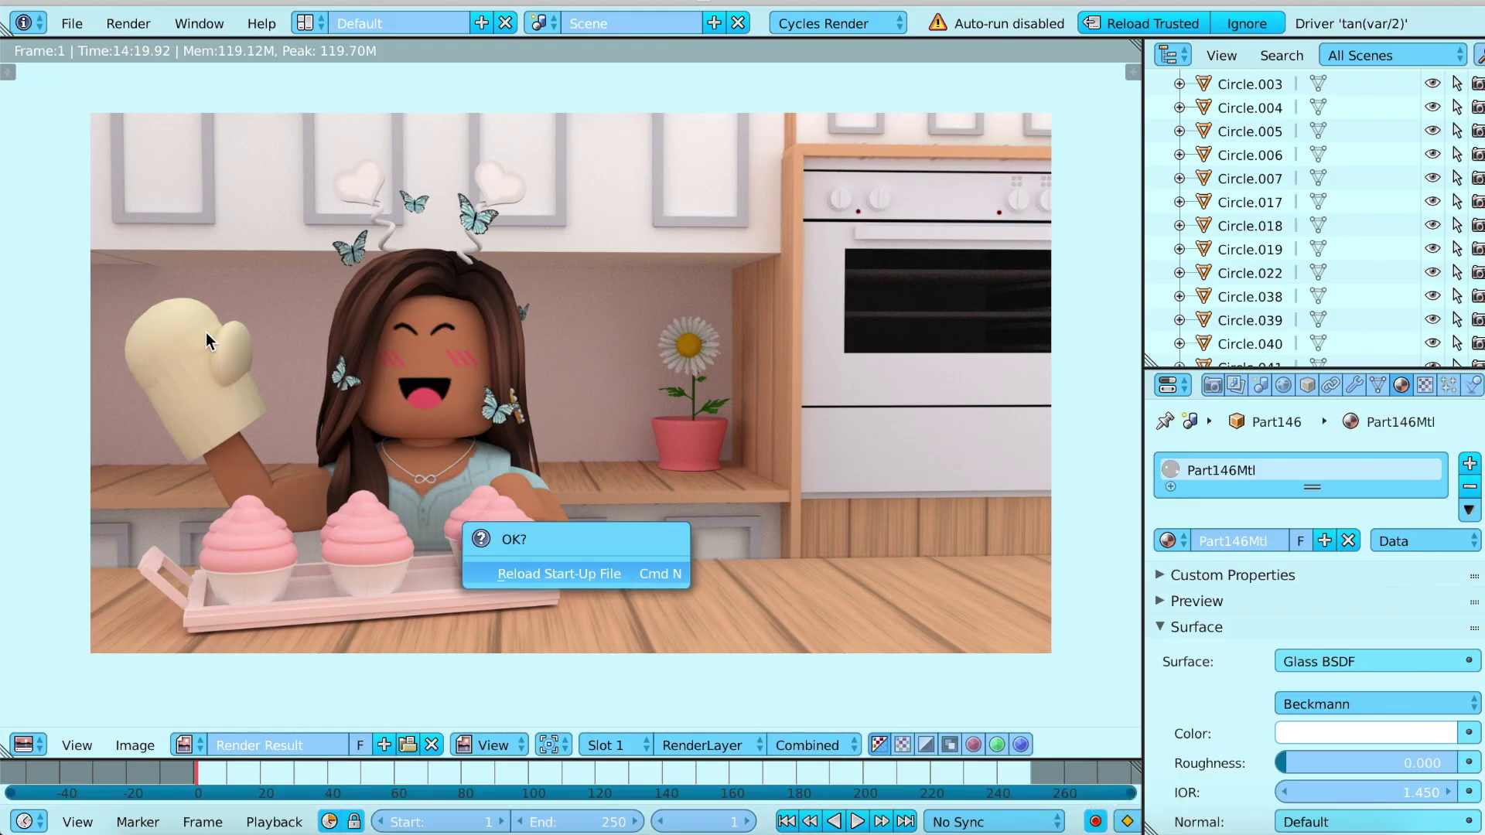
{"action": "left_click", "coordinate": [631, 576]}
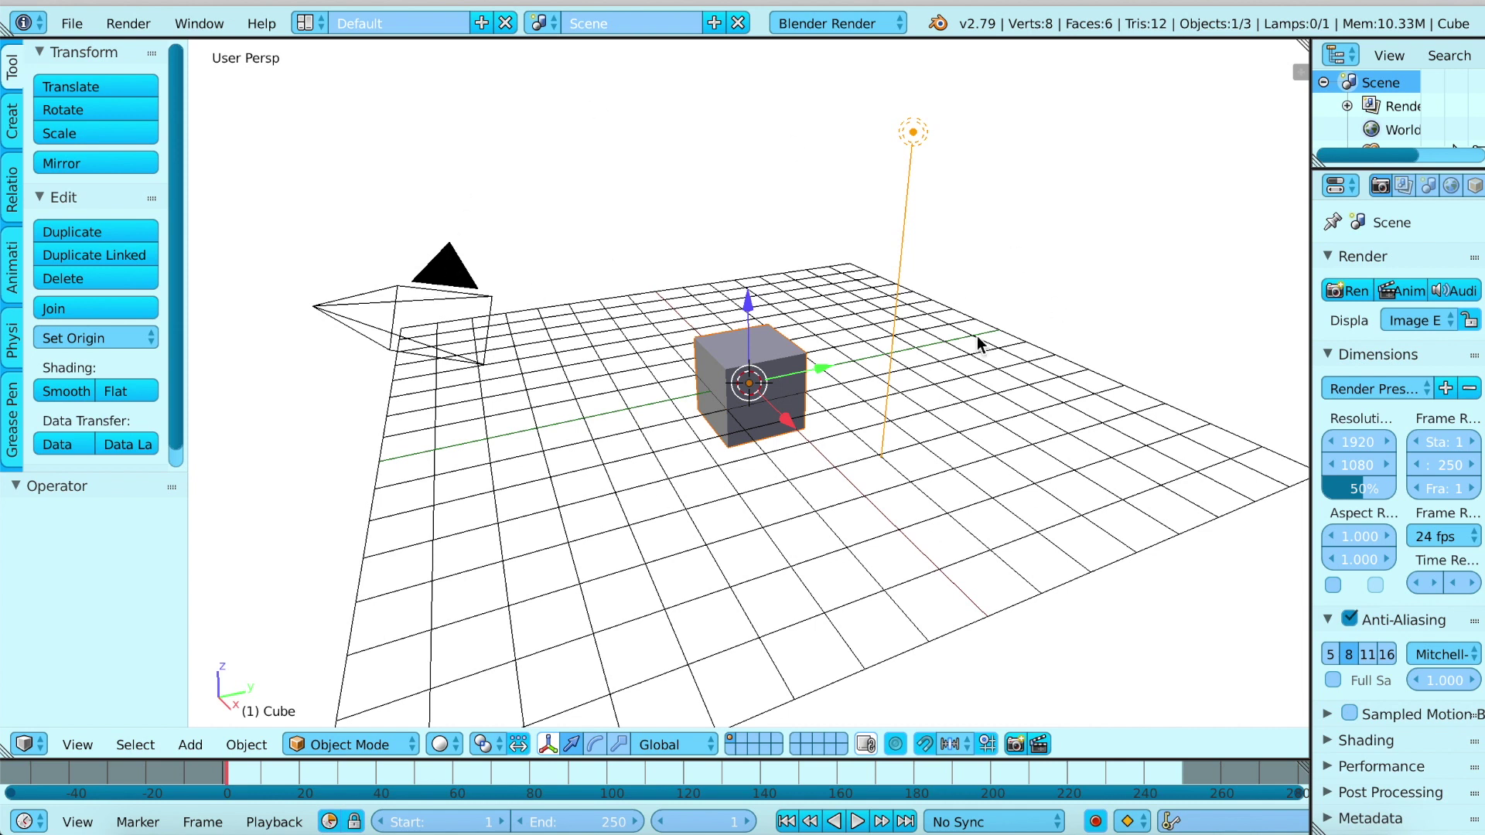
- Switch the render engine to Cycles and delete the default cube
{"action": "left_click", "coordinate": [855, 23]}
{"action": "left_click", "coordinate": [837, 105]}
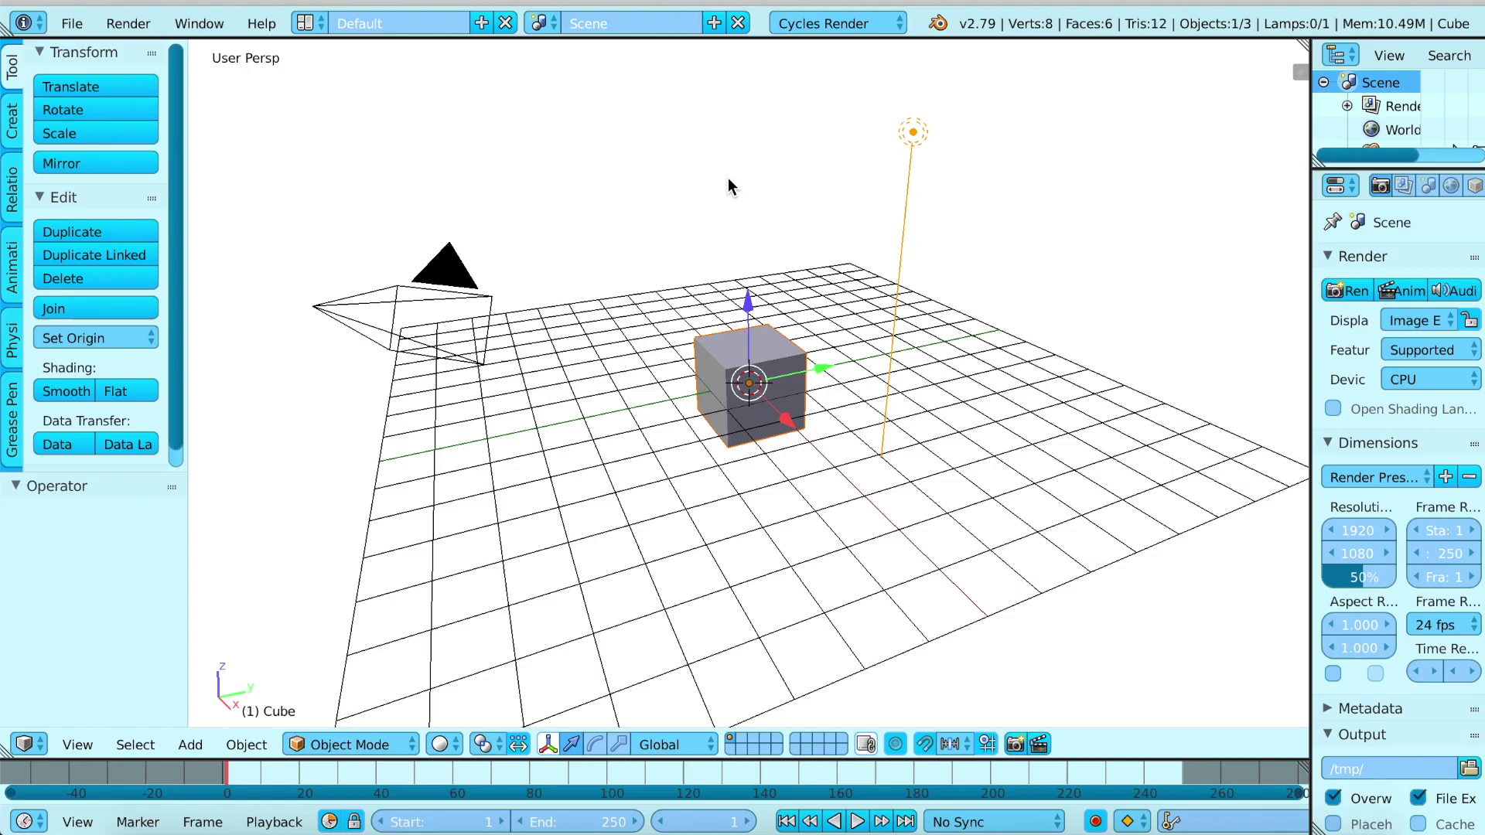
{"action": "key", "text": "x"}
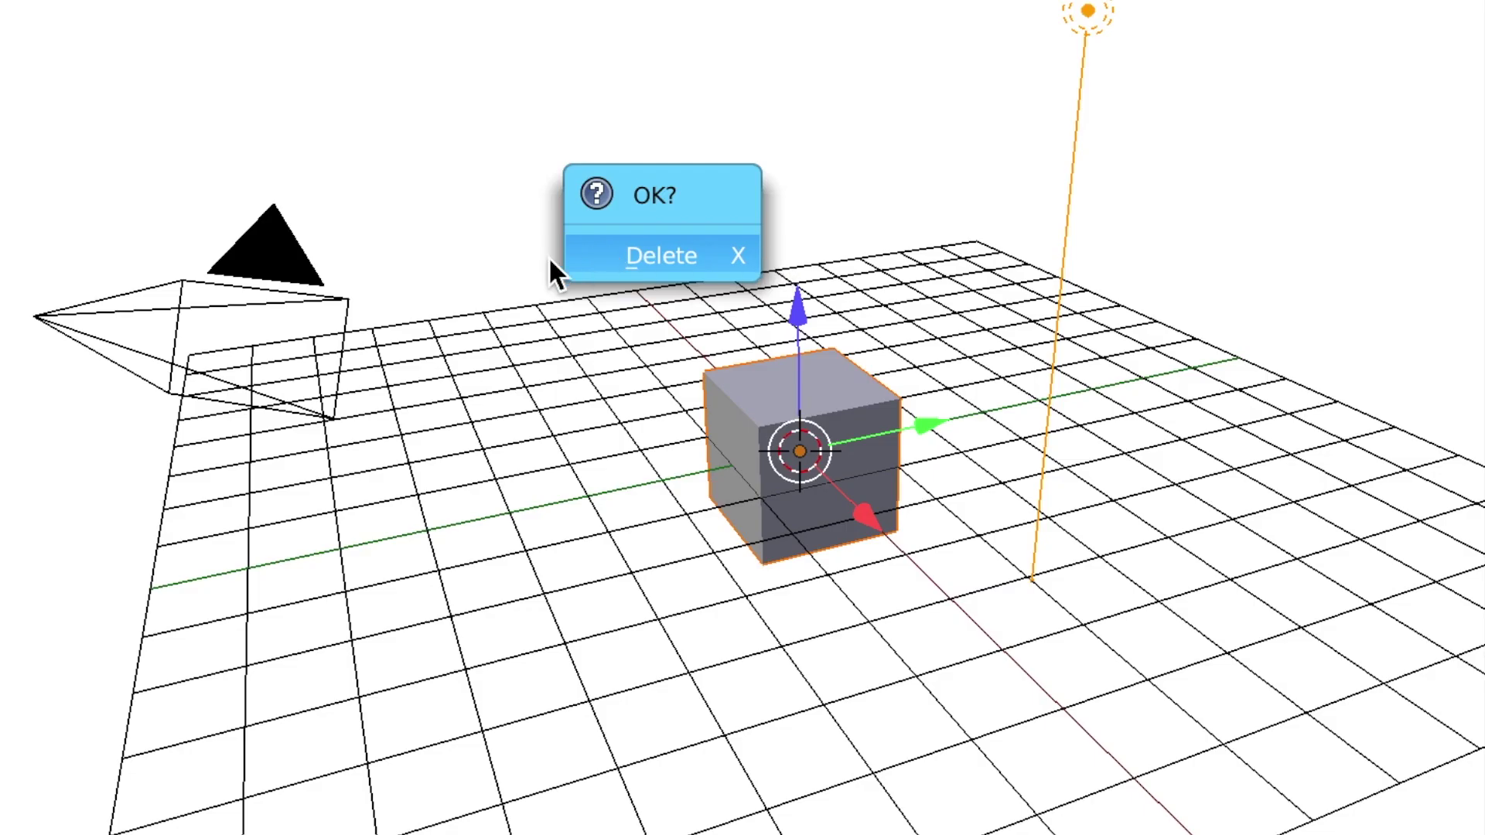
{"action": "left_click", "coordinate": [668, 256]}
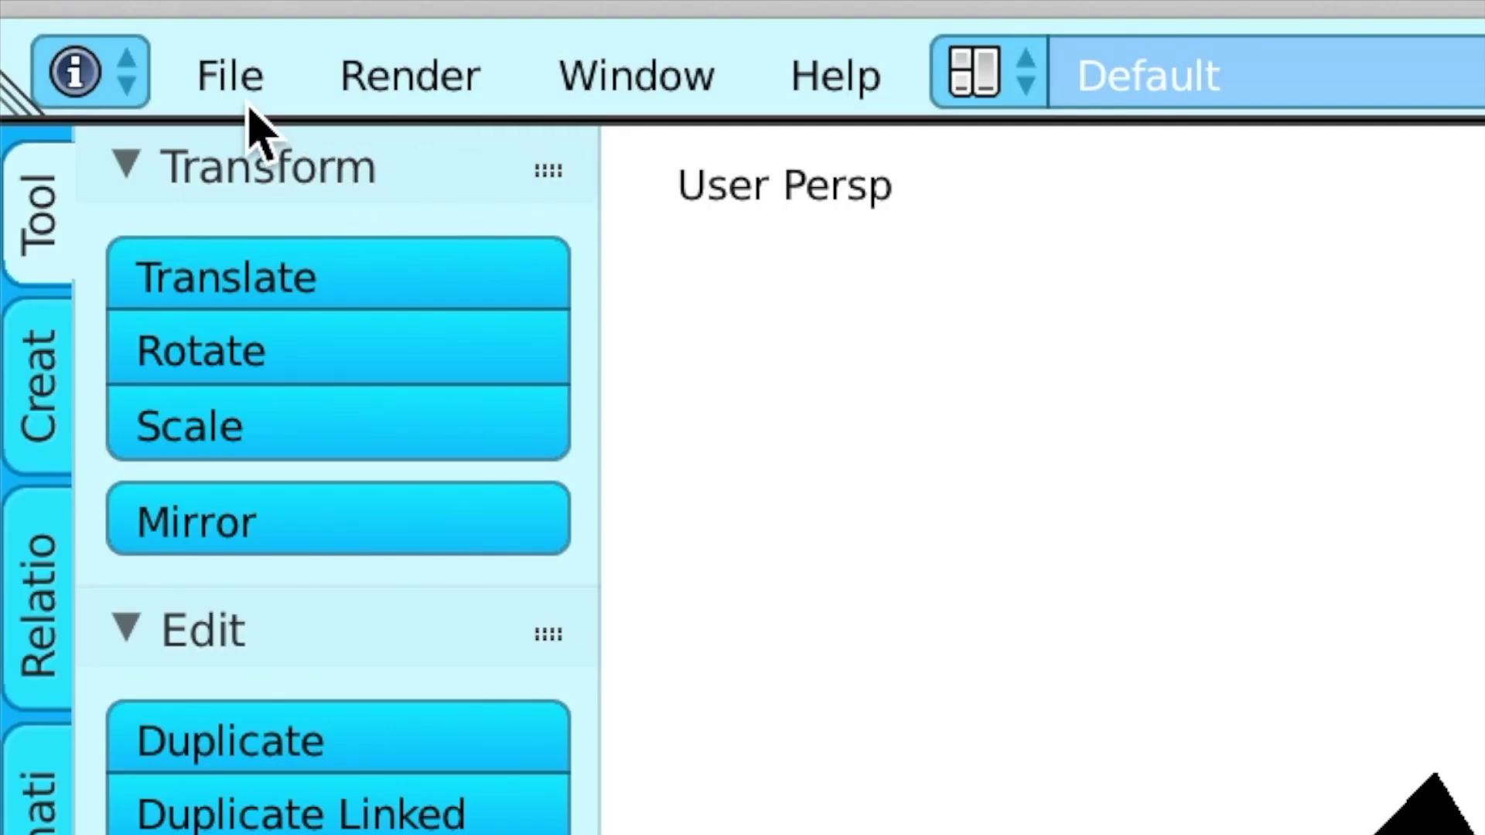
- Import the girl and dog models, show Material shading, and set origins to geometry
{"action": "left_click", "coordinate": [236, 89]}
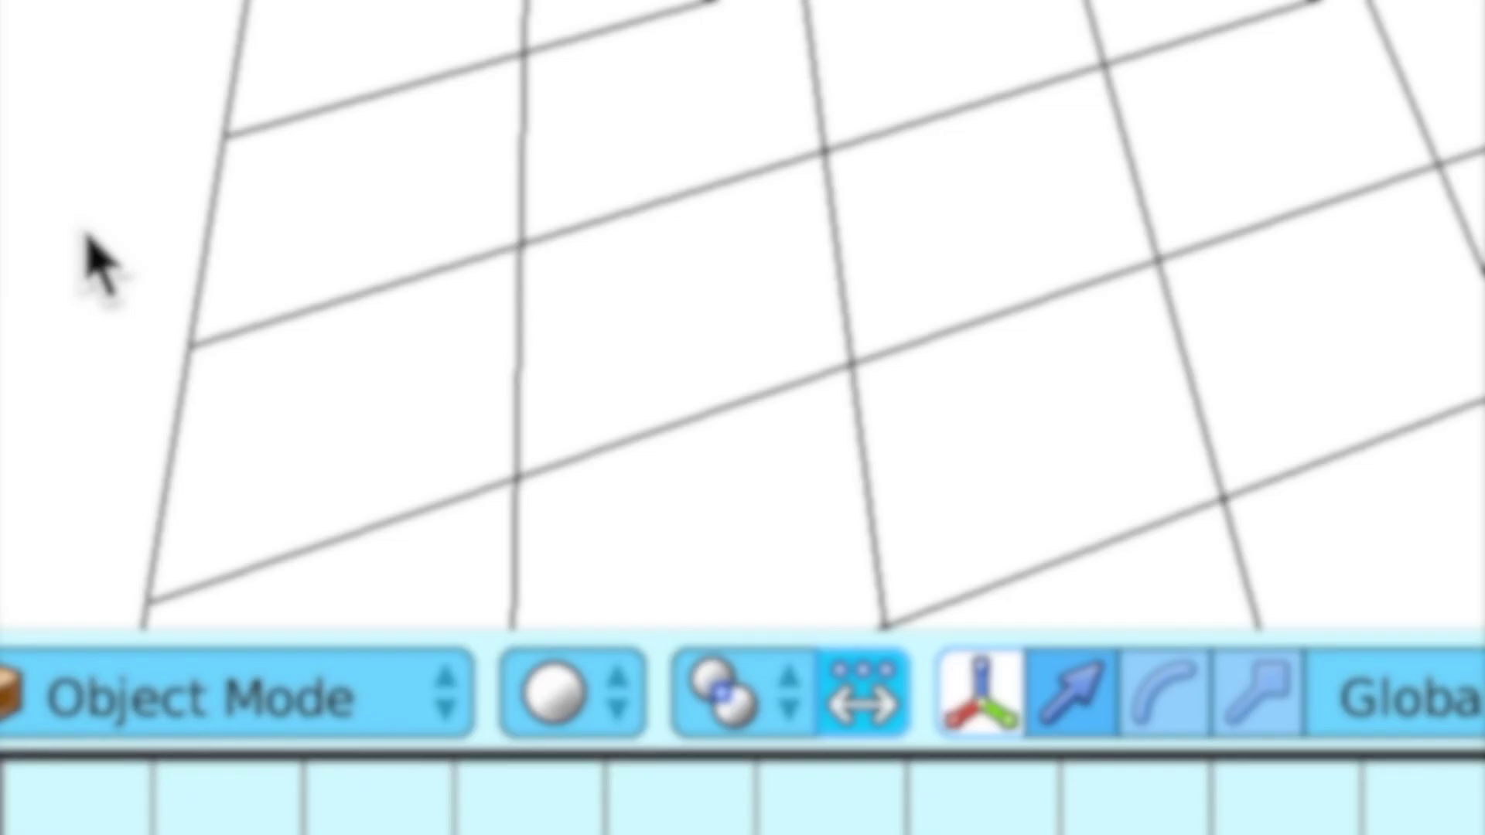
{"action": "left_click", "coordinate": [557, 708]}
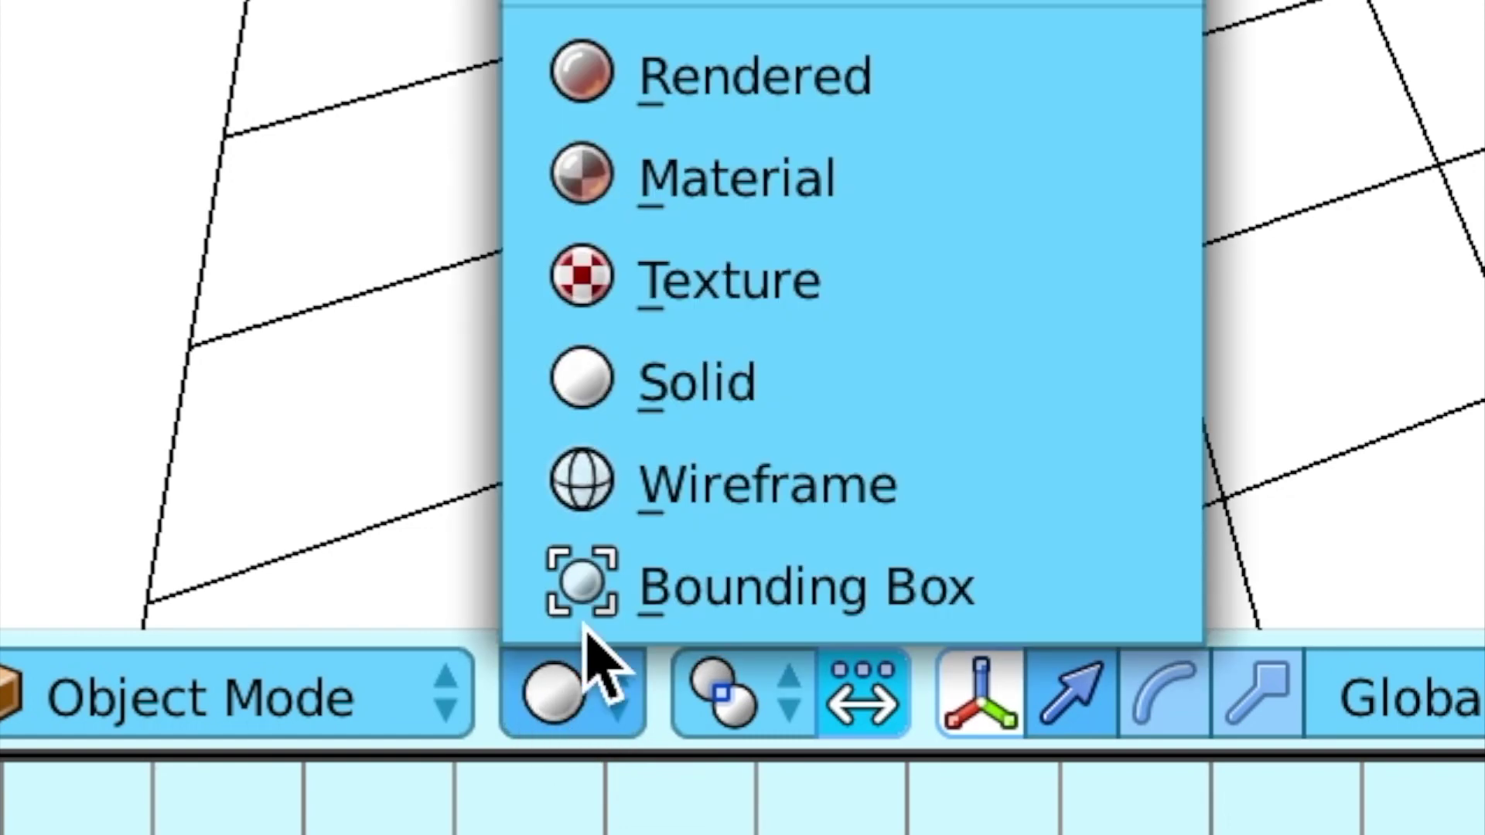
{"action": "left_click", "coordinate": [656, 190]}
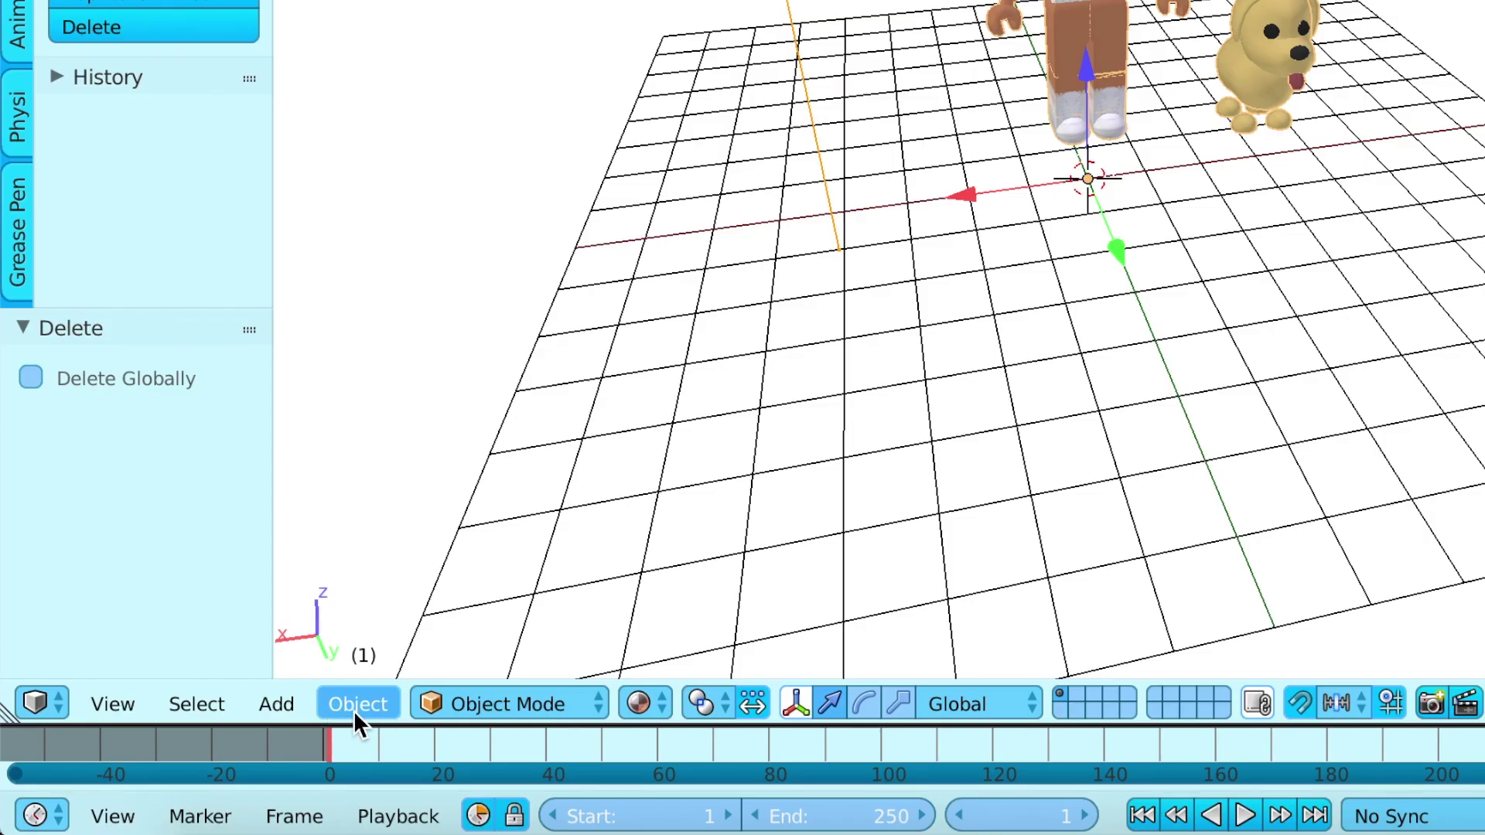
{"action": "left_click", "coordinate": [356, 705]}
{"action": "mouse_move", "coordinate": [395, 544]}
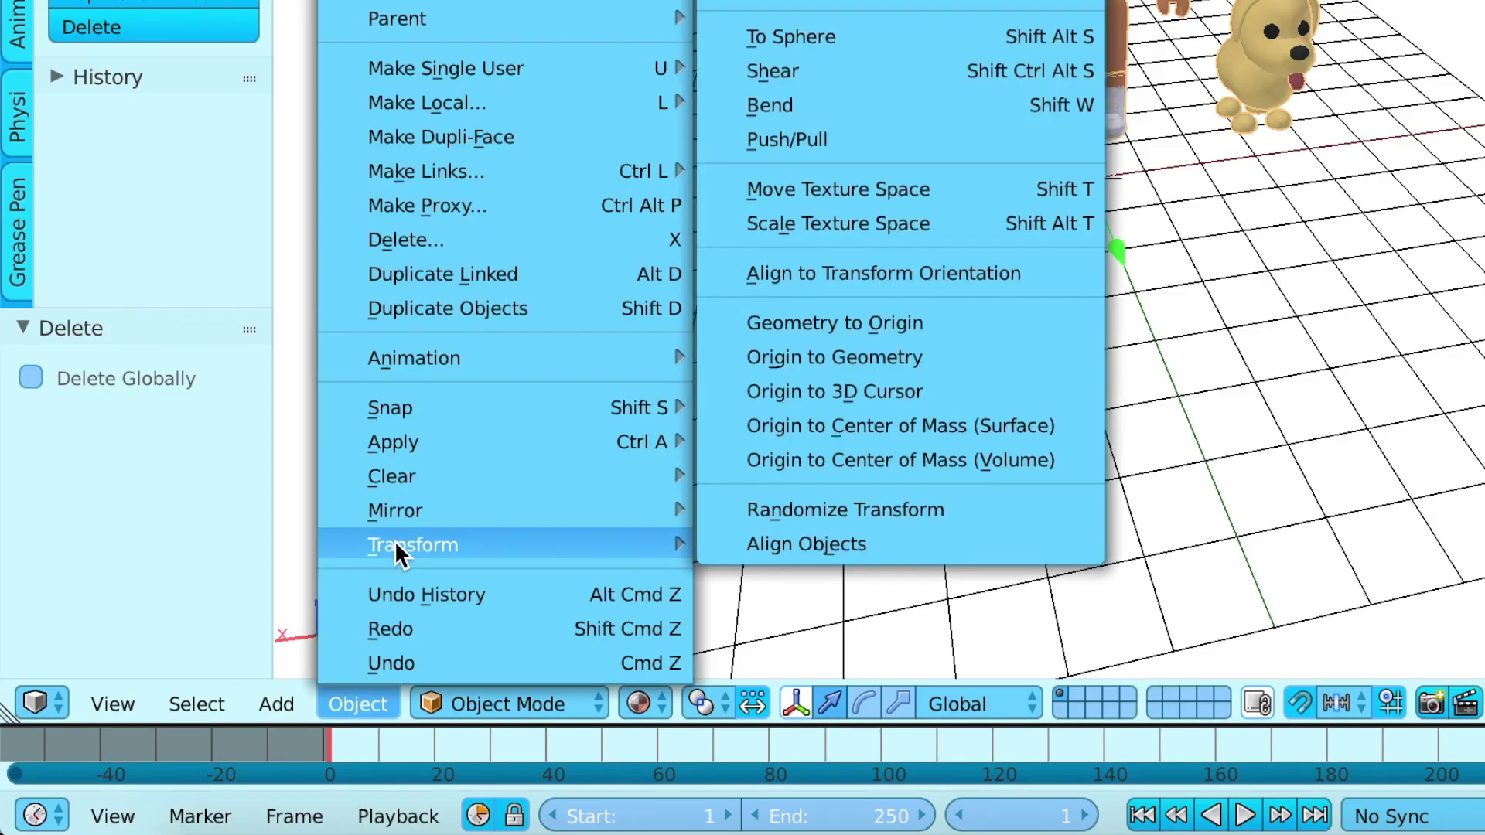
{"action": "left_click", "coordinate": [736, 354]}
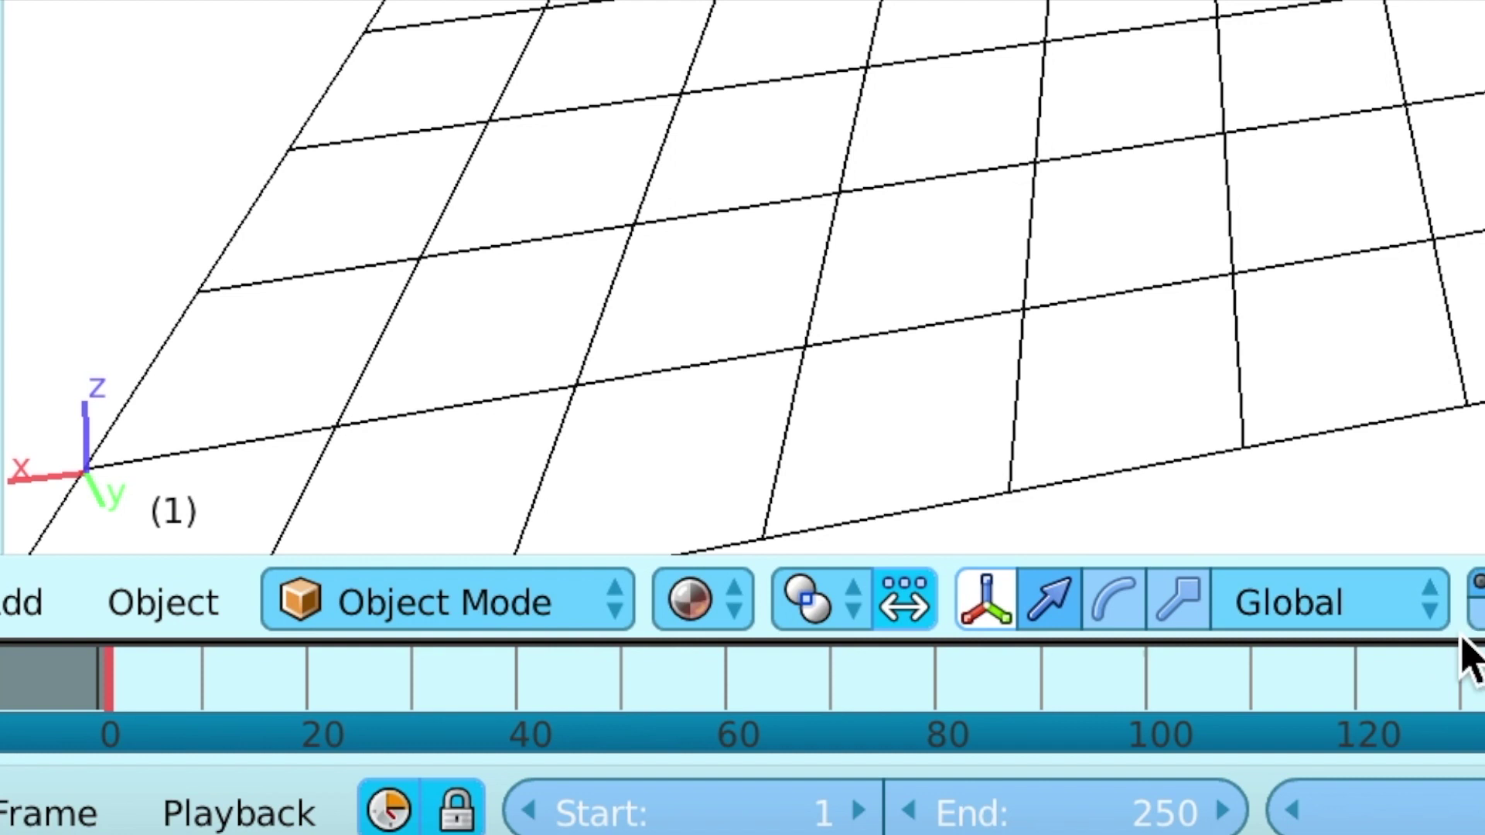
- Make the timeline taller, enable auto keyframing, and walk the view toward the characters
{"action": "left_click_drag", "start_coordinate": [1462, 640], "coordinate": [1462, 223]}
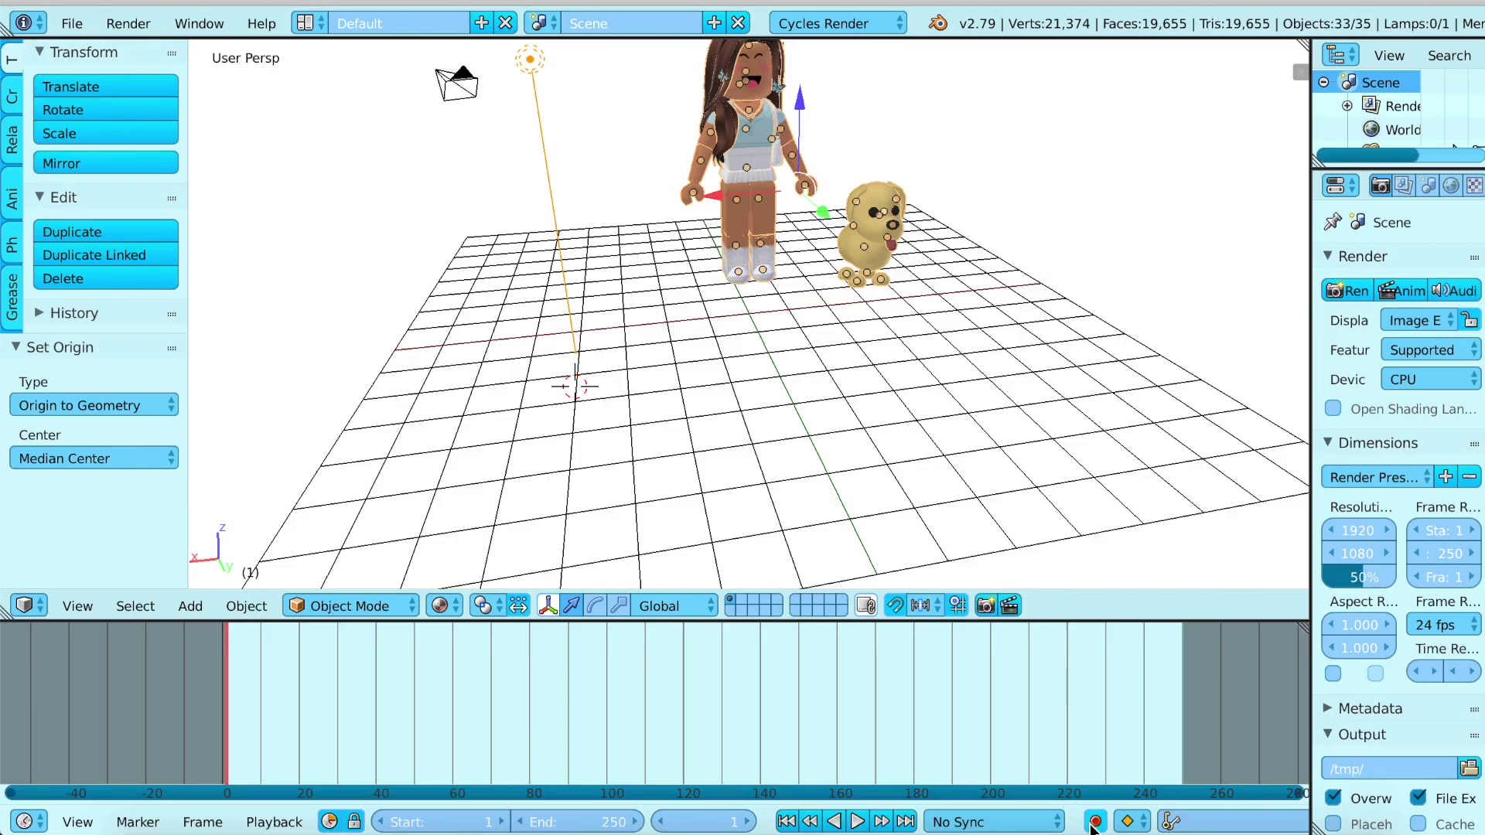
{"action": "left_click", "coordinate": [548, 727]}
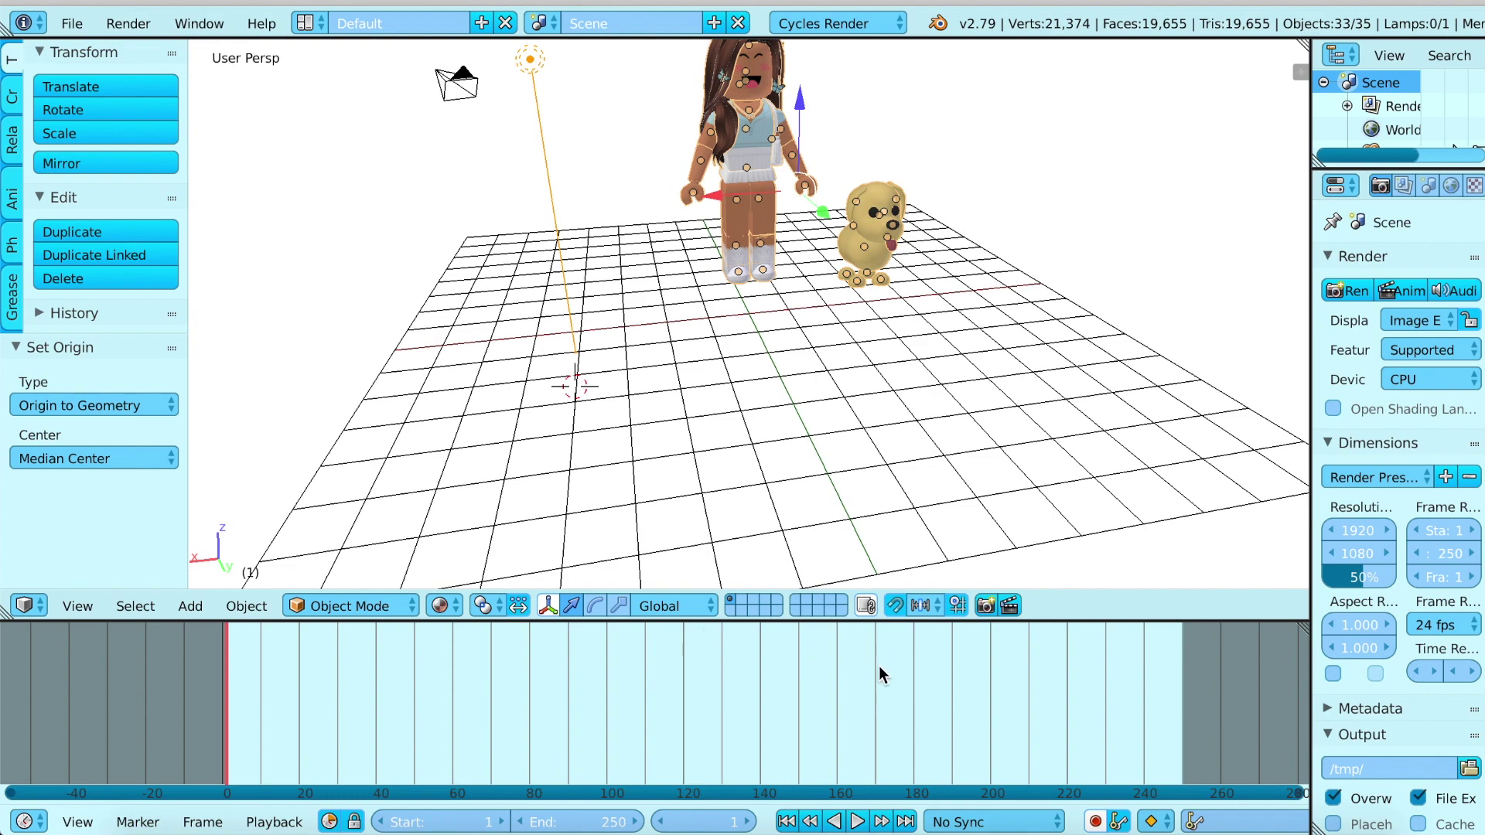
{"action": "key", "text": "shift+f"}
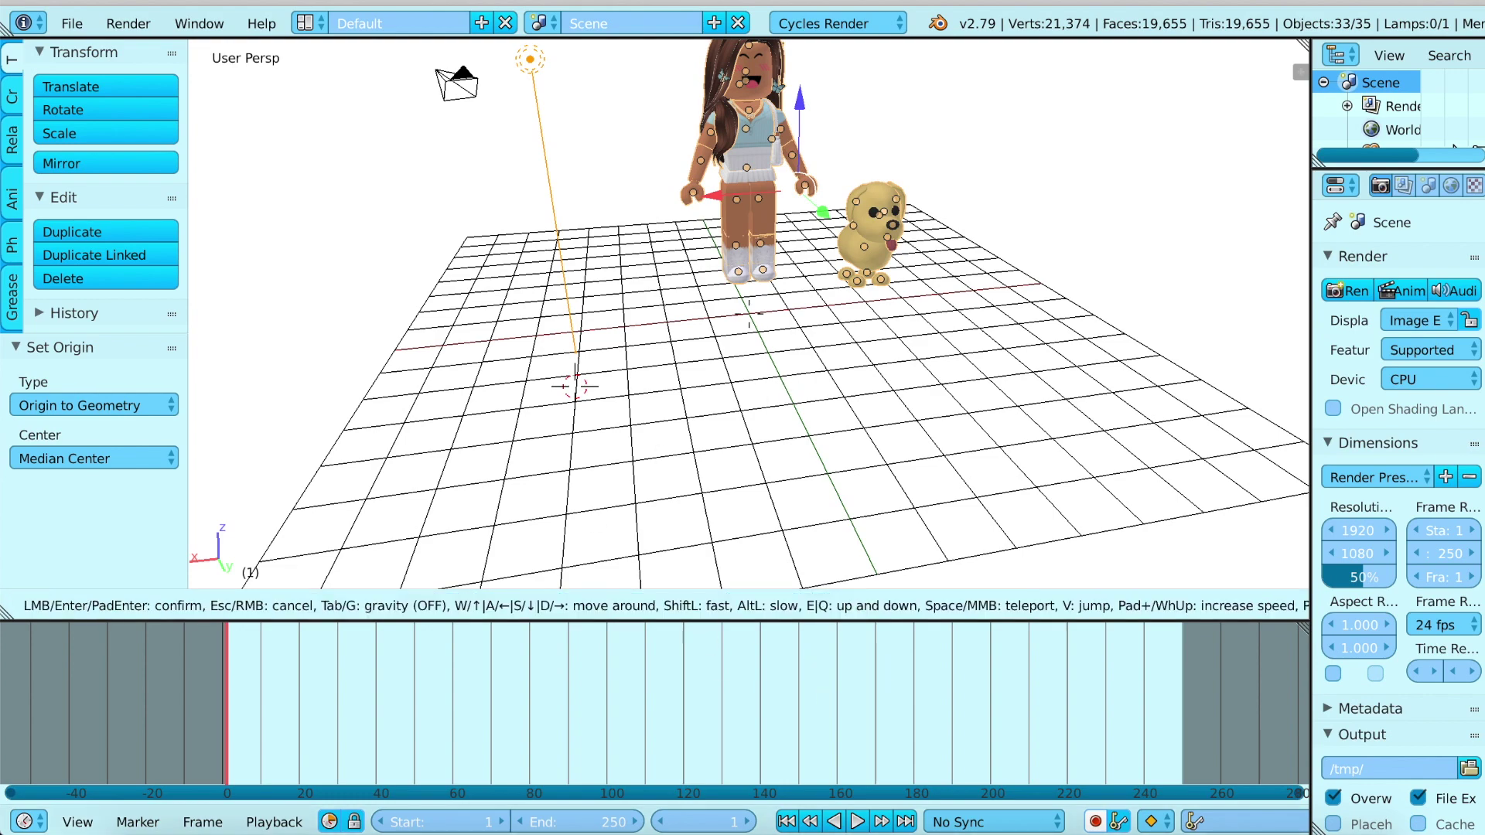
- Stop the walk near the characters, pull the girl's arm left, and keyframe it
{"action": "left_click", "coordinate": [525, 307]}
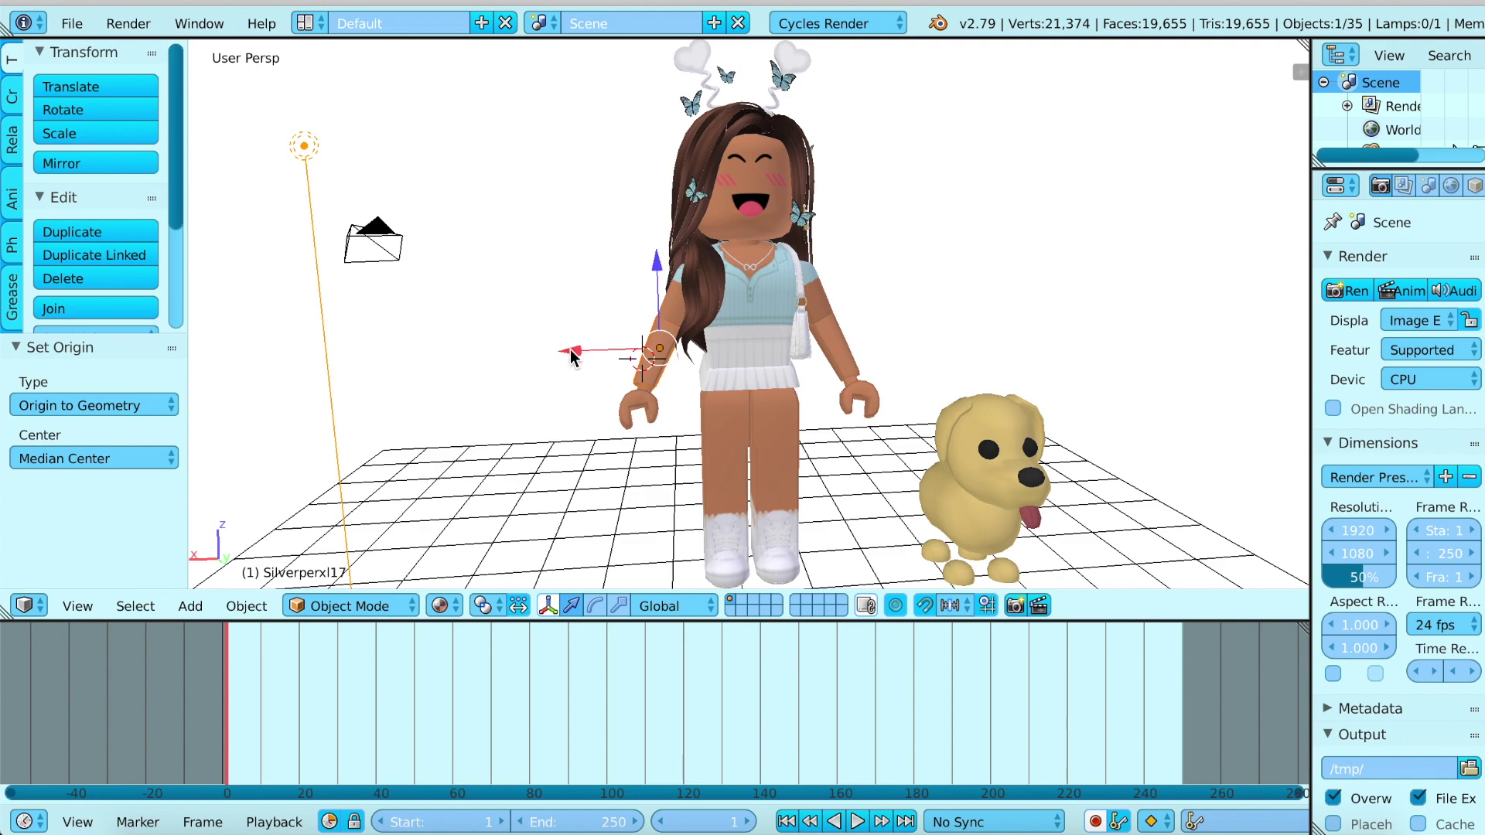
{"action": "left_click_drag", "start_coordinate": [571, 350], "coordinate": [453, 359]}
{"action": "key", "text": "Up"}
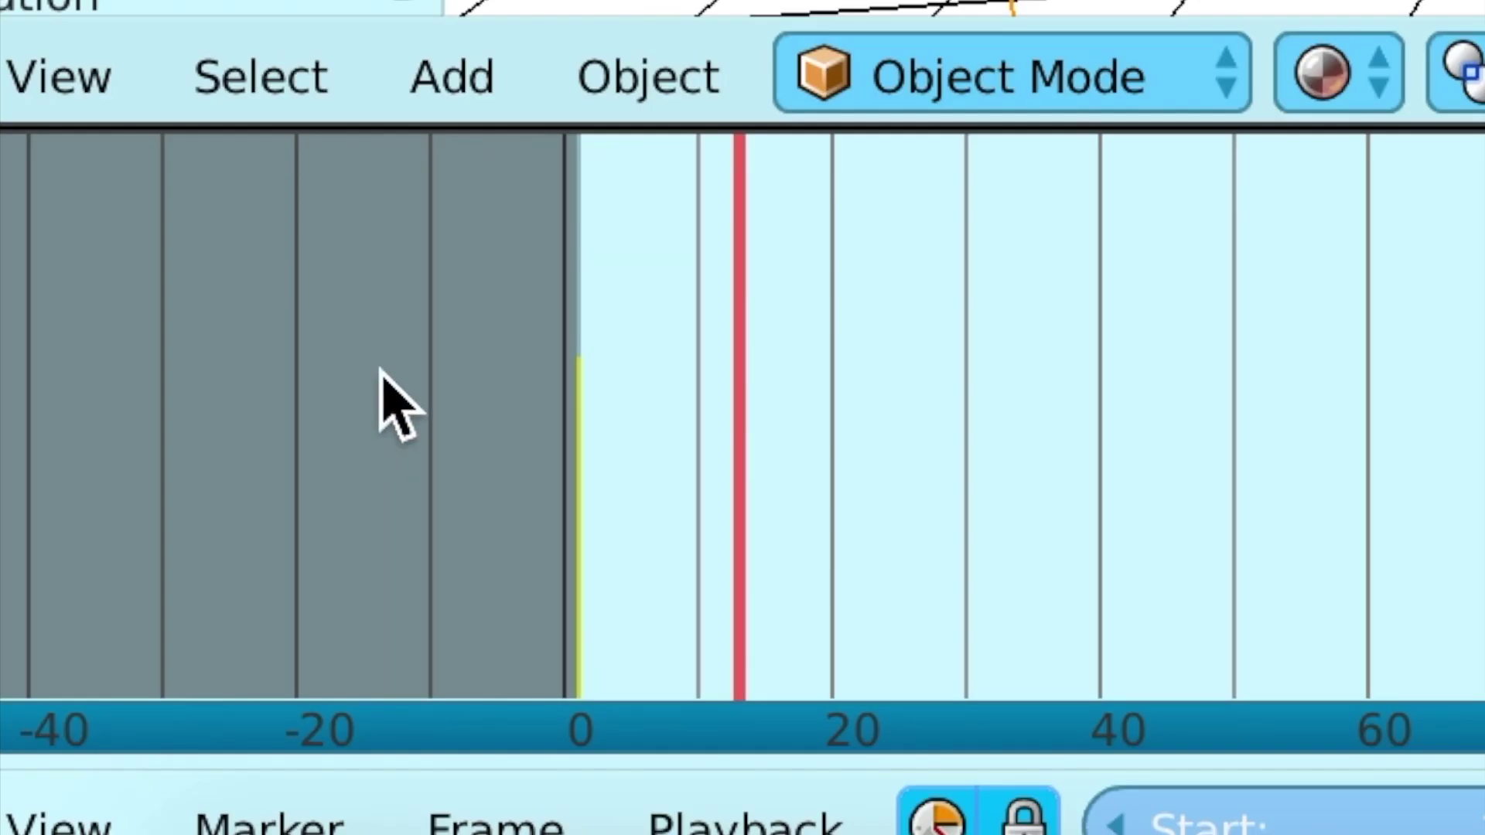
{"action": "key", "text": "i"}
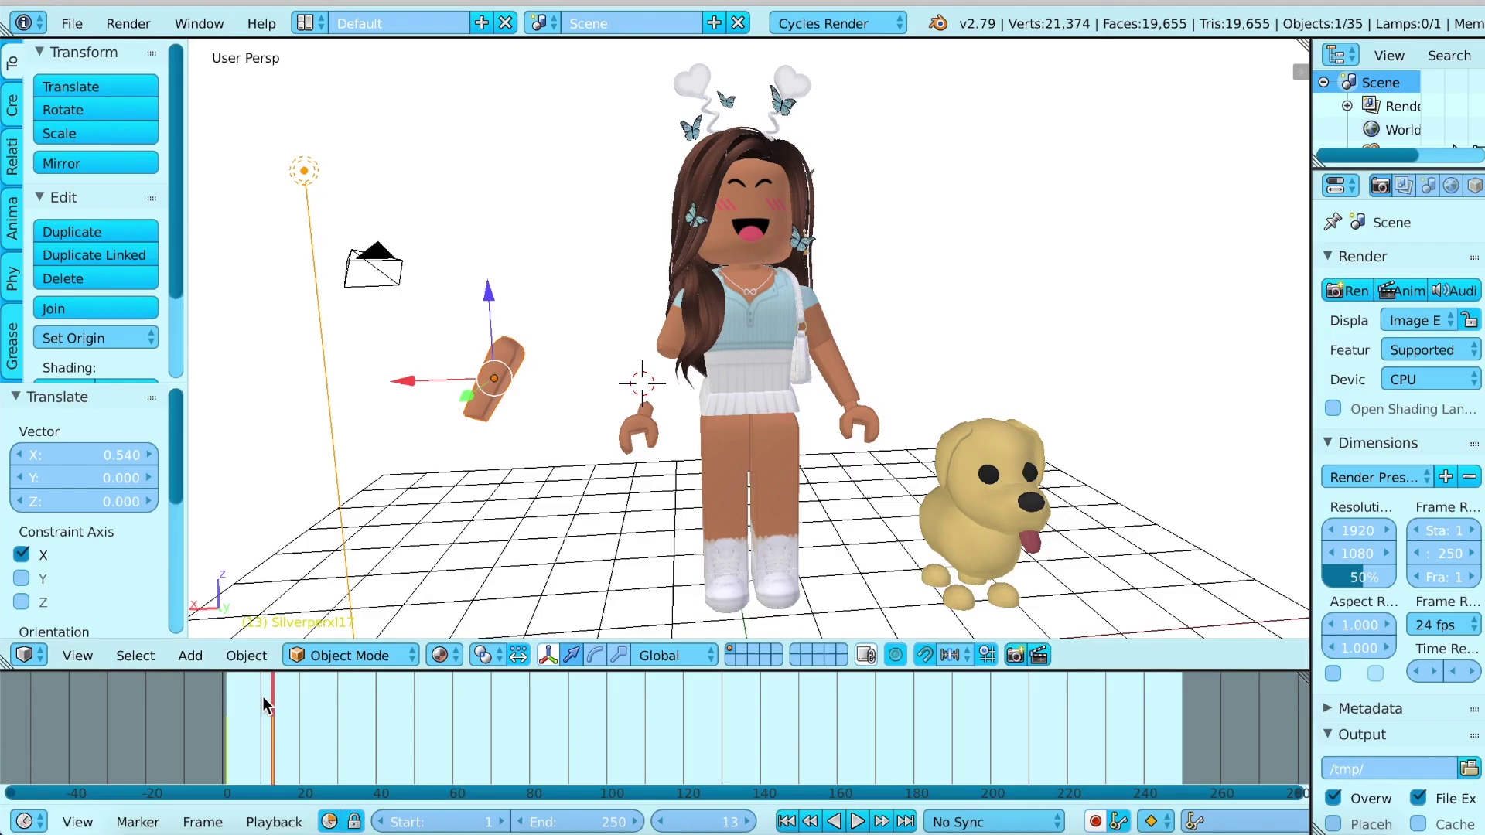
- Scrub and play the arm motion over frames 1–21, then stop and undo it
{"action": "left_click", "coordinate": [858, 433]}
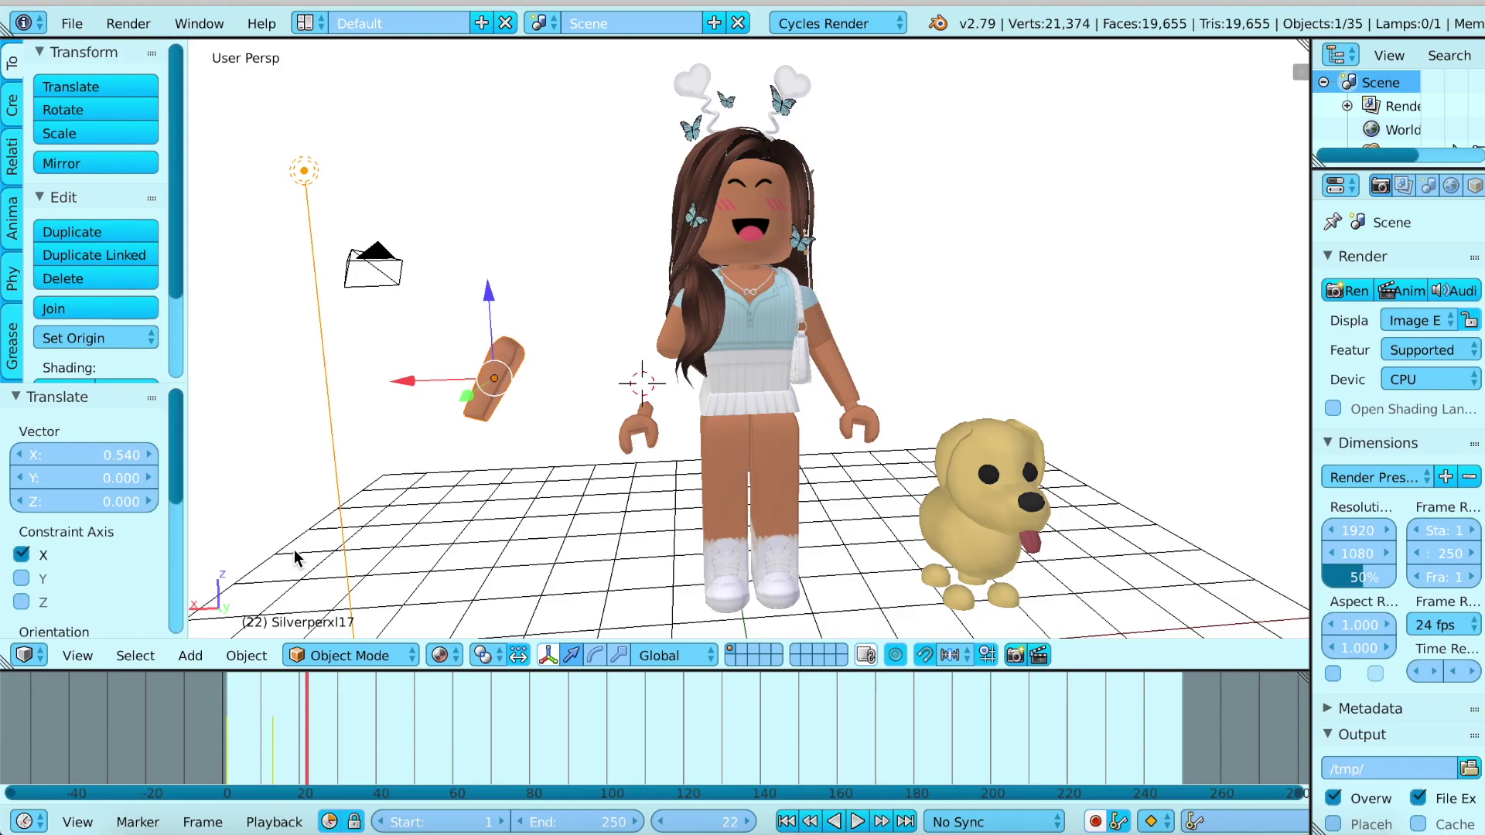
{"action": "key", "text": "Down"}
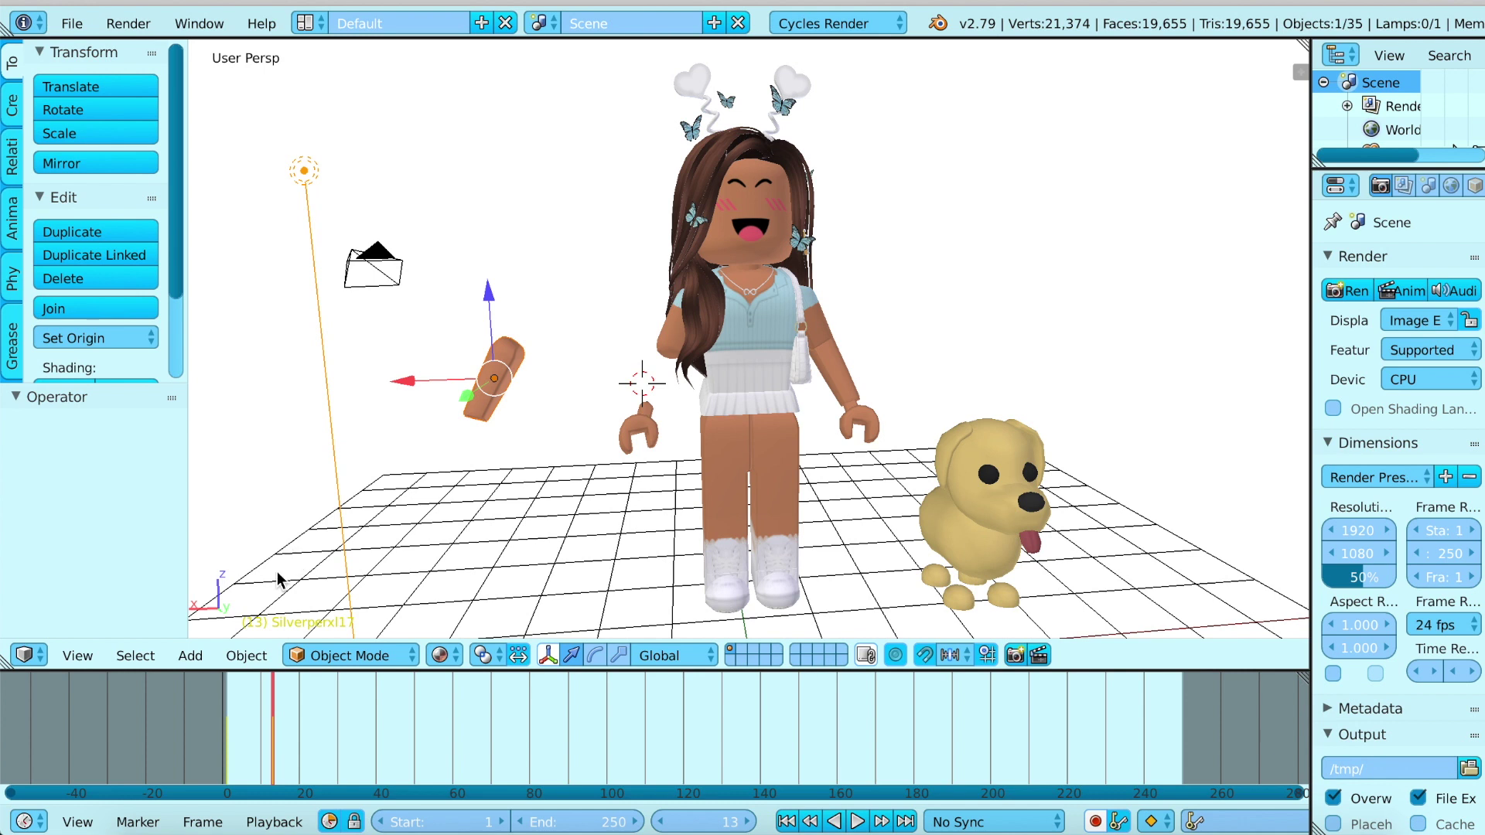
{"action": "left_click", "coordinate": [228, 761]}
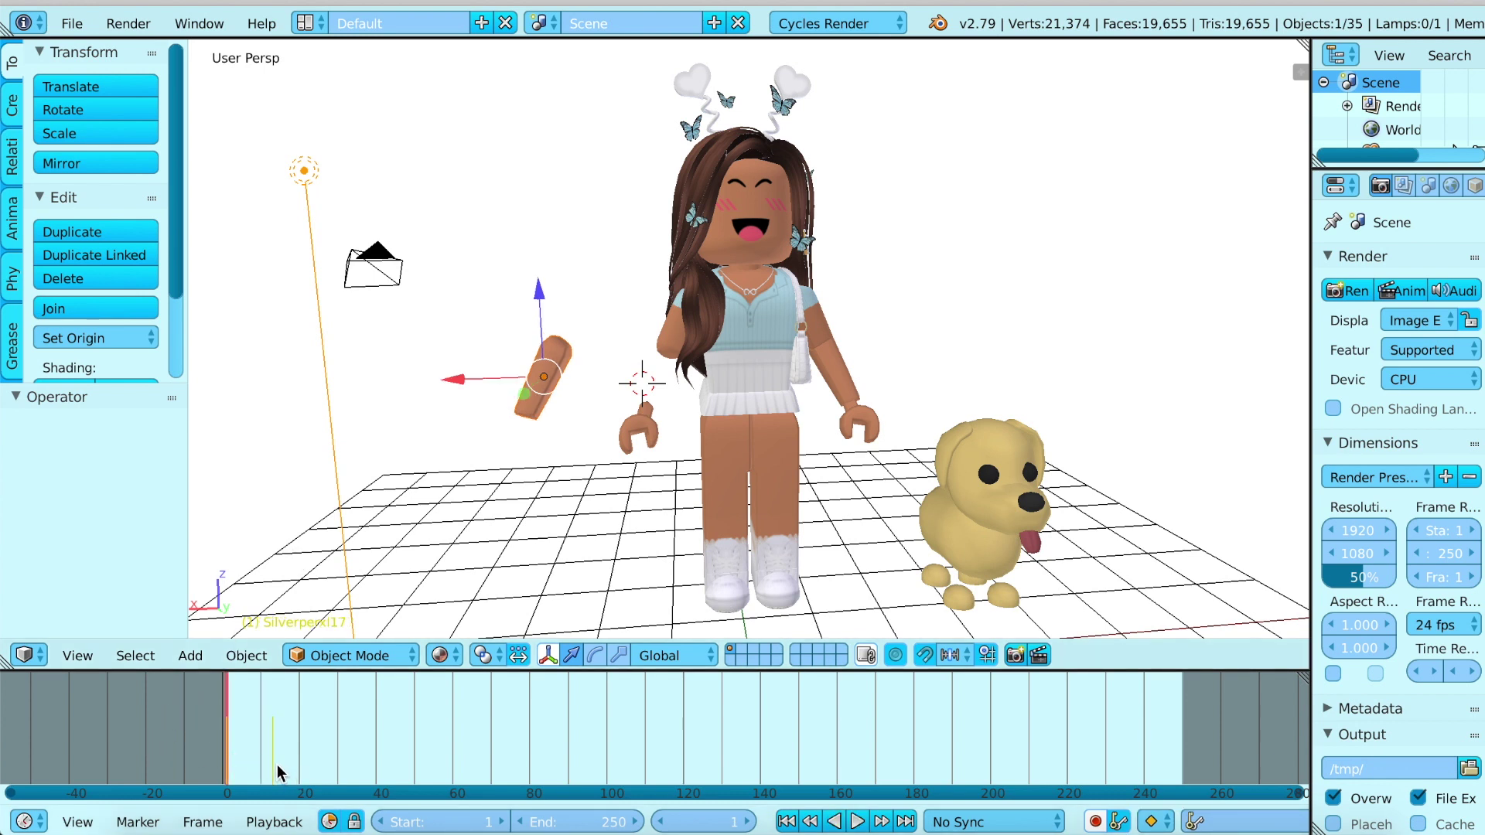
{"action": "left_click_drag", "start_coordinate": [275, 773], "coordinate": [230, 772]}
{"action": "left_click", "coordinate": [855, 823]}
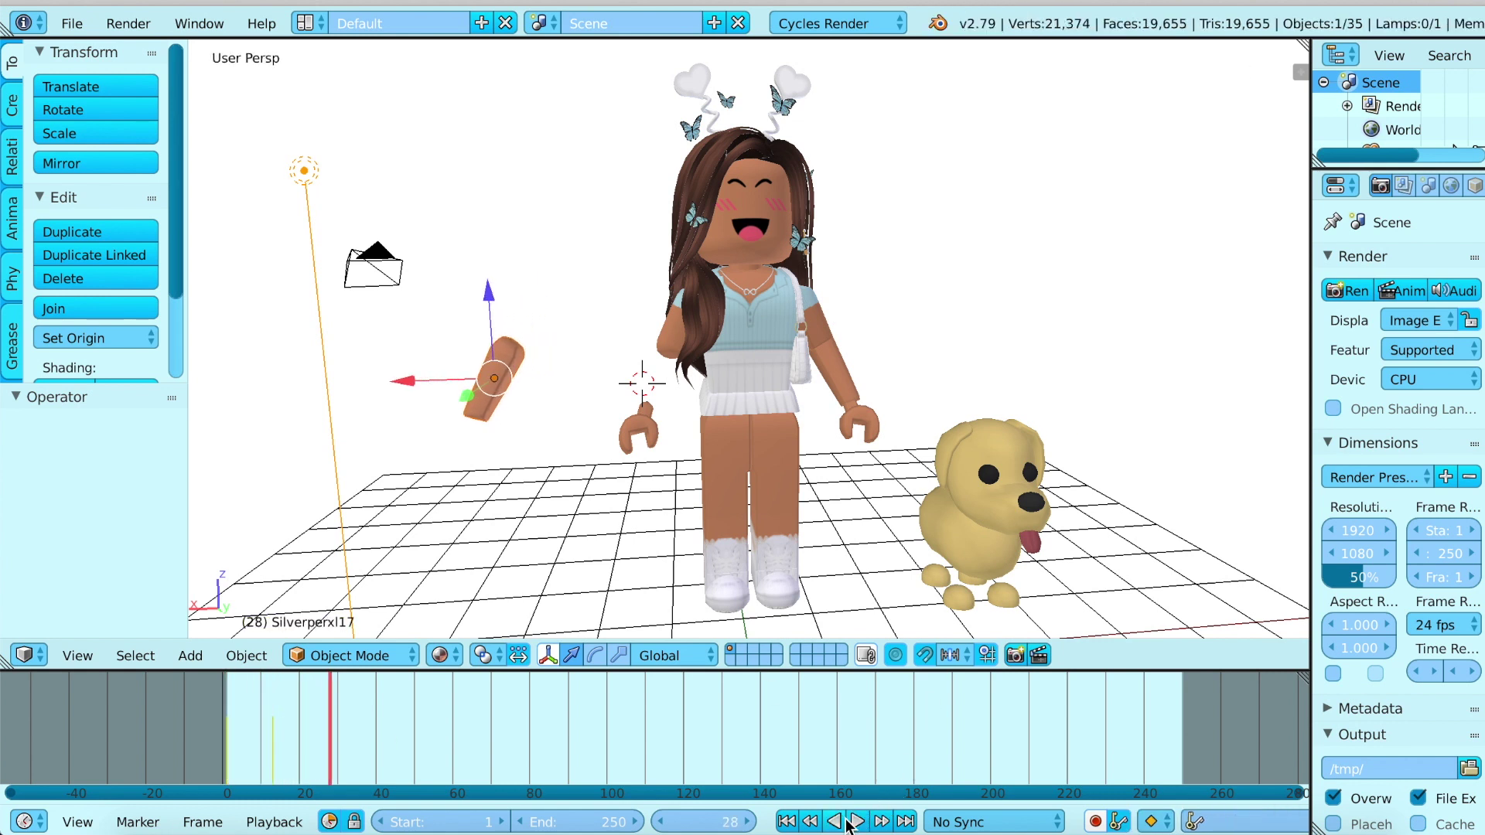
{"action": "key", "text": "Escape"}
{"action": "key", "text": "ctrl+z"}
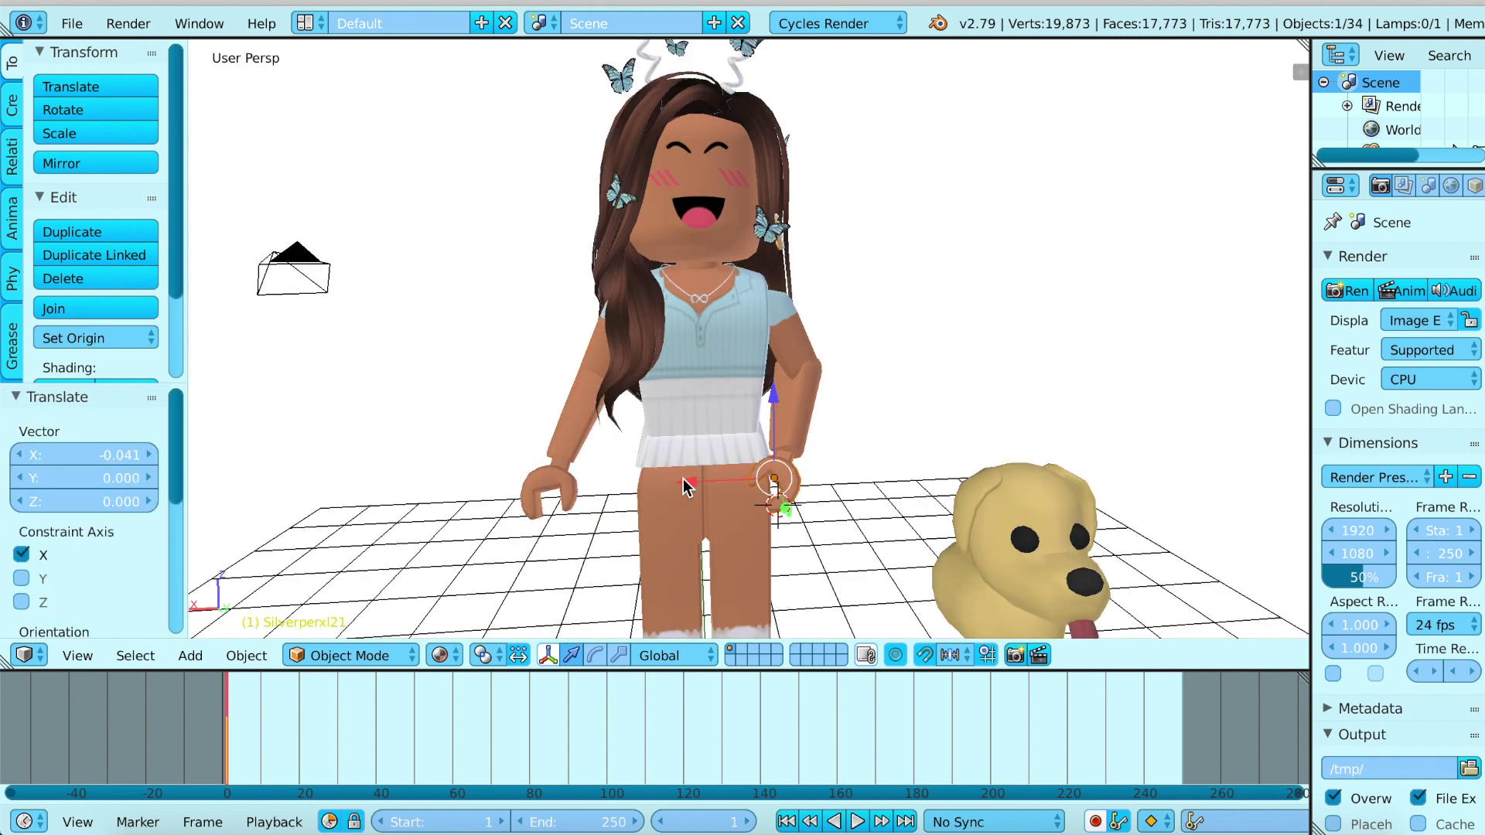
- Place the 3D cursor at left, add a camera there, and look through it
{"action": "left_click", "coordinate": [398, 504]}
{"action": "left_click", "coordinate": [175, 666]}
{"action": "left_click", "coordinate": [257, 538]}
{"action": "left_click", "coordinate": [175, 597]}
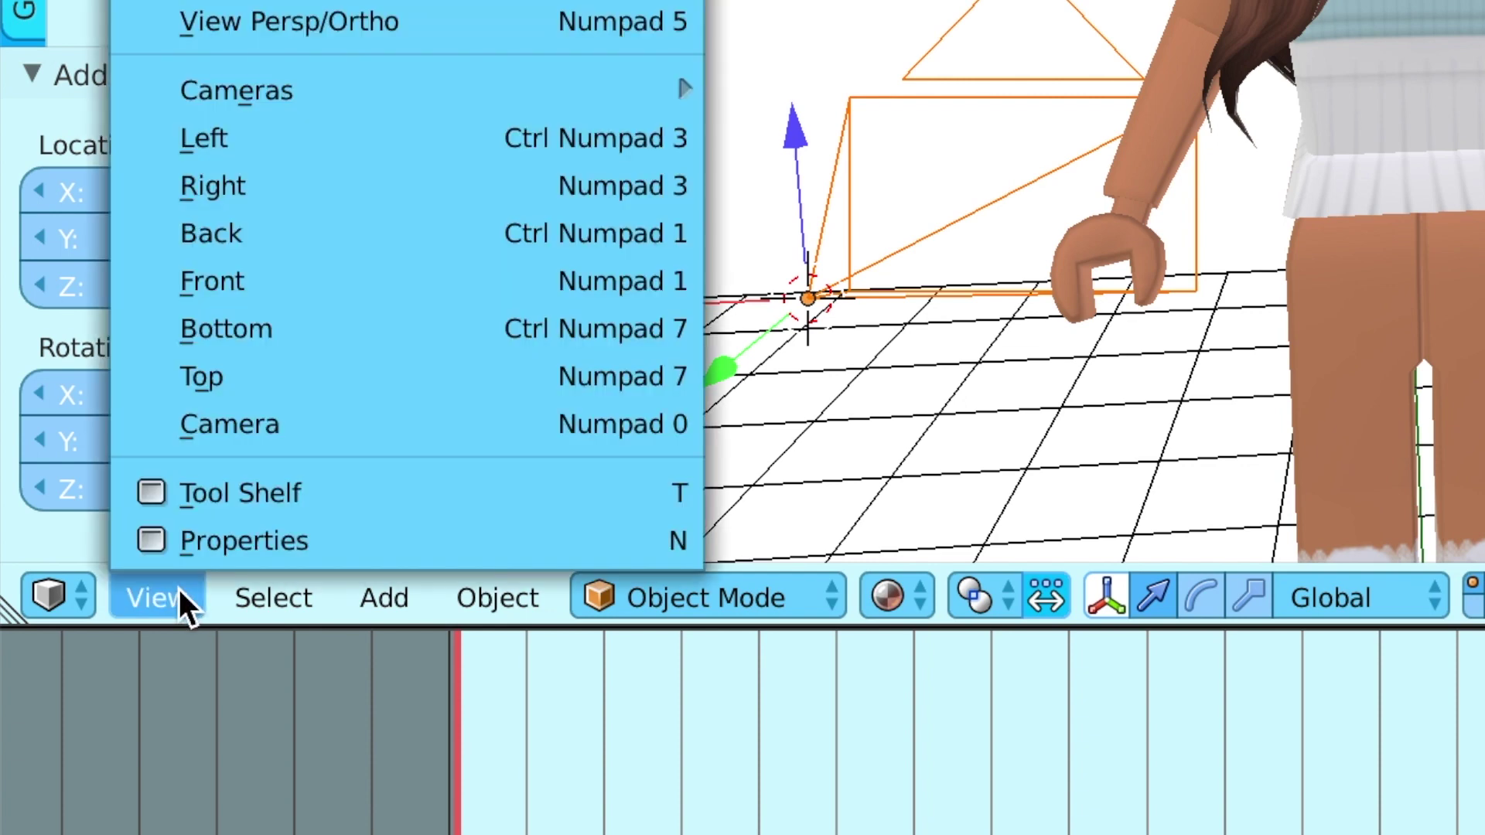
{"action": "left_click", "coordinate": [218, 427]}
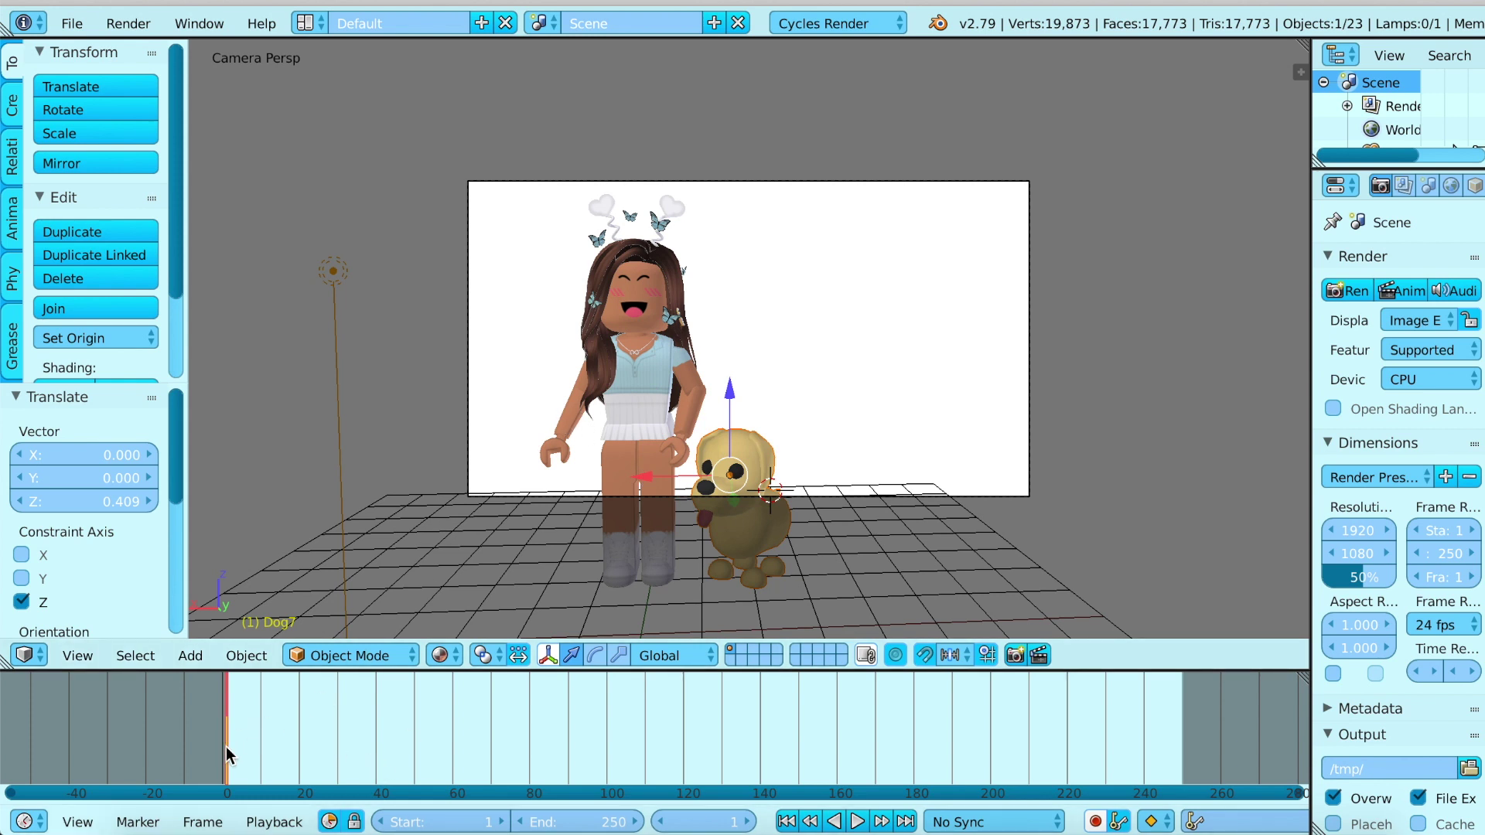
{"action": "left_click", "coordinate": [302, 738]}
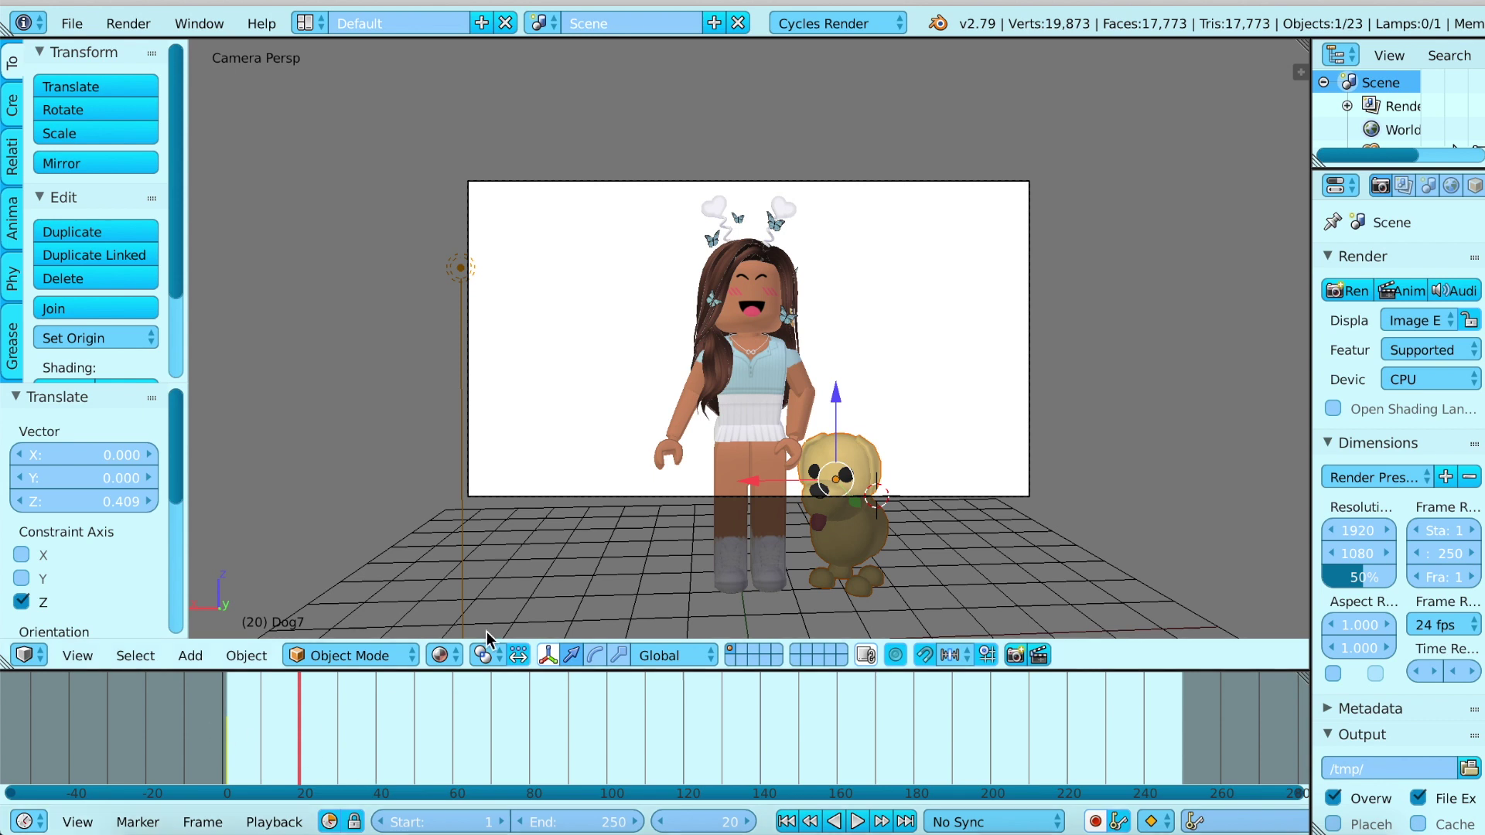
- Select the girl's arm and hand, rotate them about 33° around Y, and move along X
{"action": "left_click", "coordinate": [677, 425]}
{"action": "left_click", "coordinate": [686, 406]}
{"action": "right_click", "coordinate": [686, 416]}
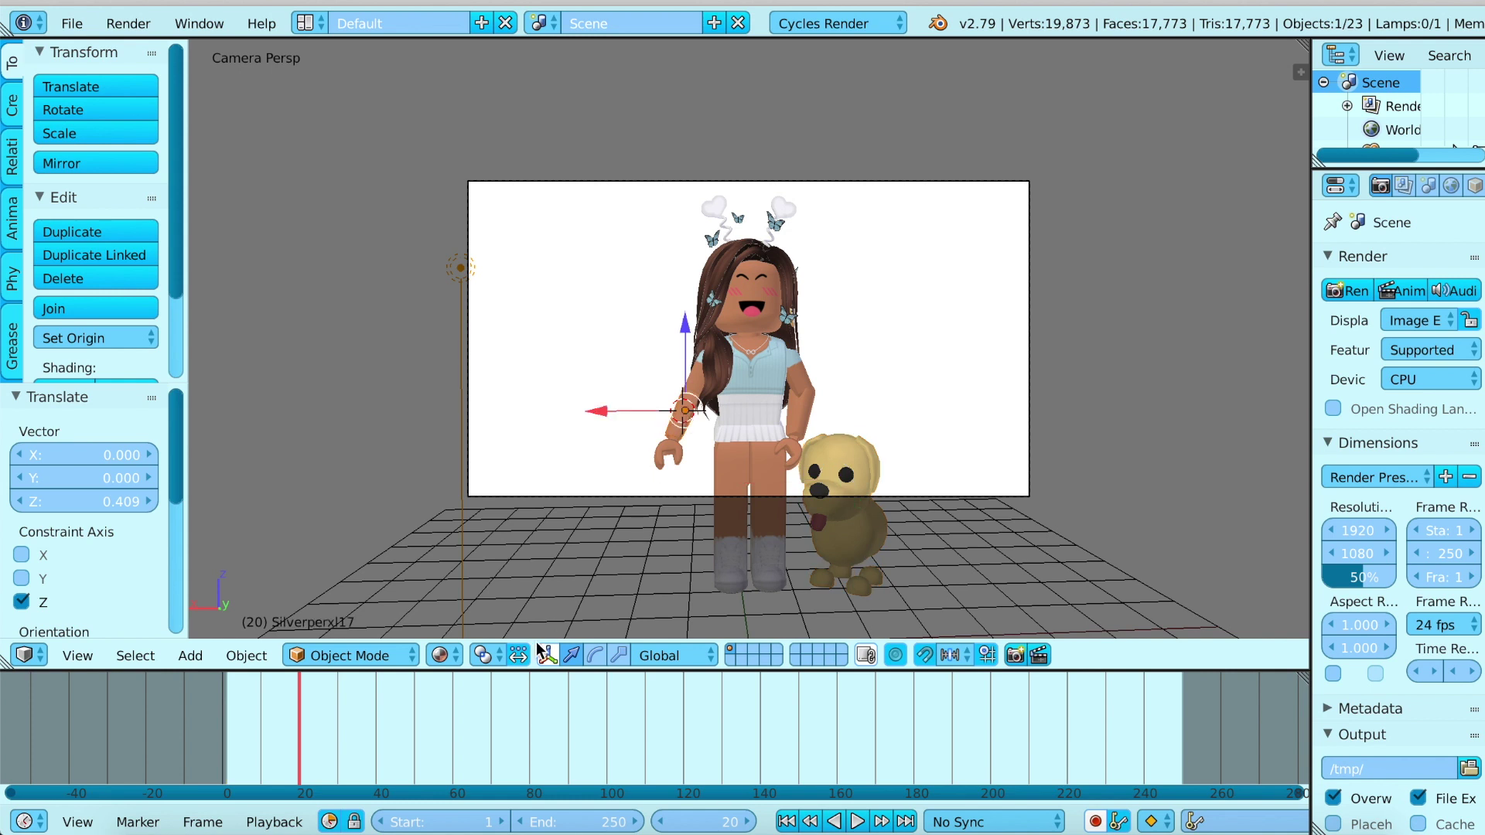
{"action": "right_click", "coordinate": [682, 436], "text": "shift"}
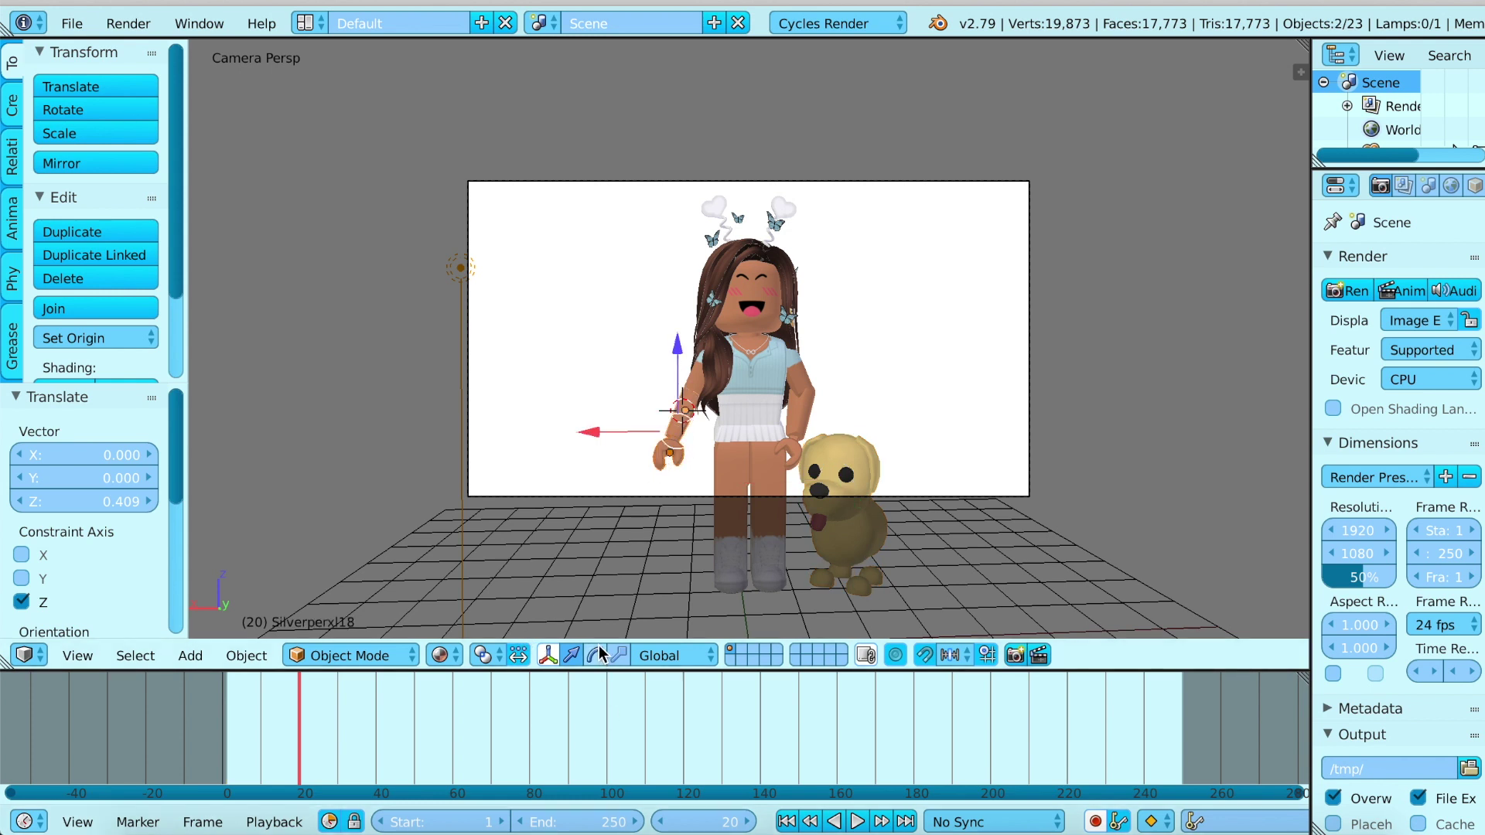
{"action": "left_click", "coordinate": [594, 655]}
{"action": "left_click_drag", "start_coordinate": [609, 382], "coordinate": [647, 421]}
{"action": "left_click", "coordinate": [572, 655]}
{"action": "right_click", "coordinate": [802, 418]}
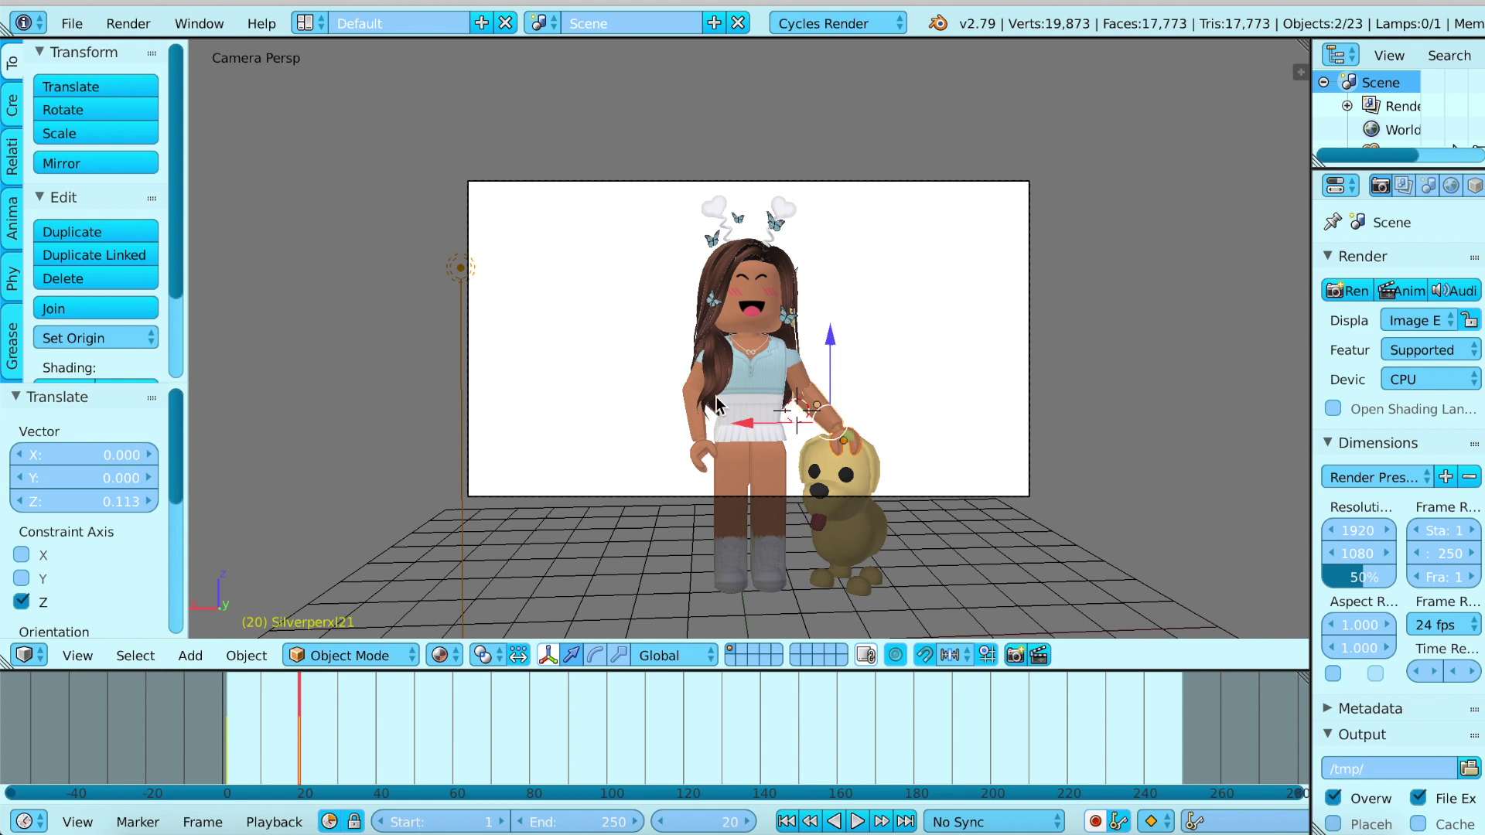
- At frame 1, rotate the girl's arm about -32° around Y and shift it along X
{"action": "key", "text": "shift+Left"}
{"action": "right_click", "coordinate": [695, 465]}
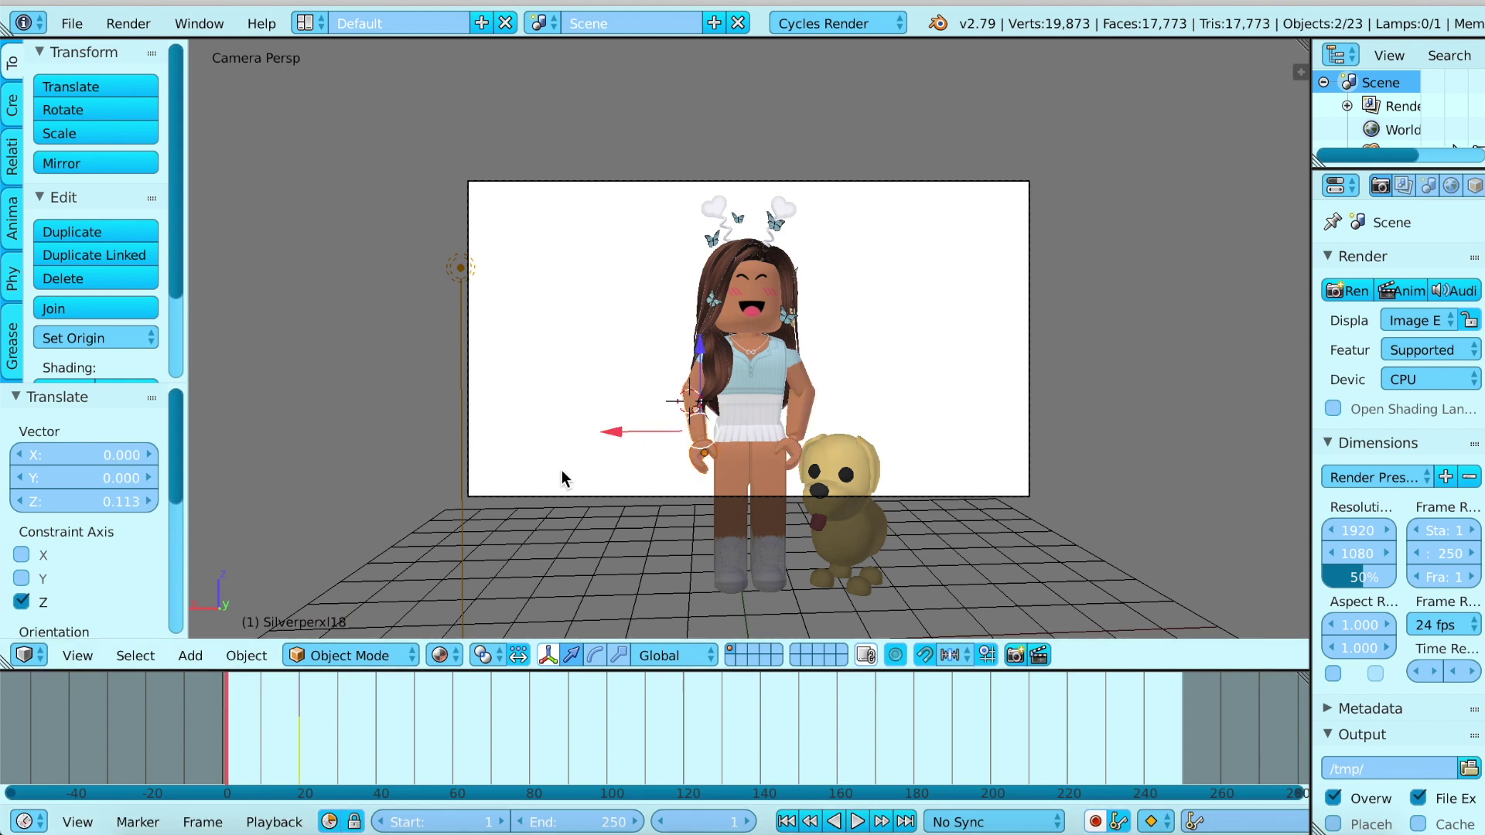
{"action": "left_click", "coordinate": [599, 655]}
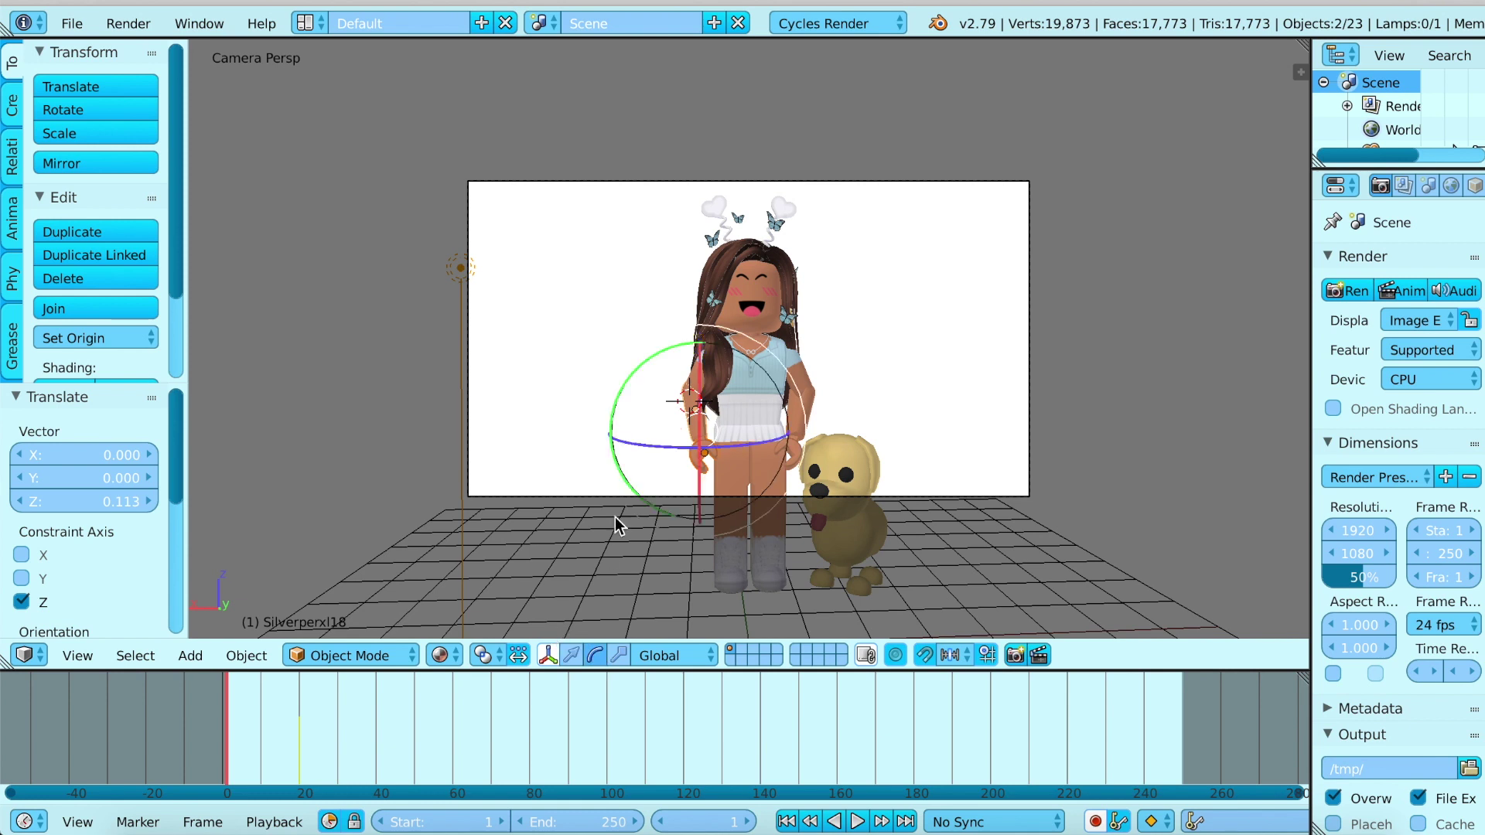
{"action": "left_click_drag", "start_coordinate": [650, 370], "coordinate": [696, 356]}
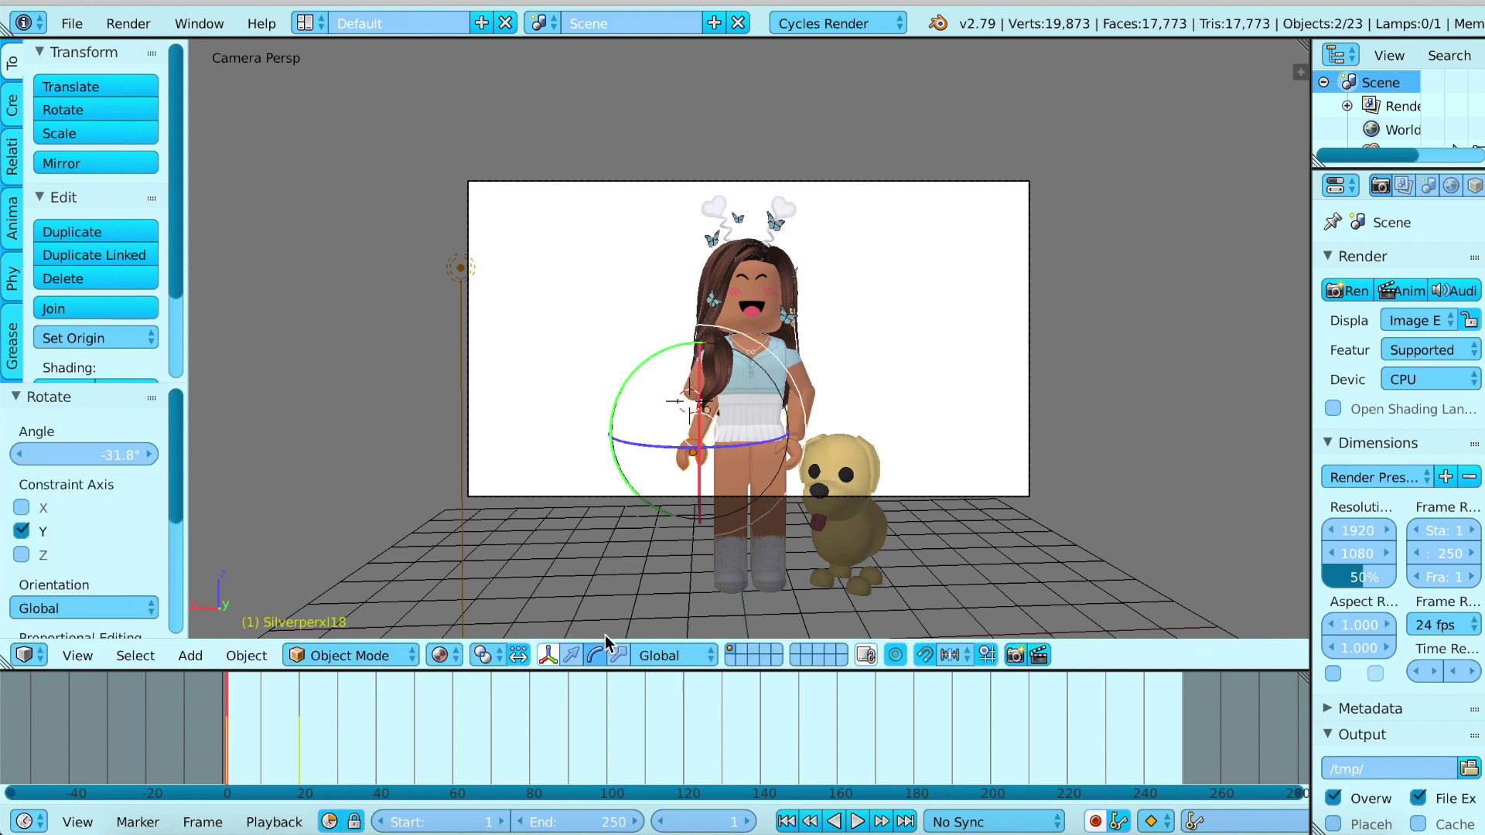
{"action": "left_click", "coordinate": [572, 655]}
{"action": "left_click_drag", "start_coordinate": [617, 439], "coordinate": [596, 451]}
- At frame 40, lift the dog up and slide it along X under the girl's hand
{"action": "left_click", "coordinate": [298, 729]}
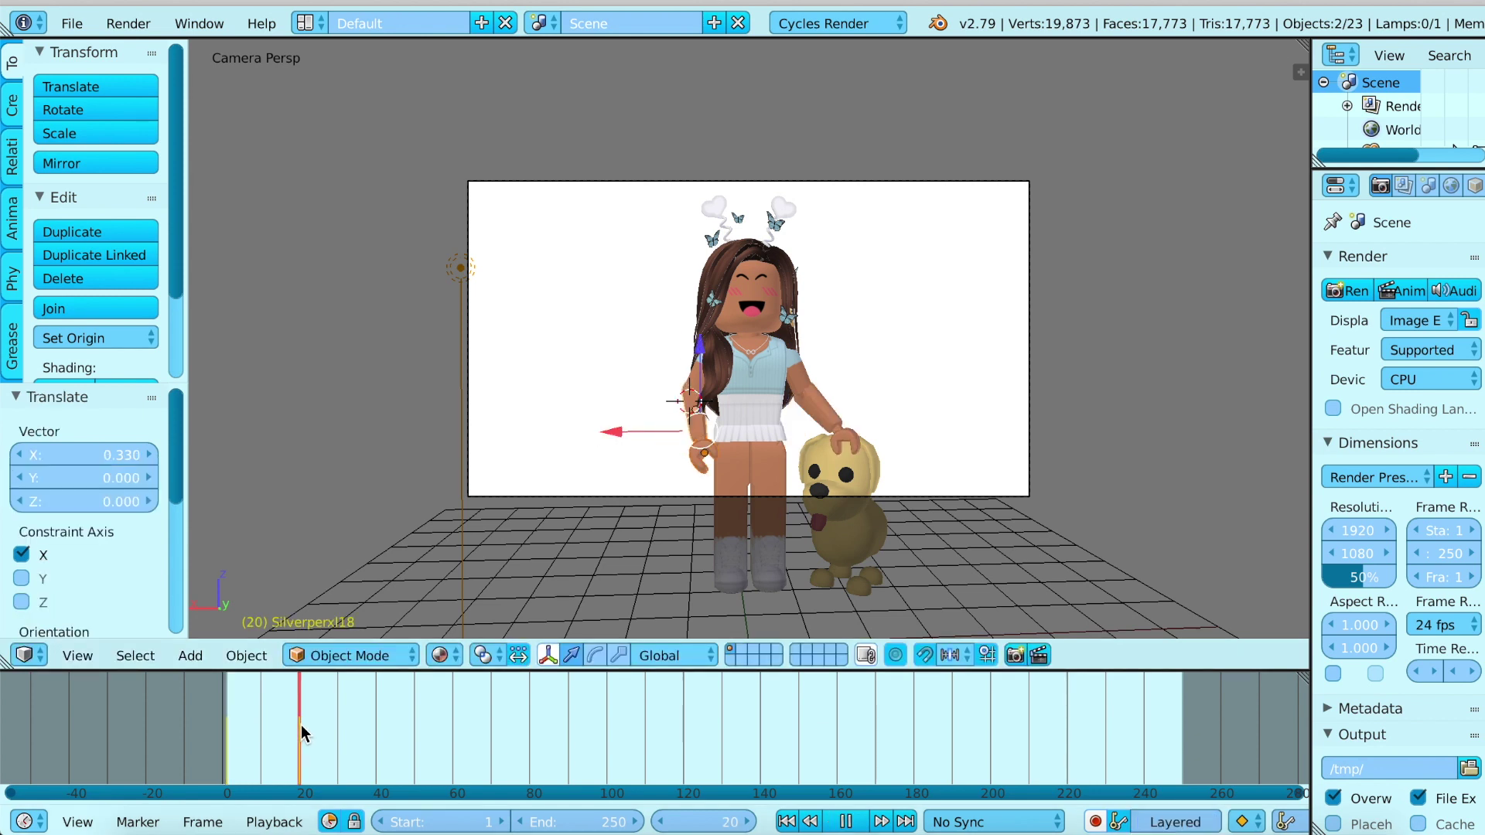
{"action": "key", "text": "alt+a"}
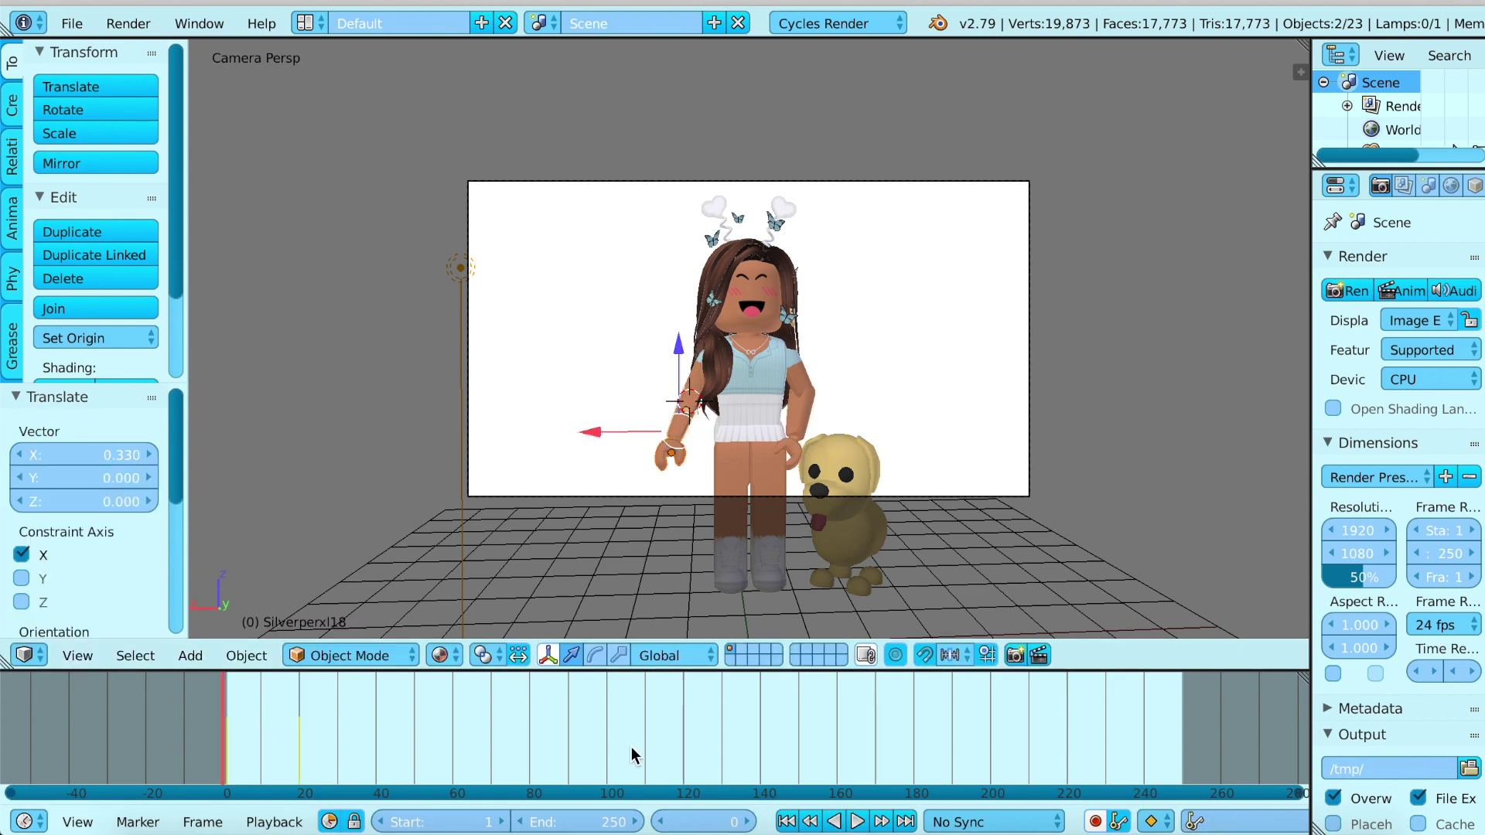
{"action": "key", "text": "alt+a"}
{"action": "left_click", "coordinate": [375, 762]}
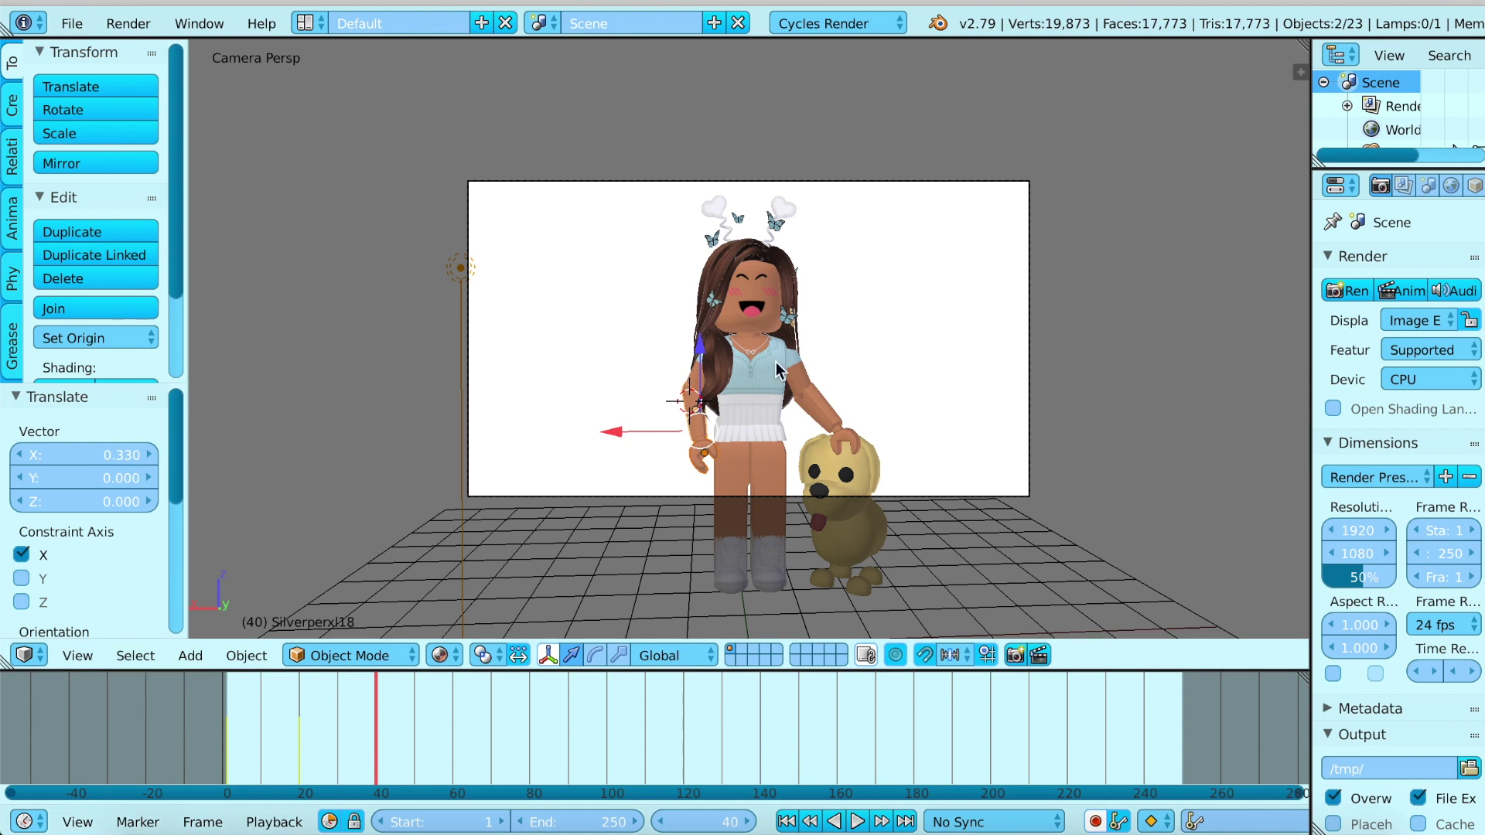
{"action": "right_click", "coordinate": [818, 412]}
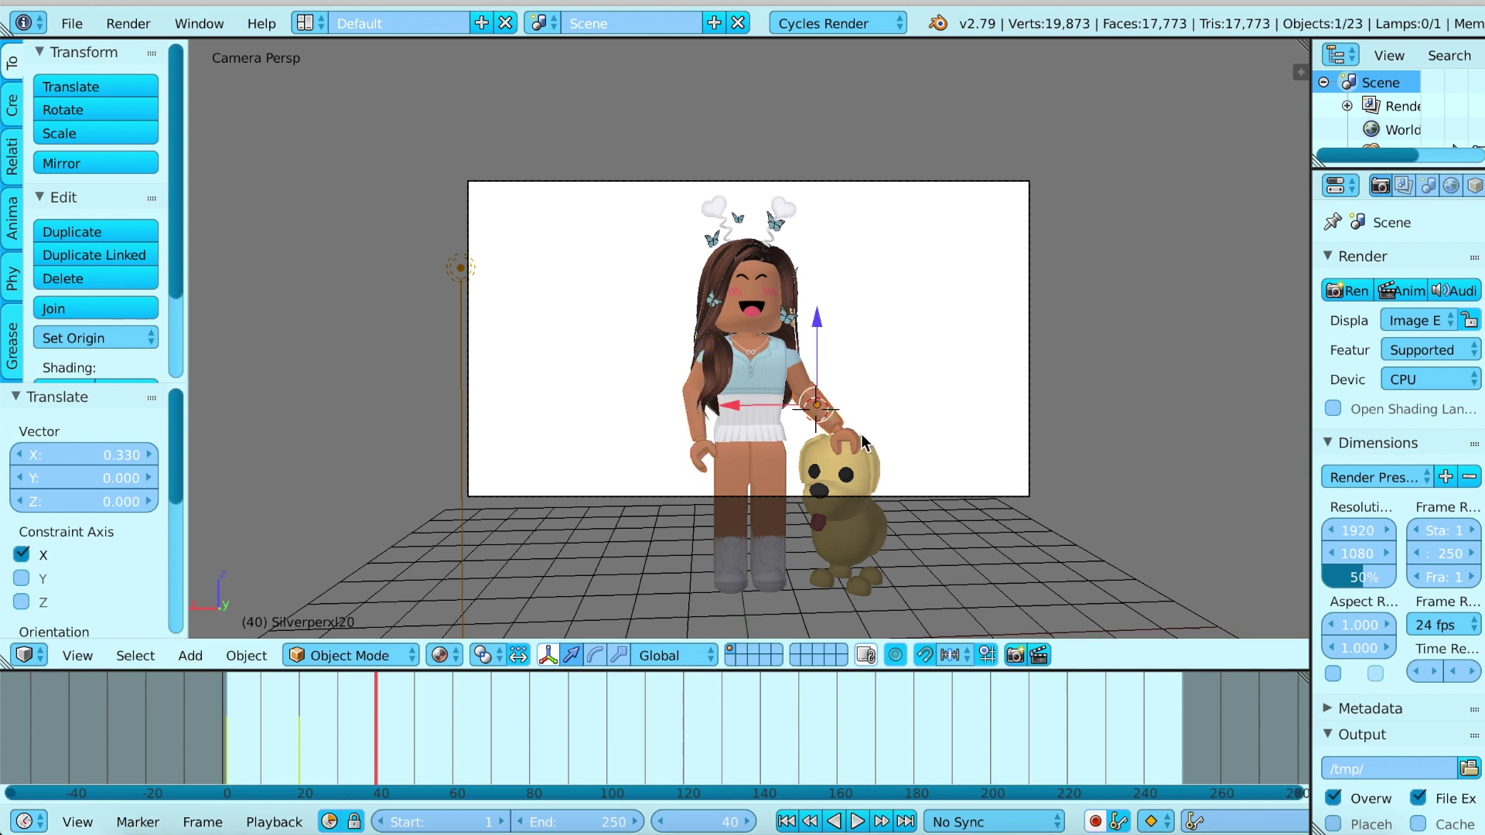
{"action": "key", "text": "ctrl+z"}
{"action": "left_click_drag", "start_coordinate": [889, 400], "coordinate": [881, 378]}
{"action": "key", "text": "g"}
{"action": "key", "text": "x"}
{"action": "left_click", "coordinate": [799, 472]}
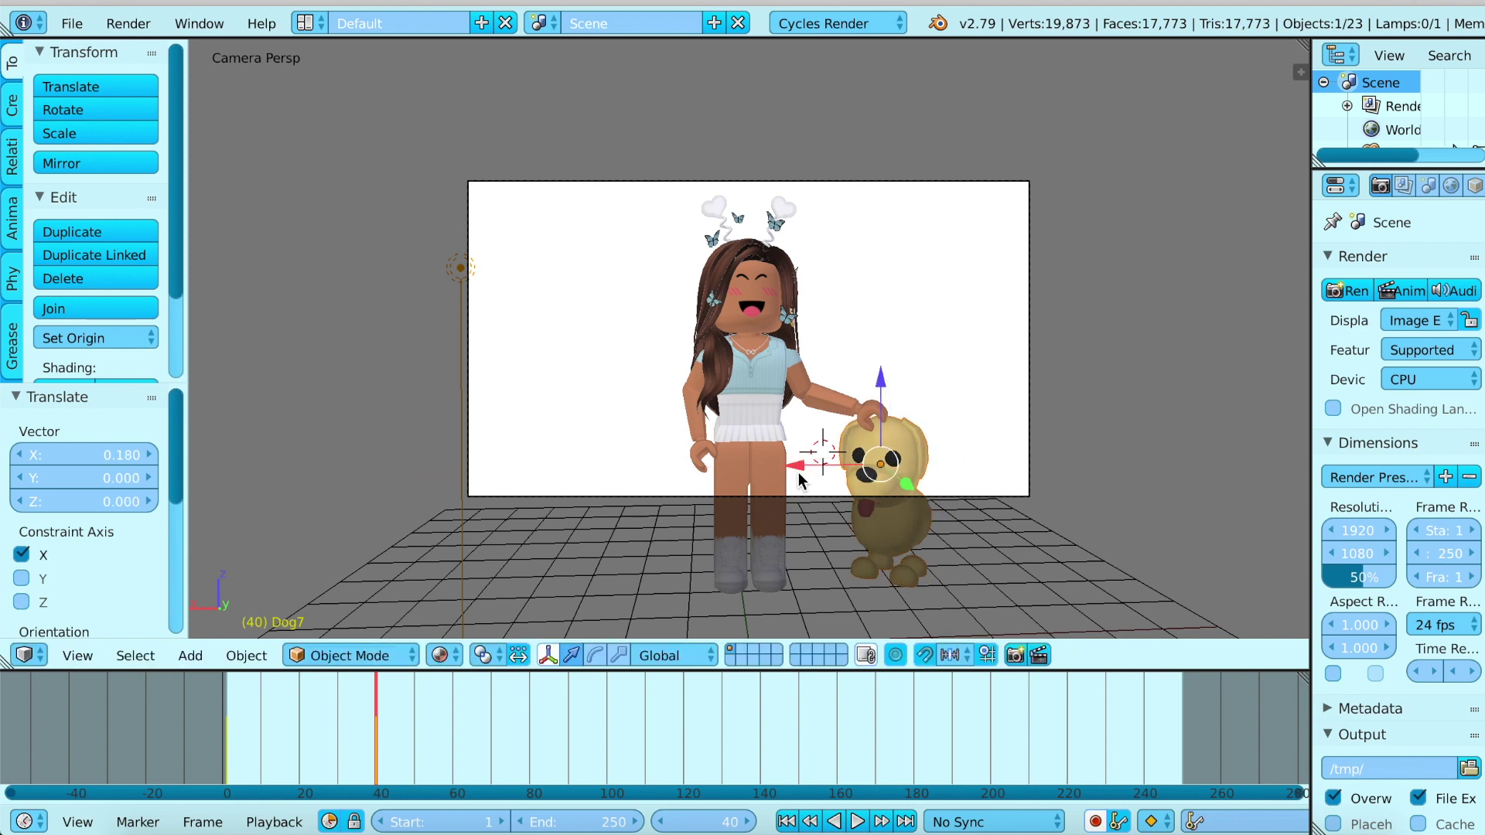
- Scrub to the keyframe at frame 40 and set the timeline End frame to 40
{"action": "key", "text": "shift+Left"}
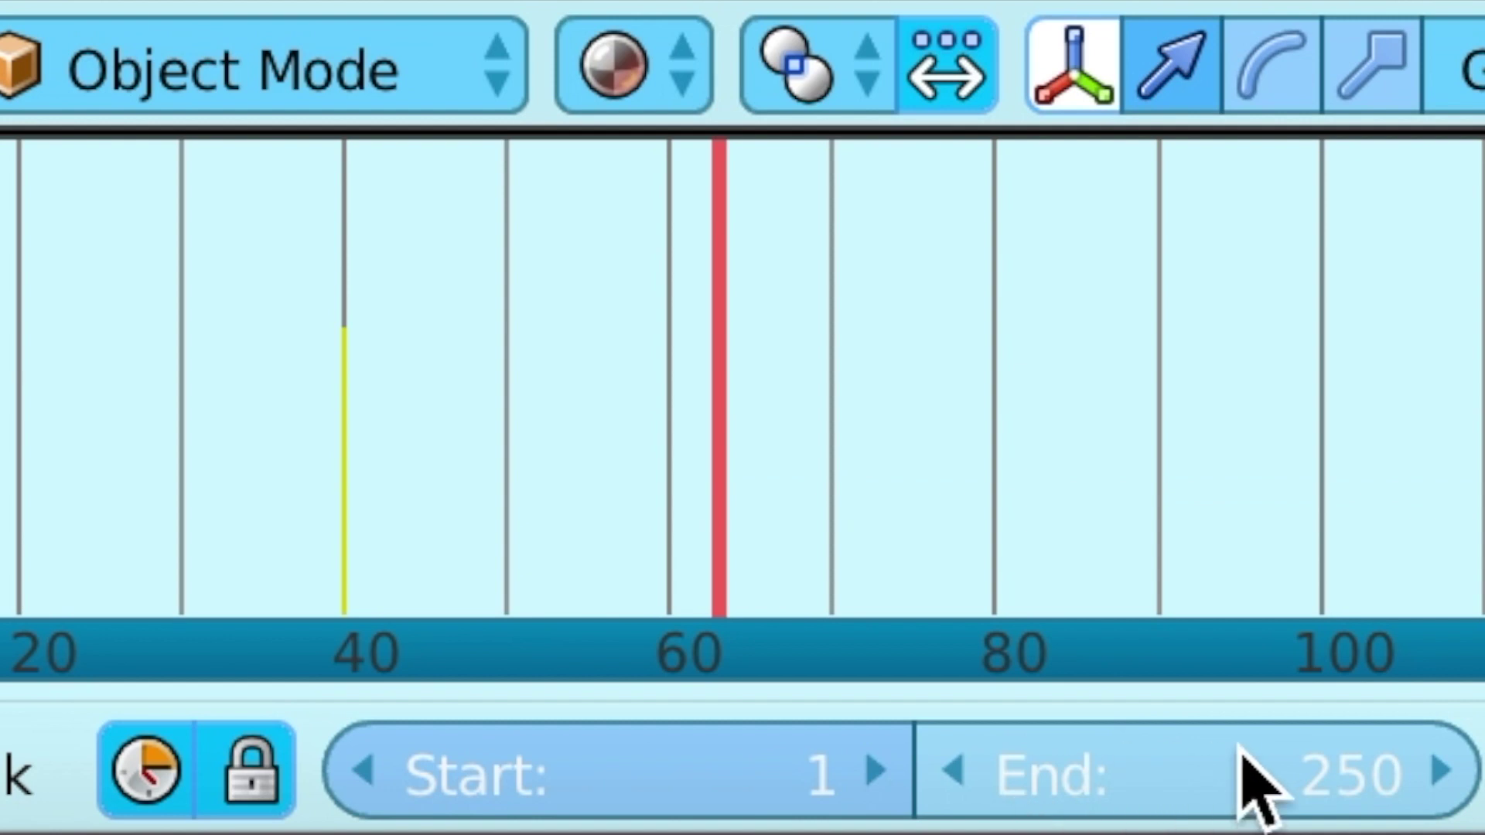
{"action": "left_click_drag", "start_coordinate": [307, 584], "coordinate": [345, 563]}
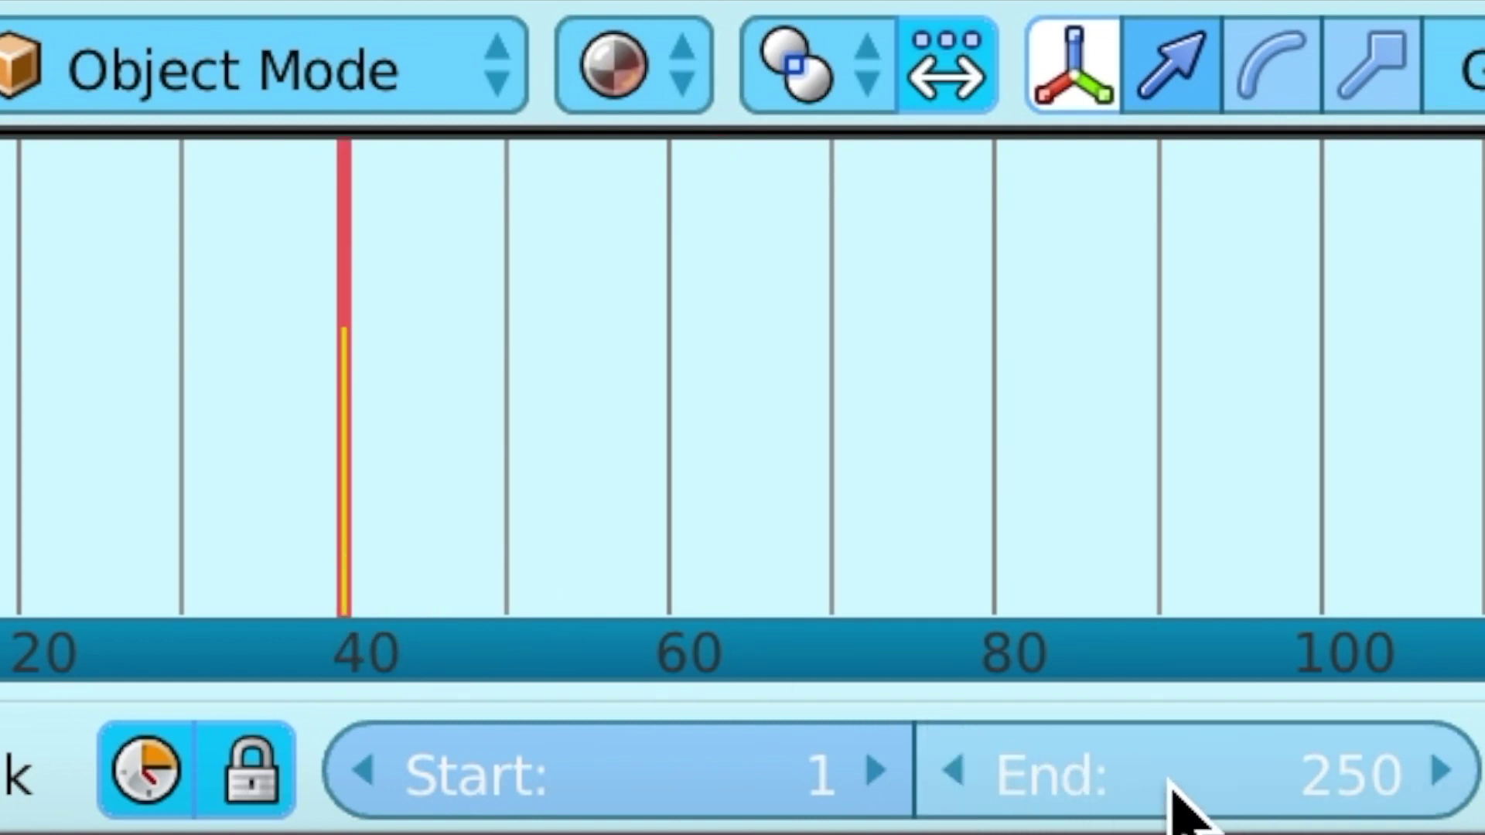
{"action": "left_click", "coordinate": [1141, 758]}
{"action": "type", "text": "40"}
{"action": "key", "text": "Return"}
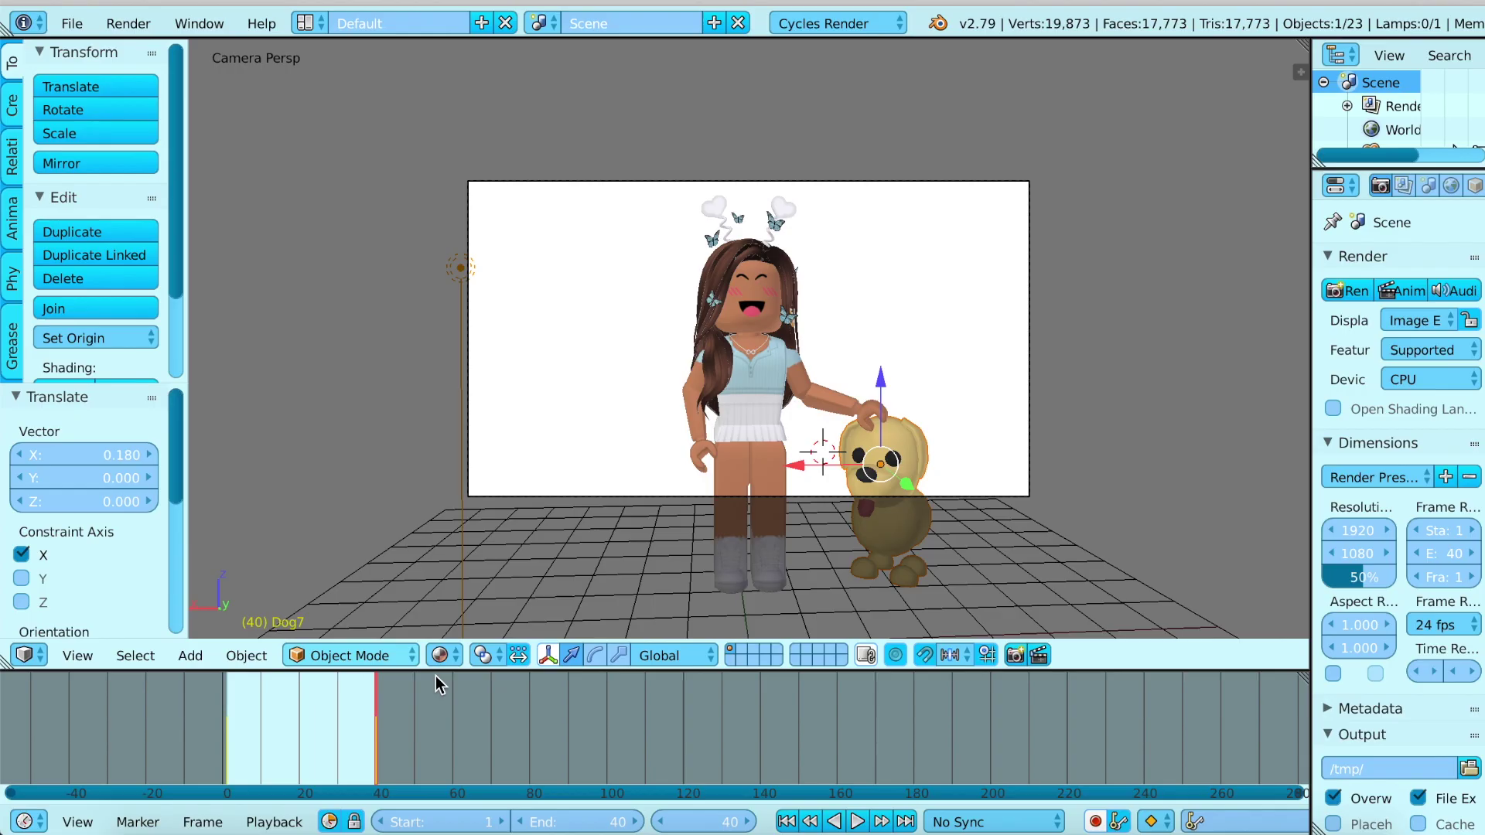
{"action": "left_click", "coordinate": [613, 66]}
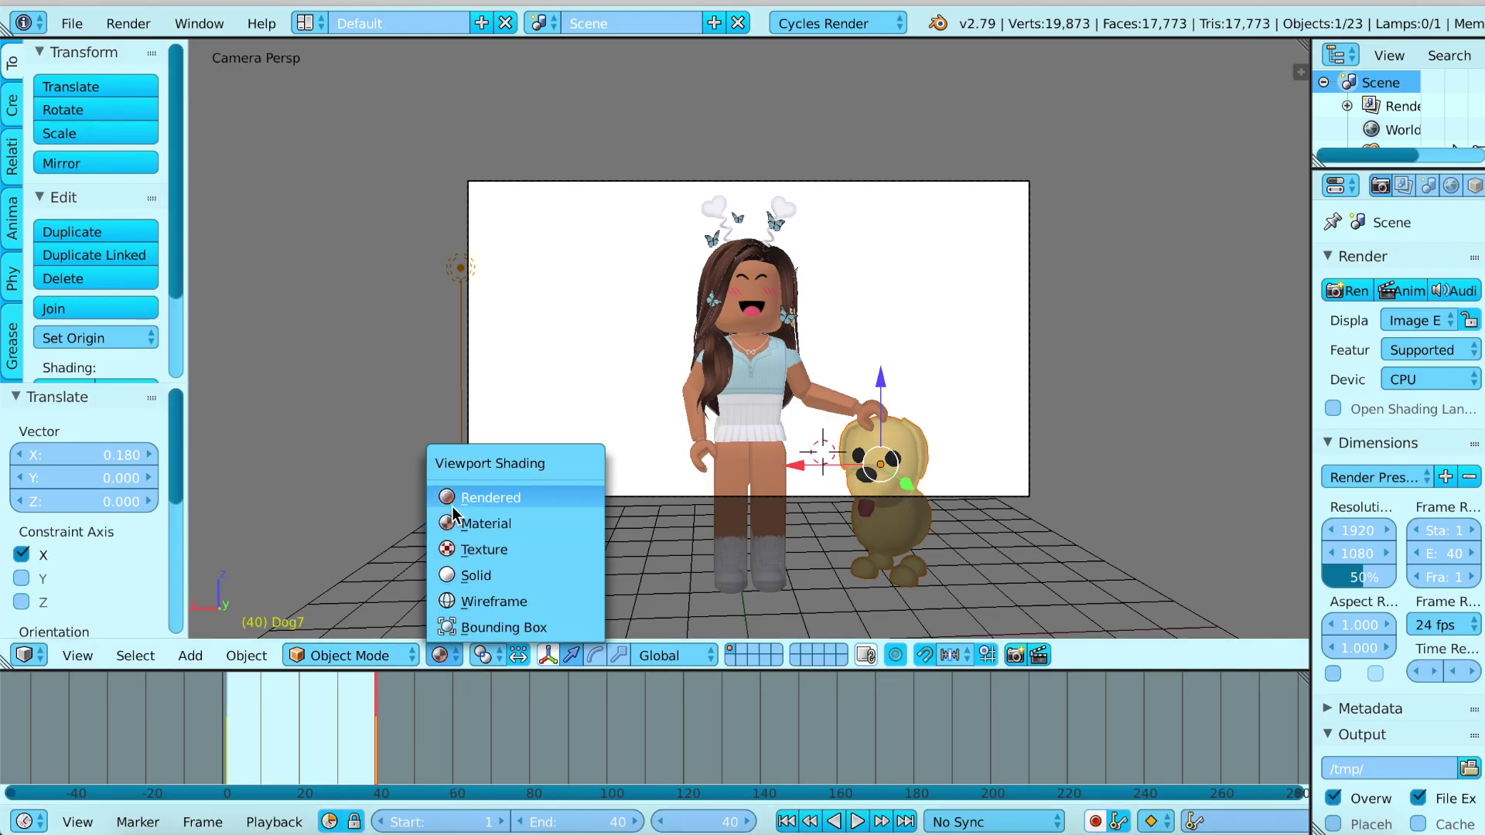
- Preview the scene in Rendered shading, then tick World Ambient Occlusion at factor 1.00
{"action": "left_click", "coordinate": [452, 508]}
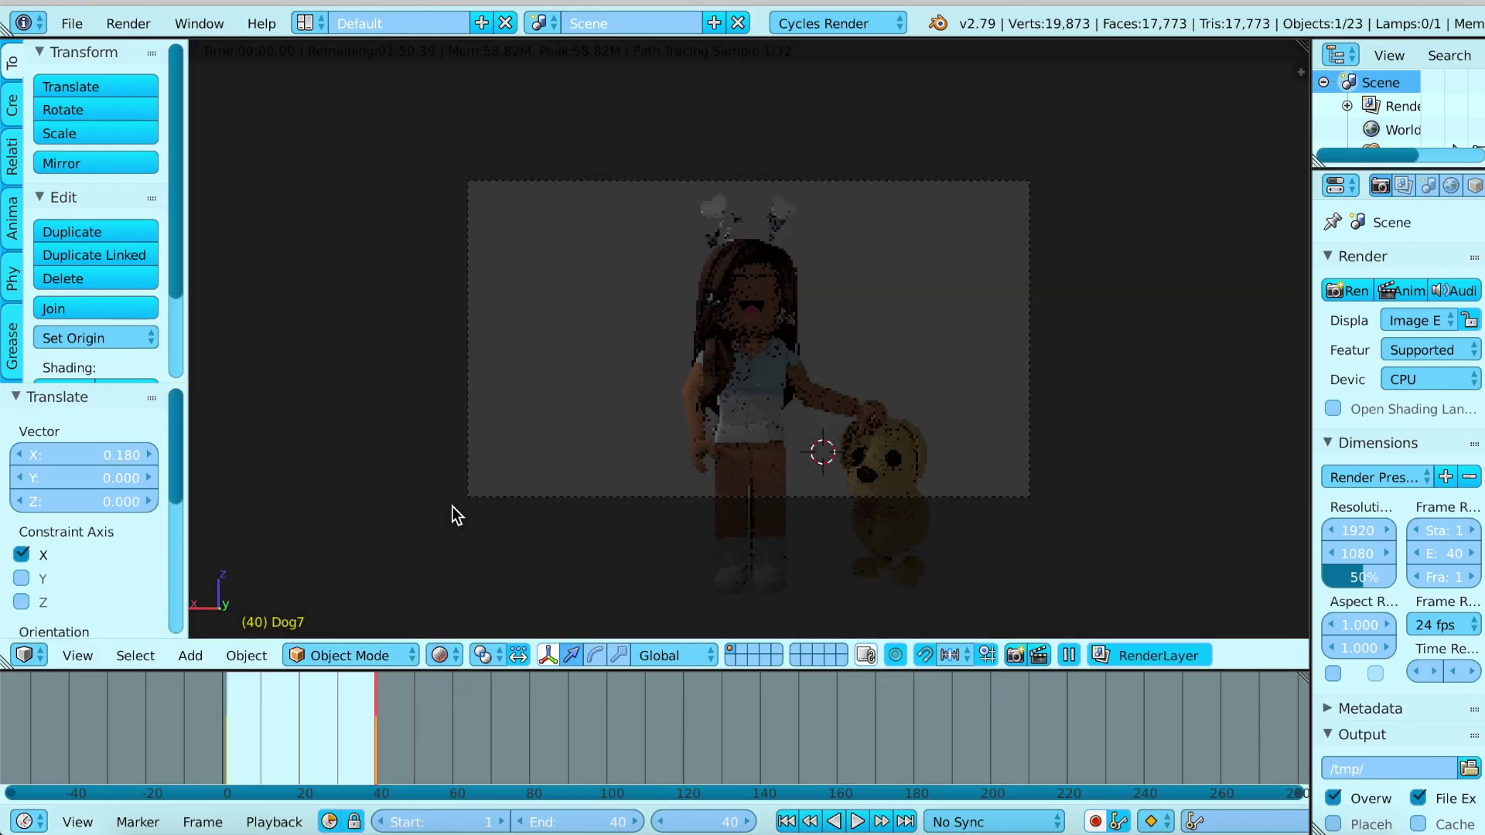
{"action": "left_click", "coordinate": [1451, 187]}
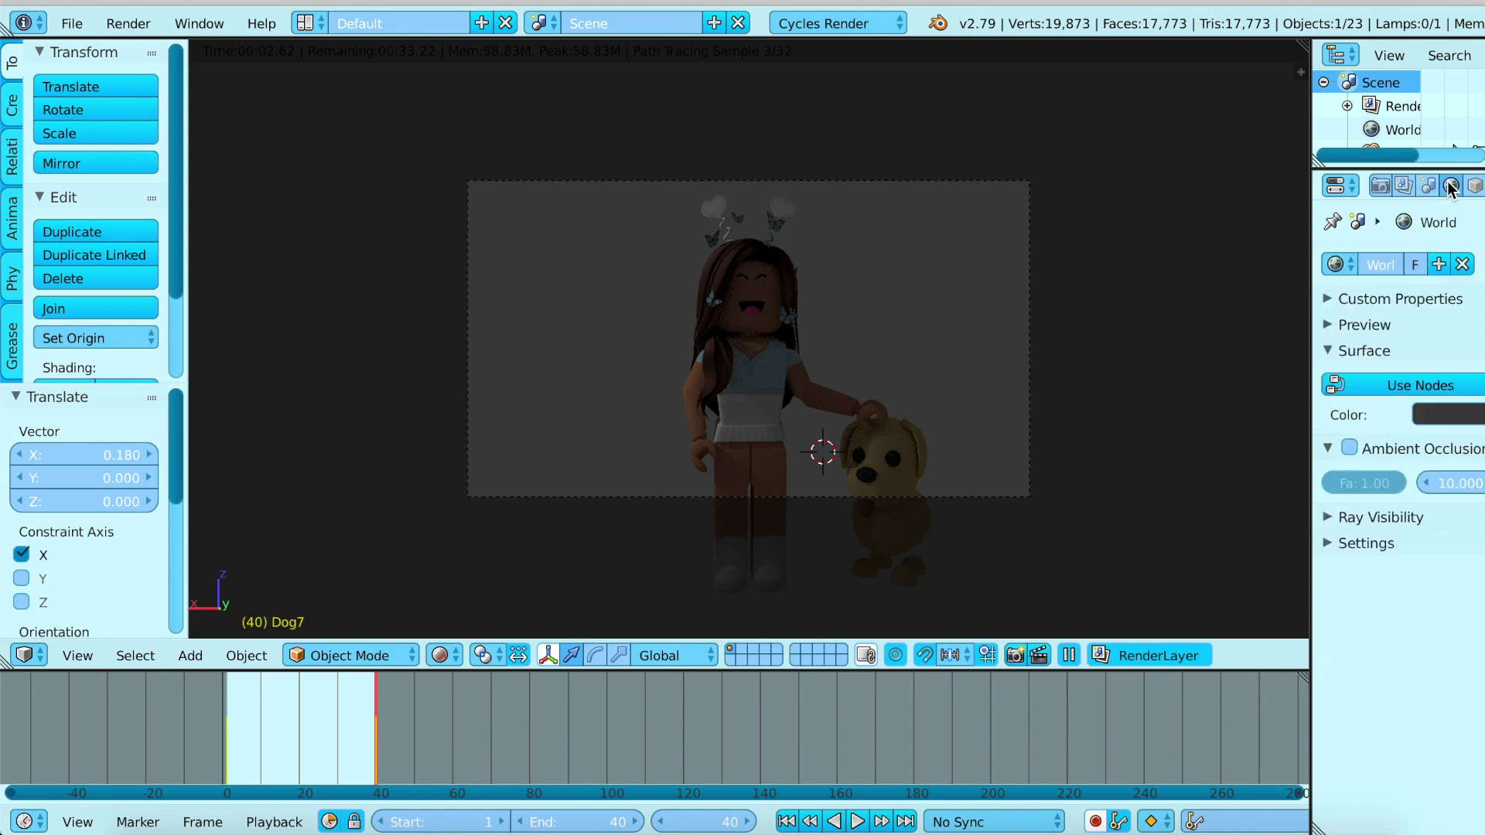
{"action": "left_click", "coordinate": [1351, 449]}
{"action": "left_click", "coordinate": [439, 655]}
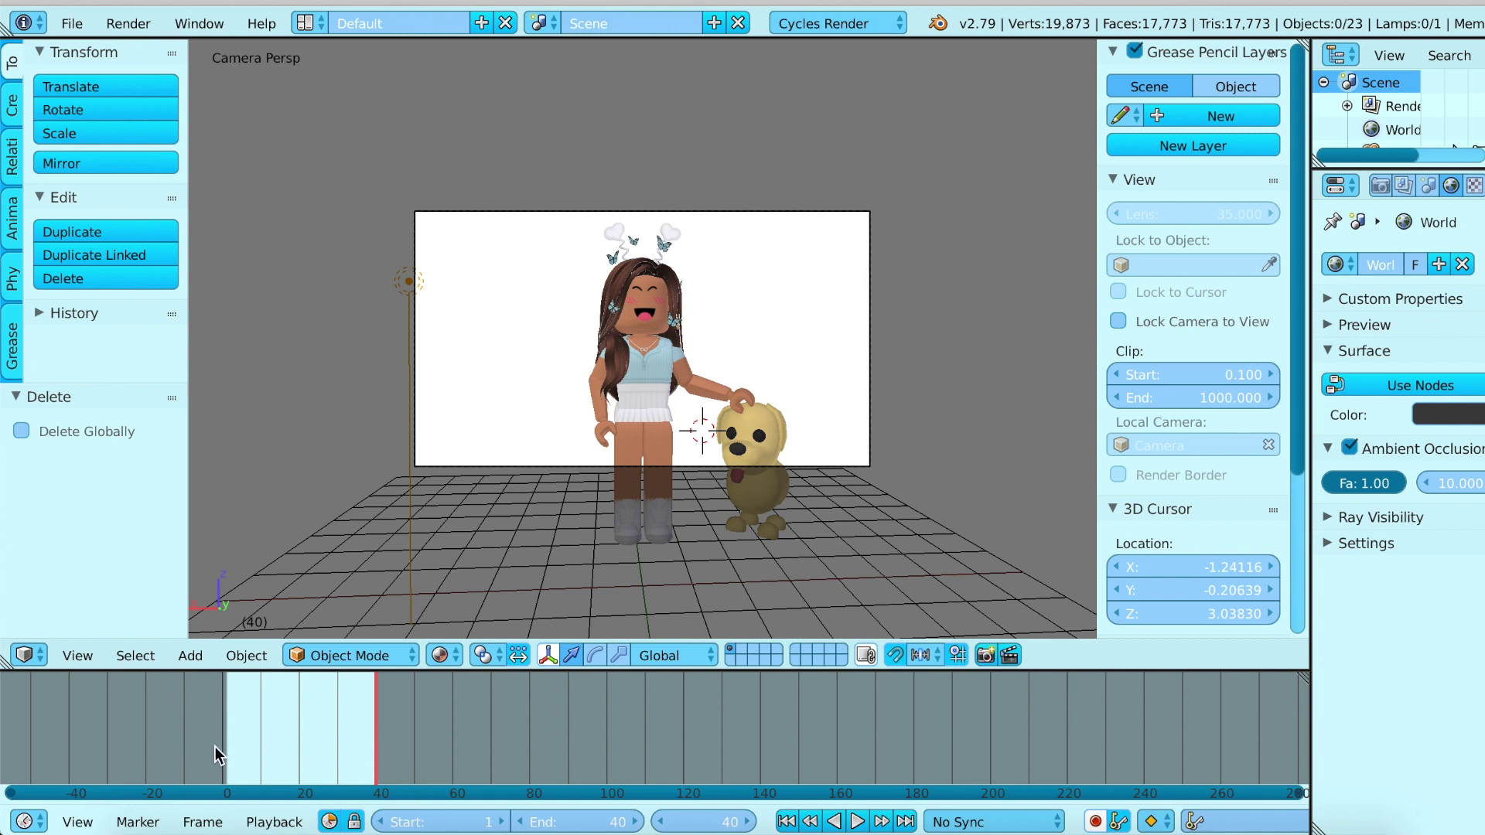
- At the animation start, add a mesh plane and stand it upright with X rotation 90°
{"action": "left_click", "coordinate": [224, 749]}
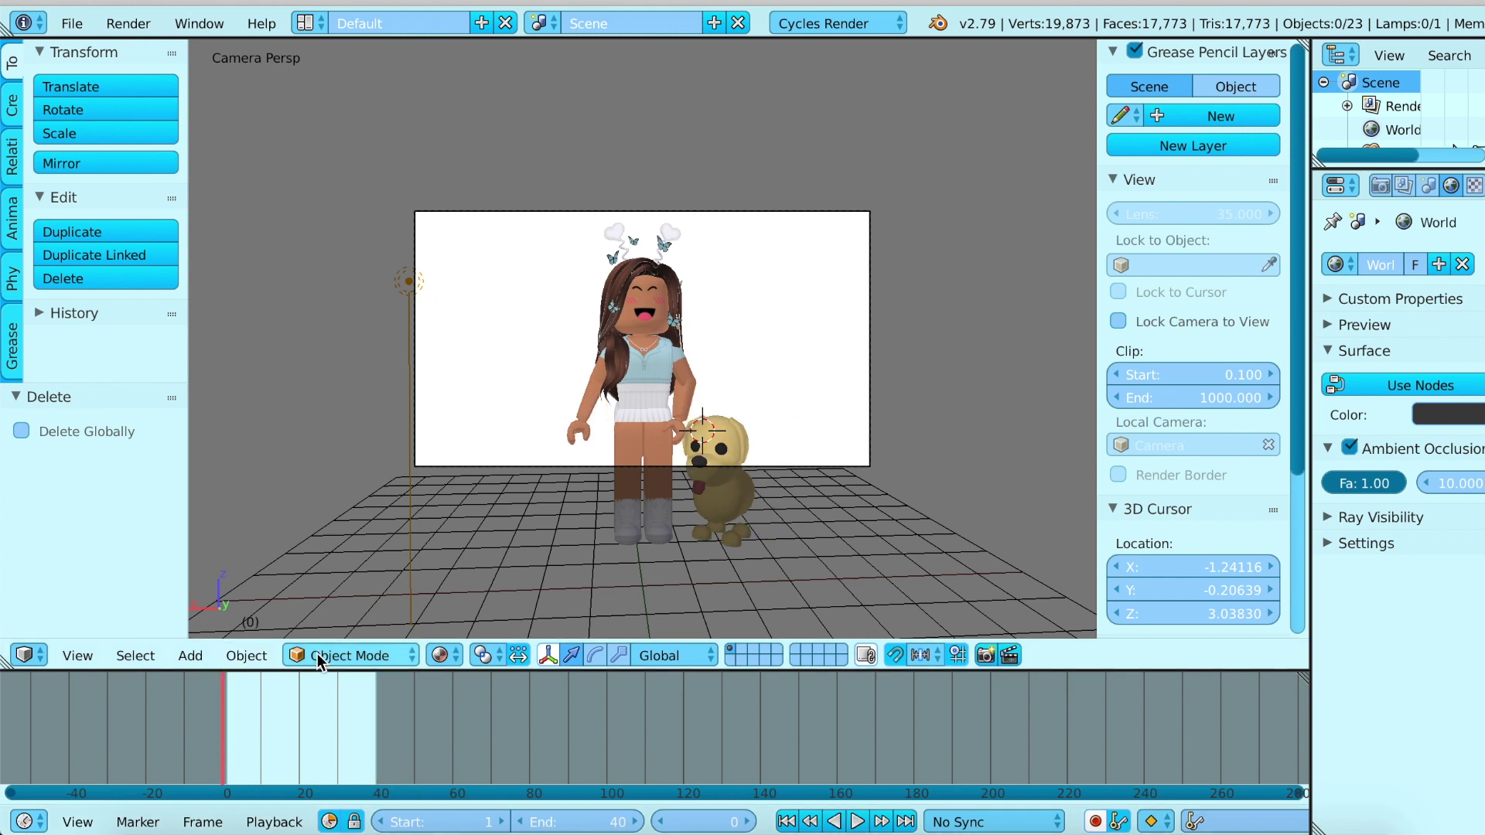
{"action": "left_click", "coordinate": [190, 655]}
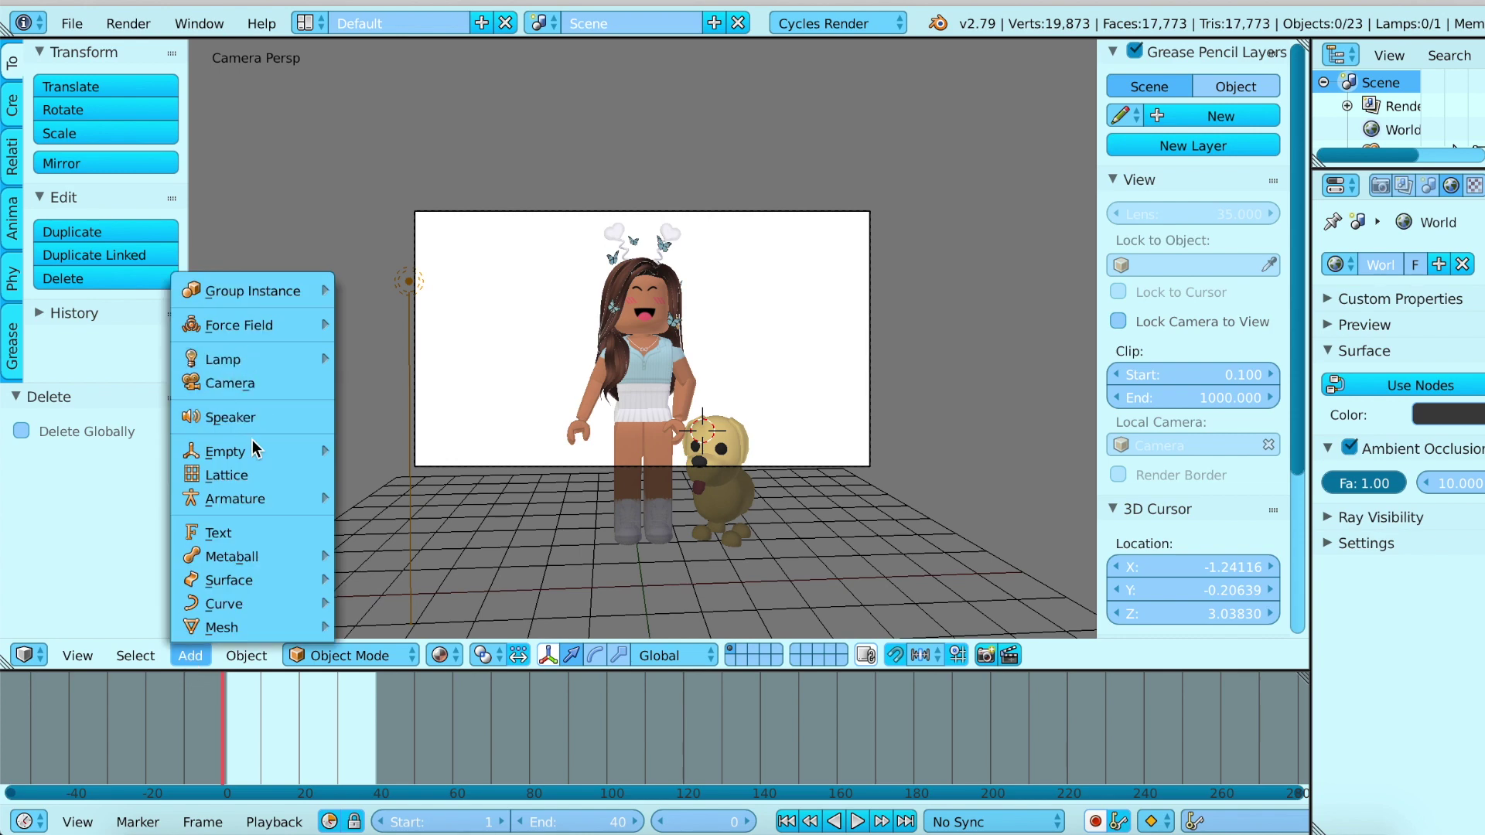
{"action": "mouse_move", "coordinate": [224, 625]}
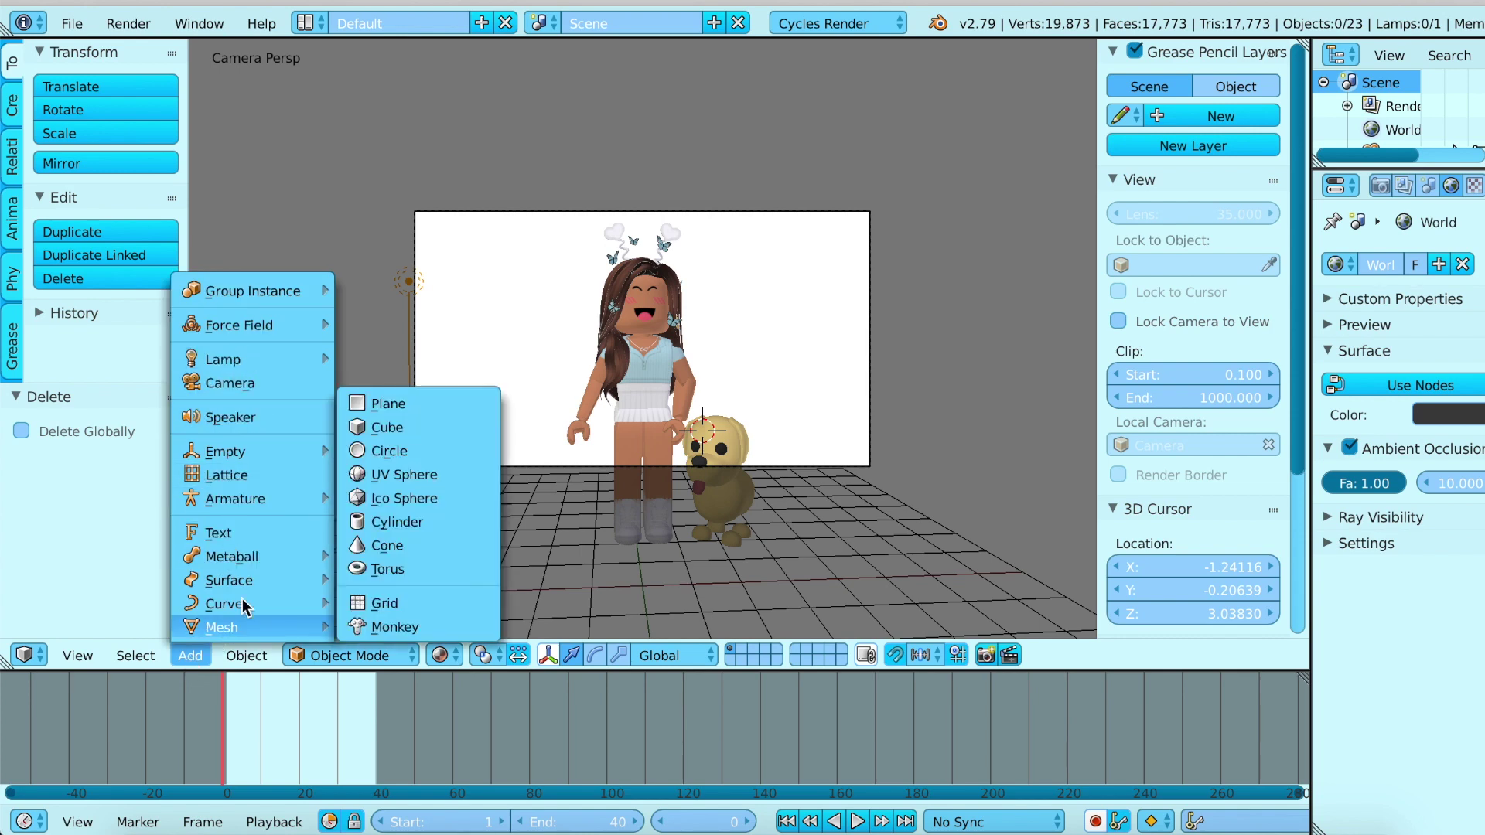
{"action": "left_click", "coordinate": [389, 405]}
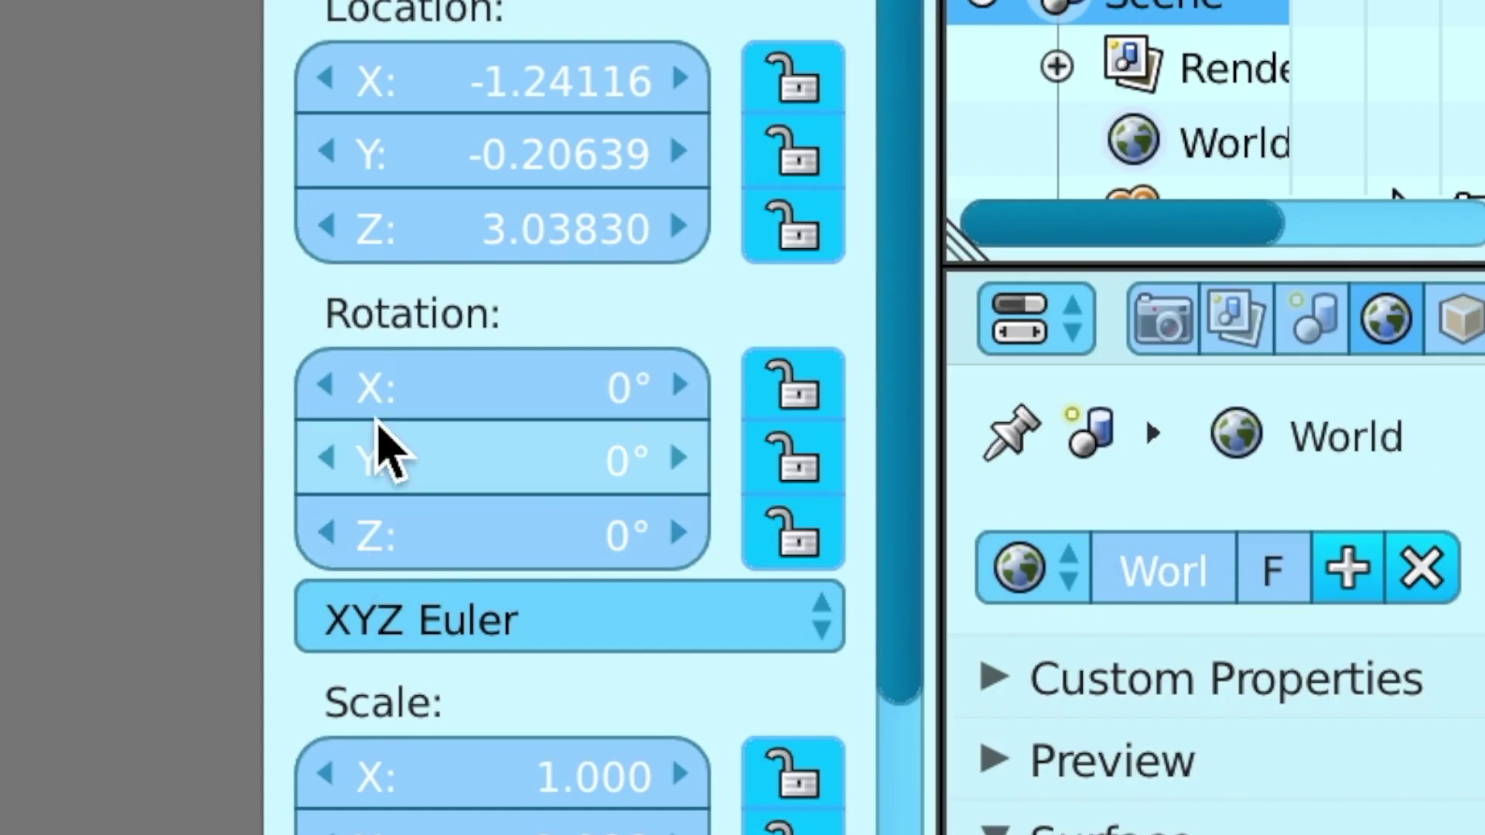
{"action": "left_click", "coordinate": [1130, 209]}
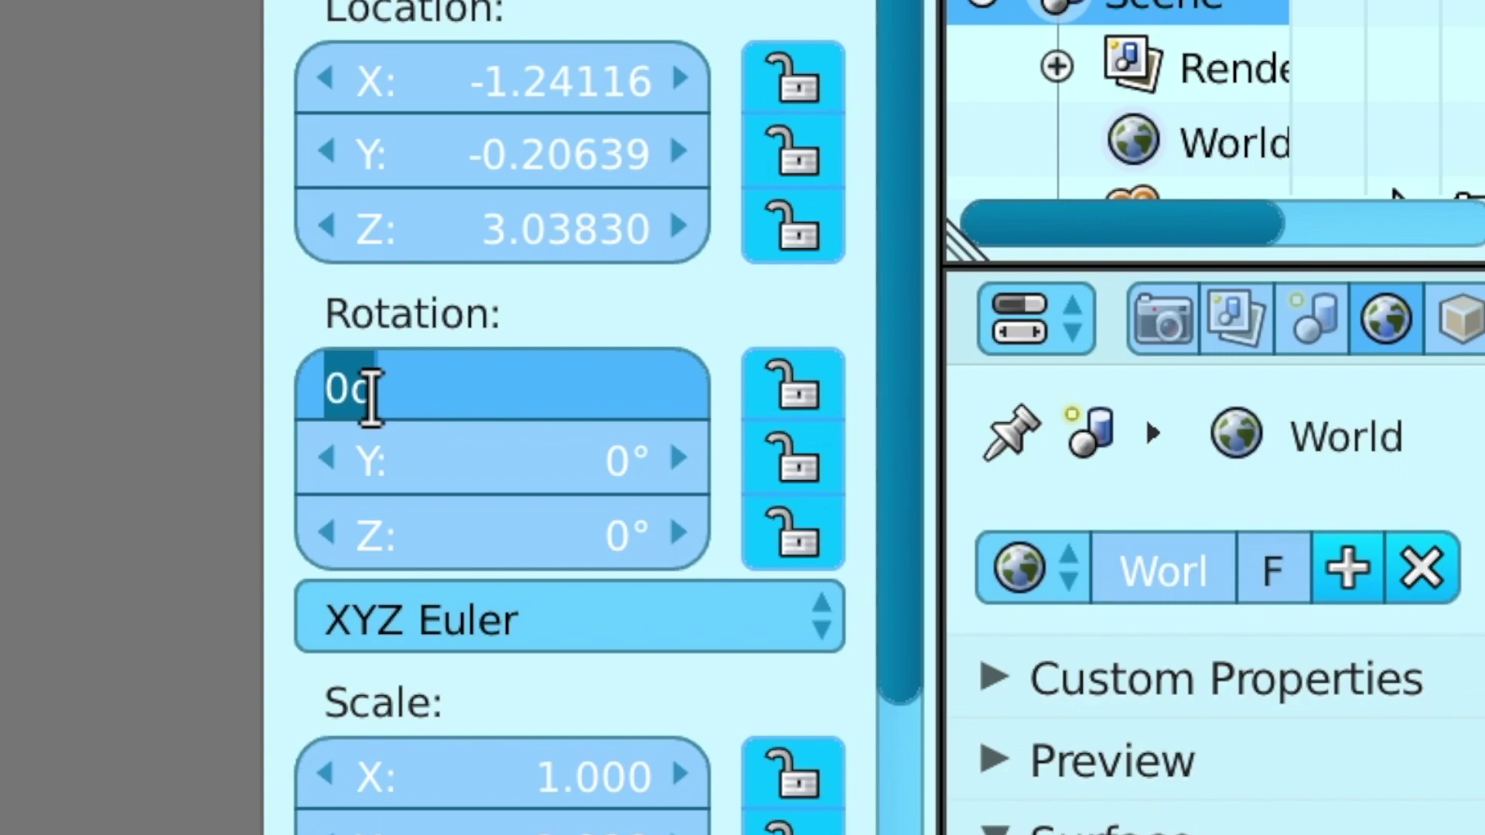
{"action": "type", "text": "90"}
{"action": "key", "text": "Return"}
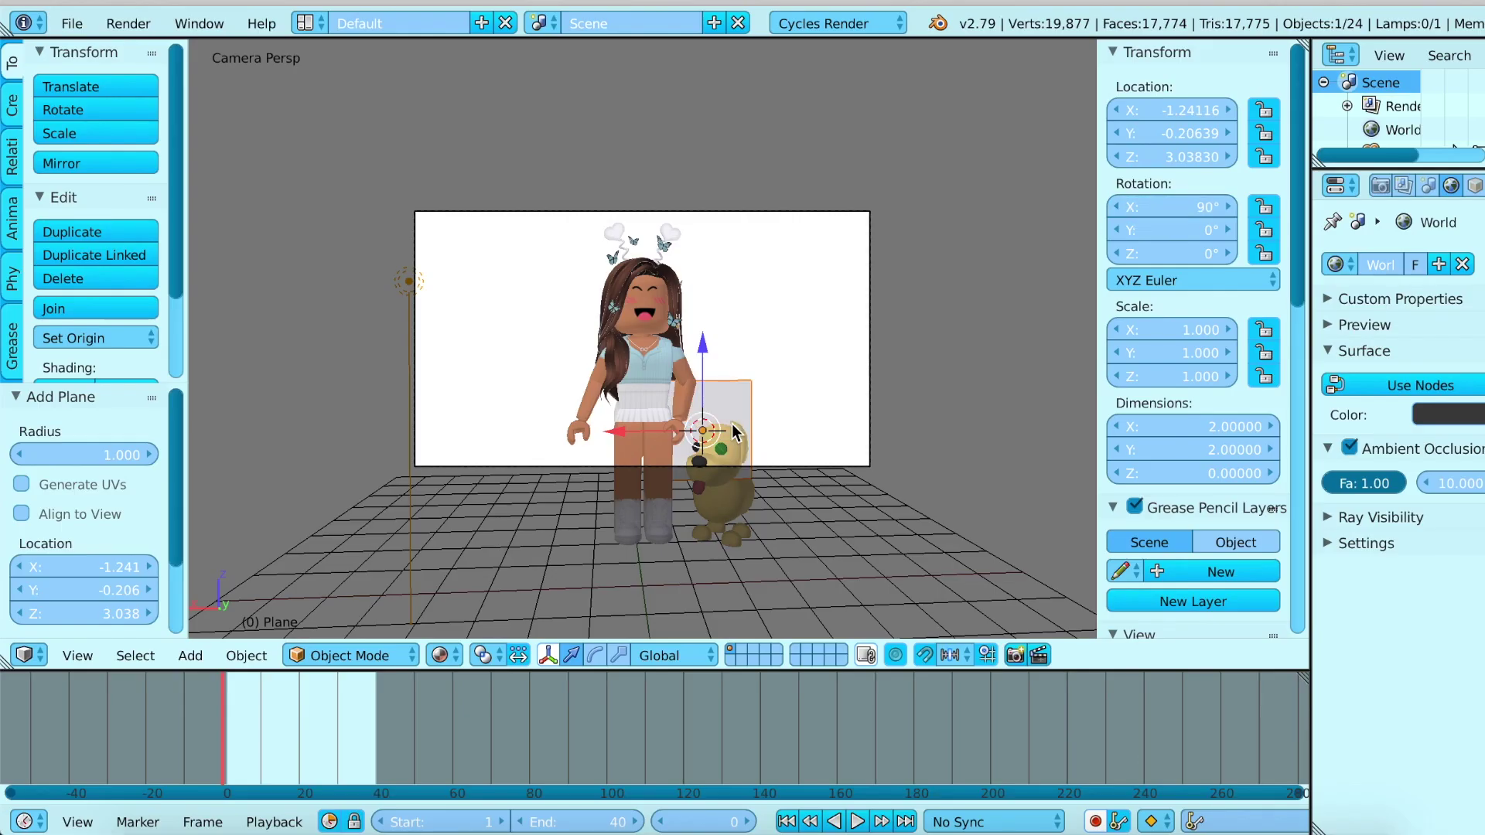
- Scale the plane up to 20.030 and move it along Y behind the girl and dog
{"action": "key", "text": "s"}
{"action": "left_click", "coordinate": [912, 495]}
{"action": "key", "text": "g"}
{"action": "left_click", "coordinate": [542, 116]}
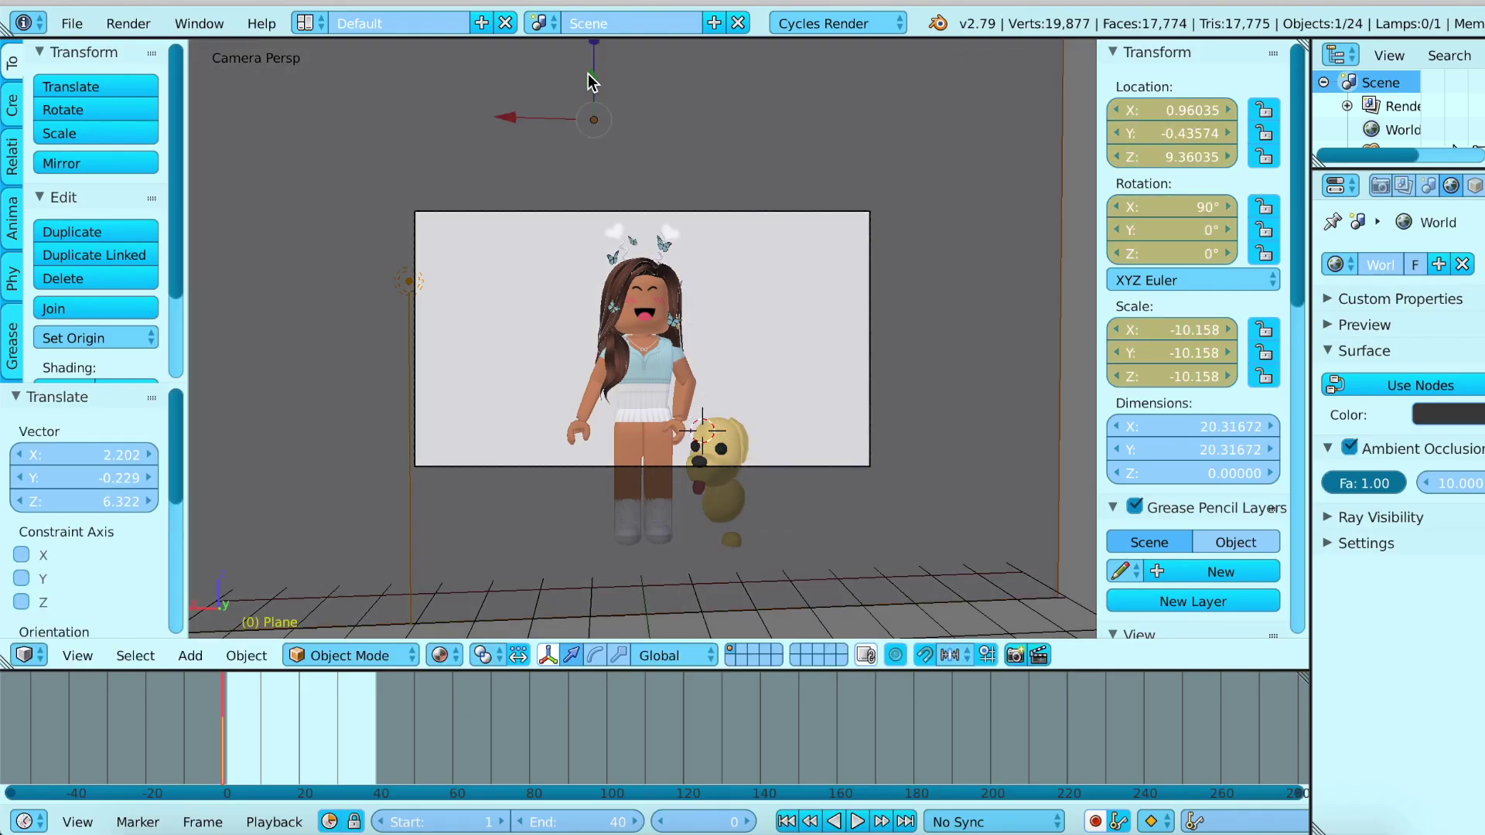
{"action": "key", "text": "g"}
{"action": "key", "text": "y"}
{"action": "left_click", "coordinate": [720, 599]}
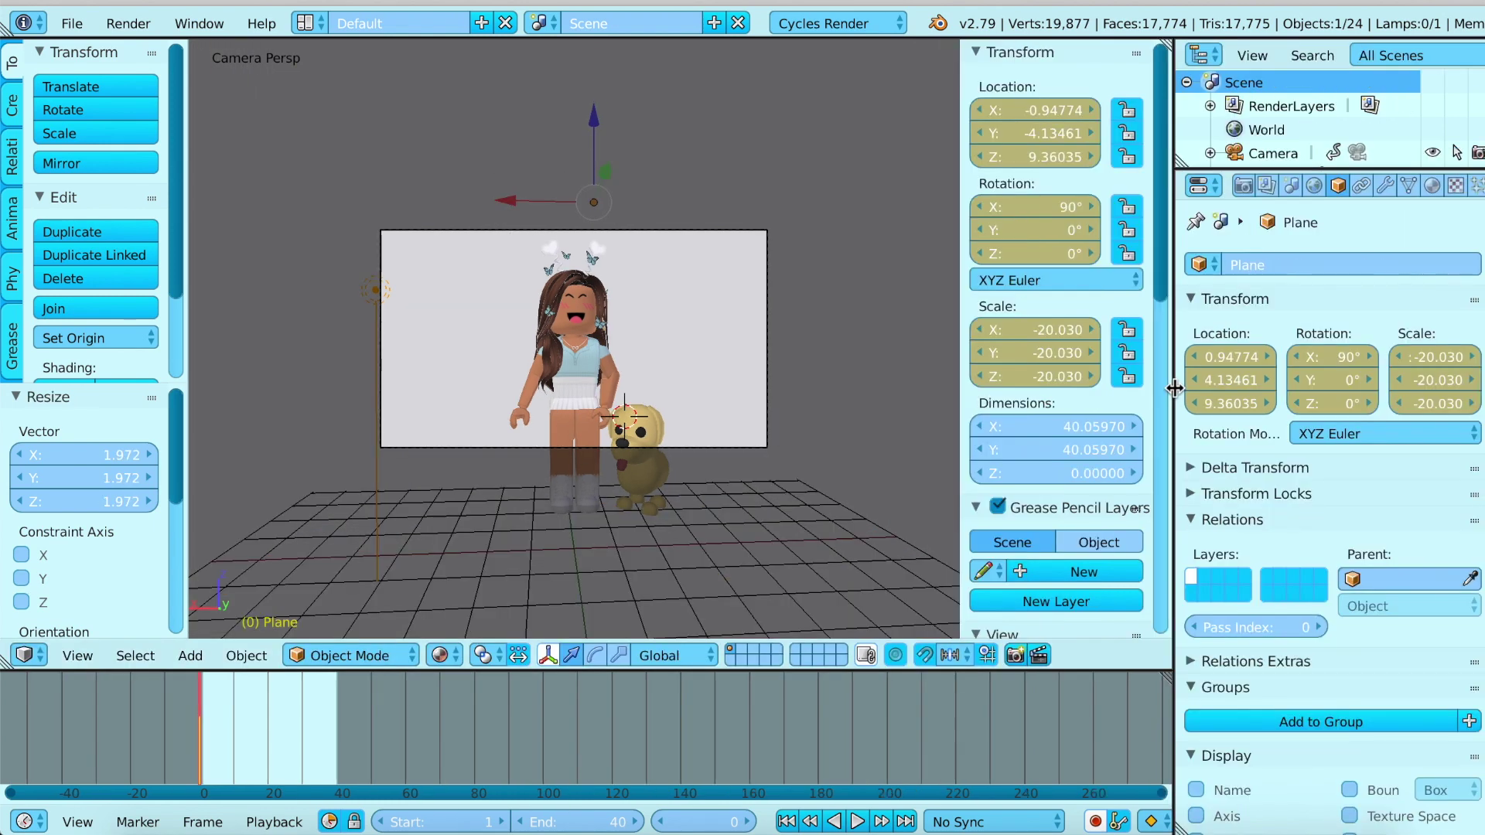
{"action": "left_click_drag", "start_coordinate": [1176, 386], "coordinate": [1166, 387]}
- Create Material.001 for the plane, colouring it pale blue (0.595, 0.754, 0.800)
{"action": "left_click", "coordinate": [1424, 185]}
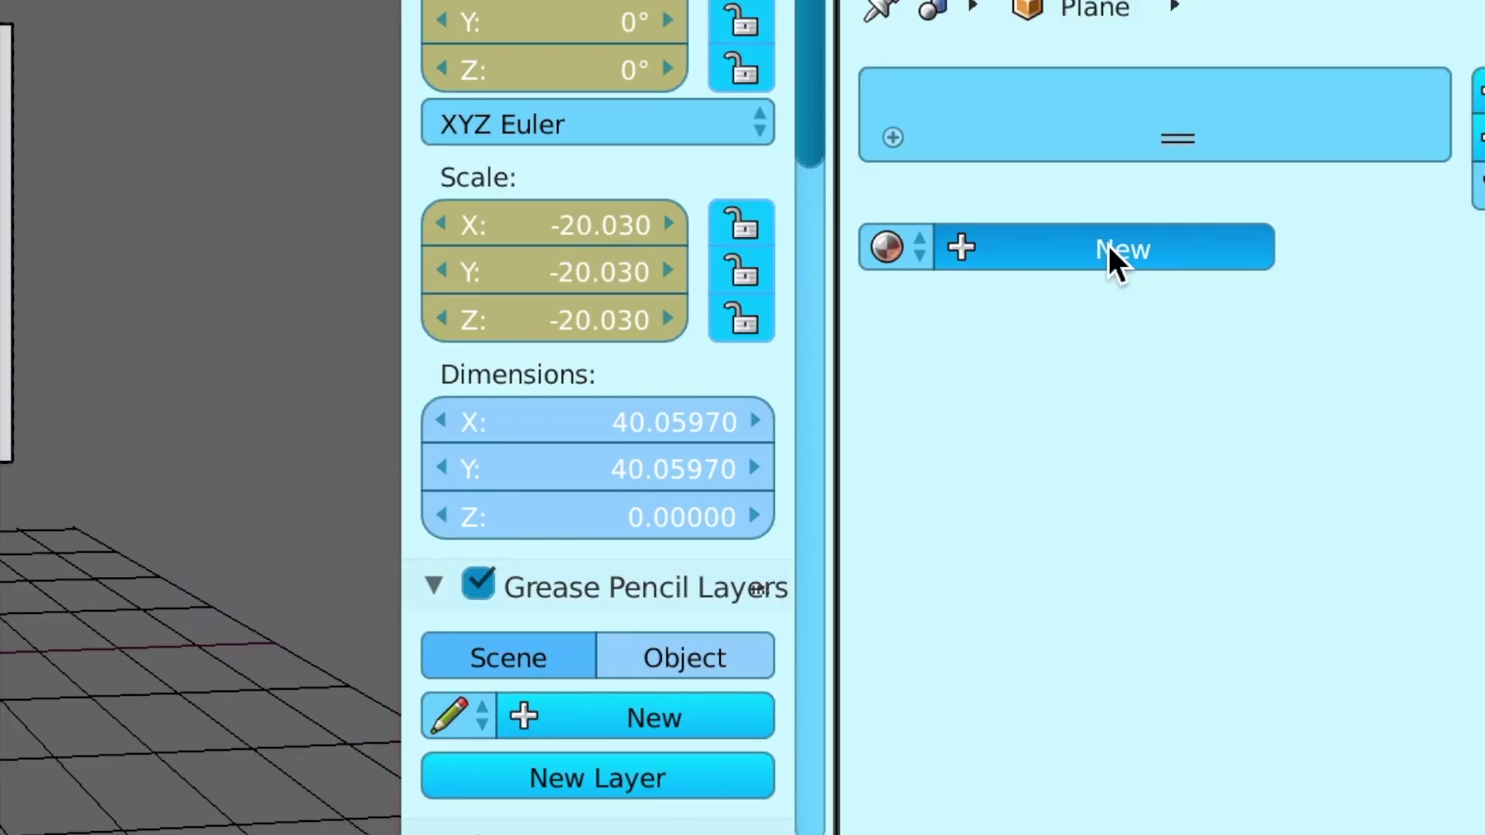
{"action": "left_click", "coordinate": [1300, 342]}
{"action": "left_click", "coordinate": [1322, 507]}
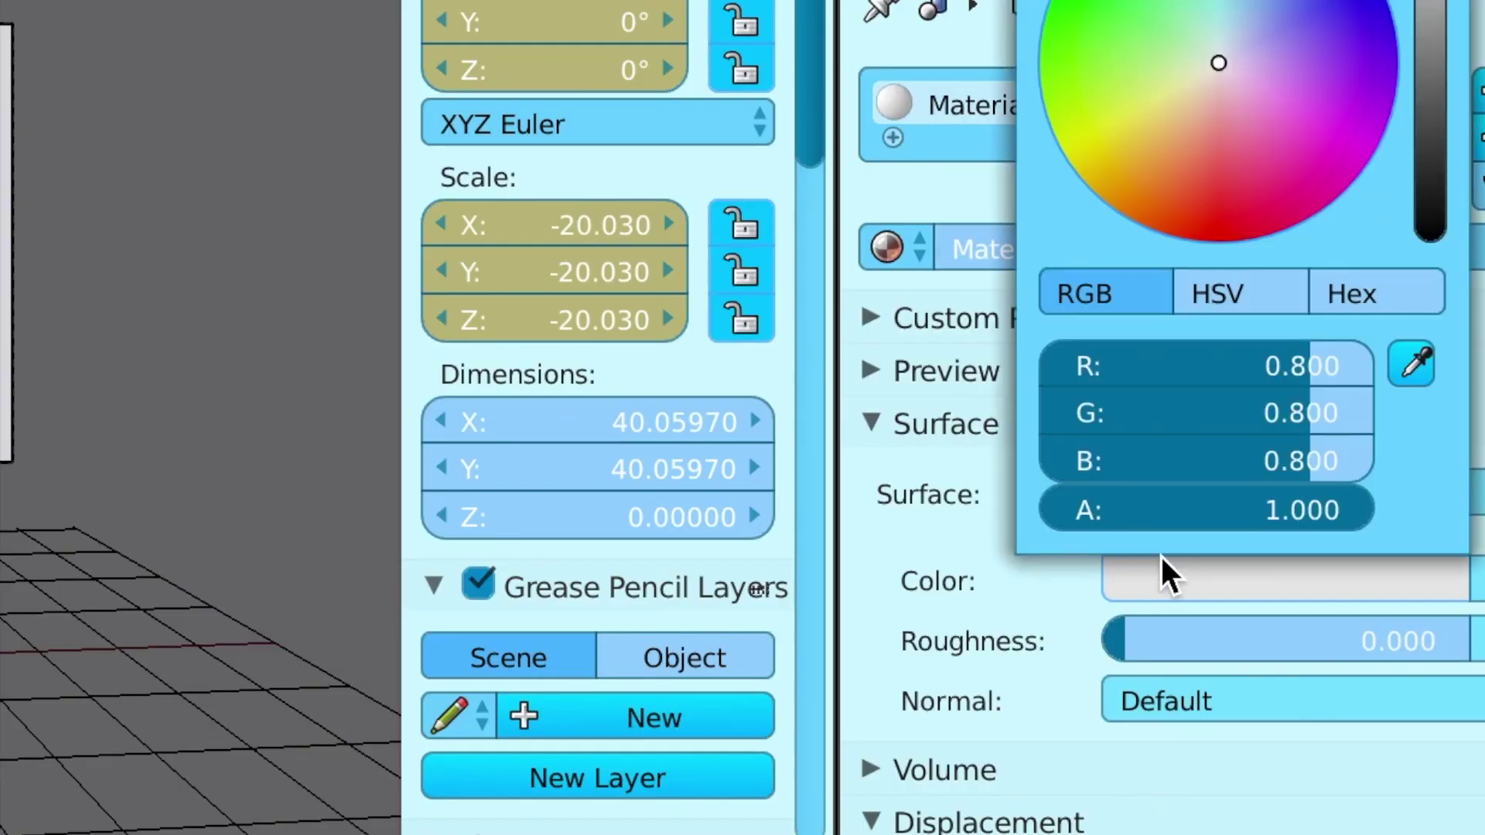
{"action": "left_click_drag", "start_coordinate": [1223, 37], "coordinate": [1279, 5]}
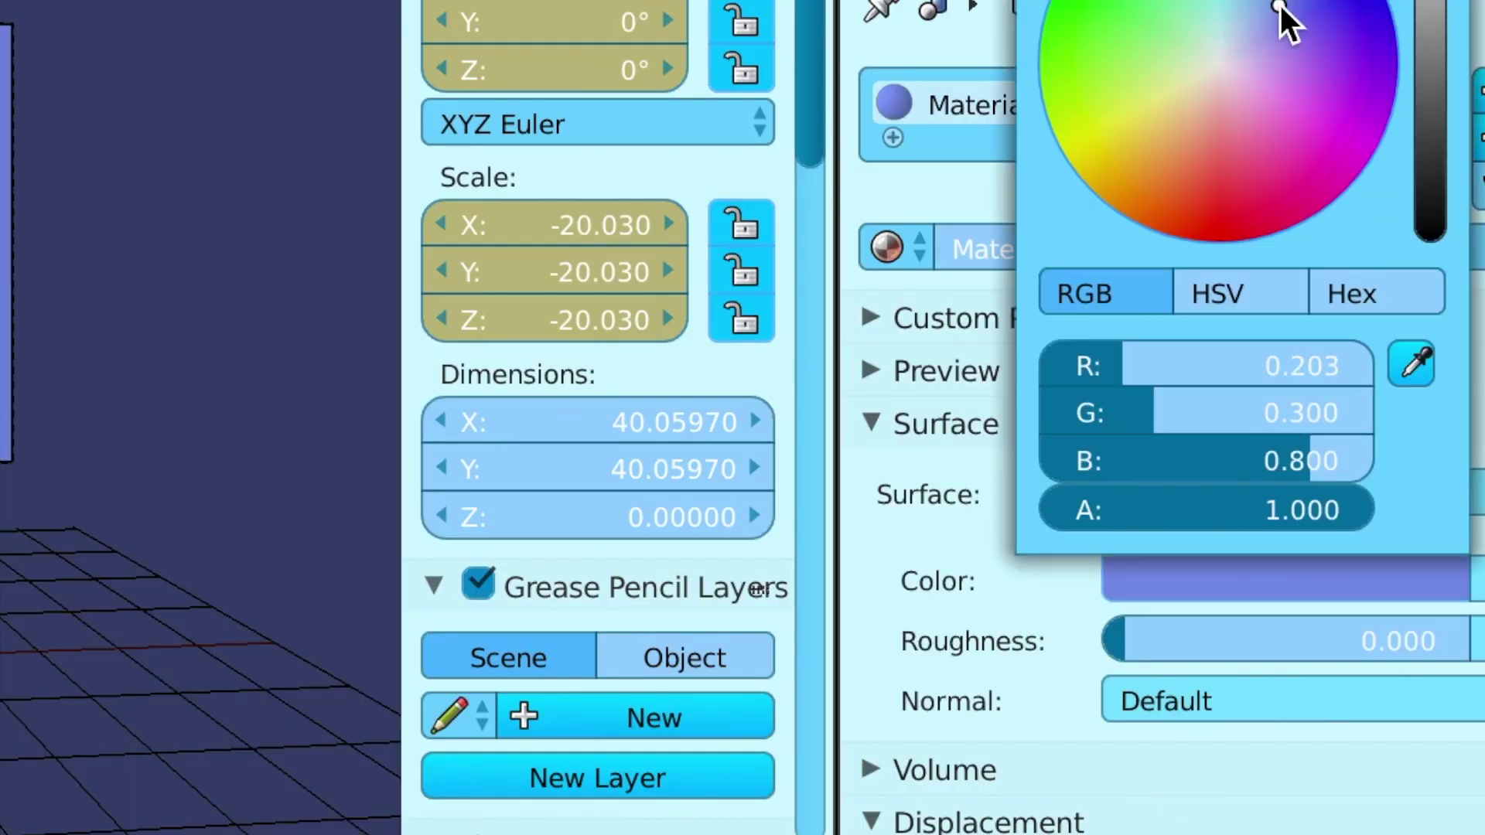
{"action": "left_click", "coordinate": [1235, 29]}
{"action": "left_click", "coordinate": [1226, 55]}
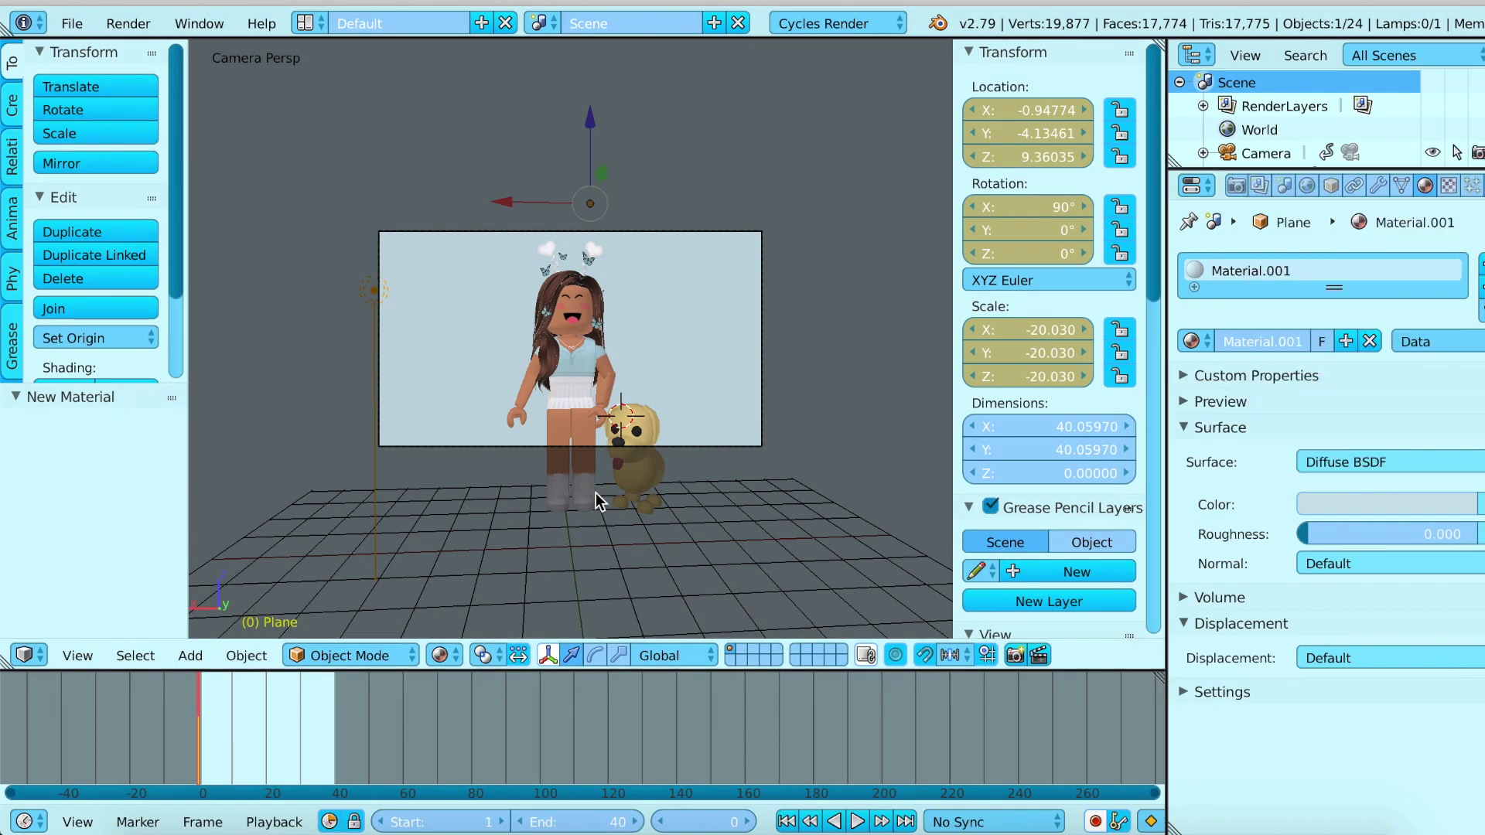
- Select the camera and keyframe its starting position in walk mode
{"action": "right_click", "coordinate": [410, 447]}
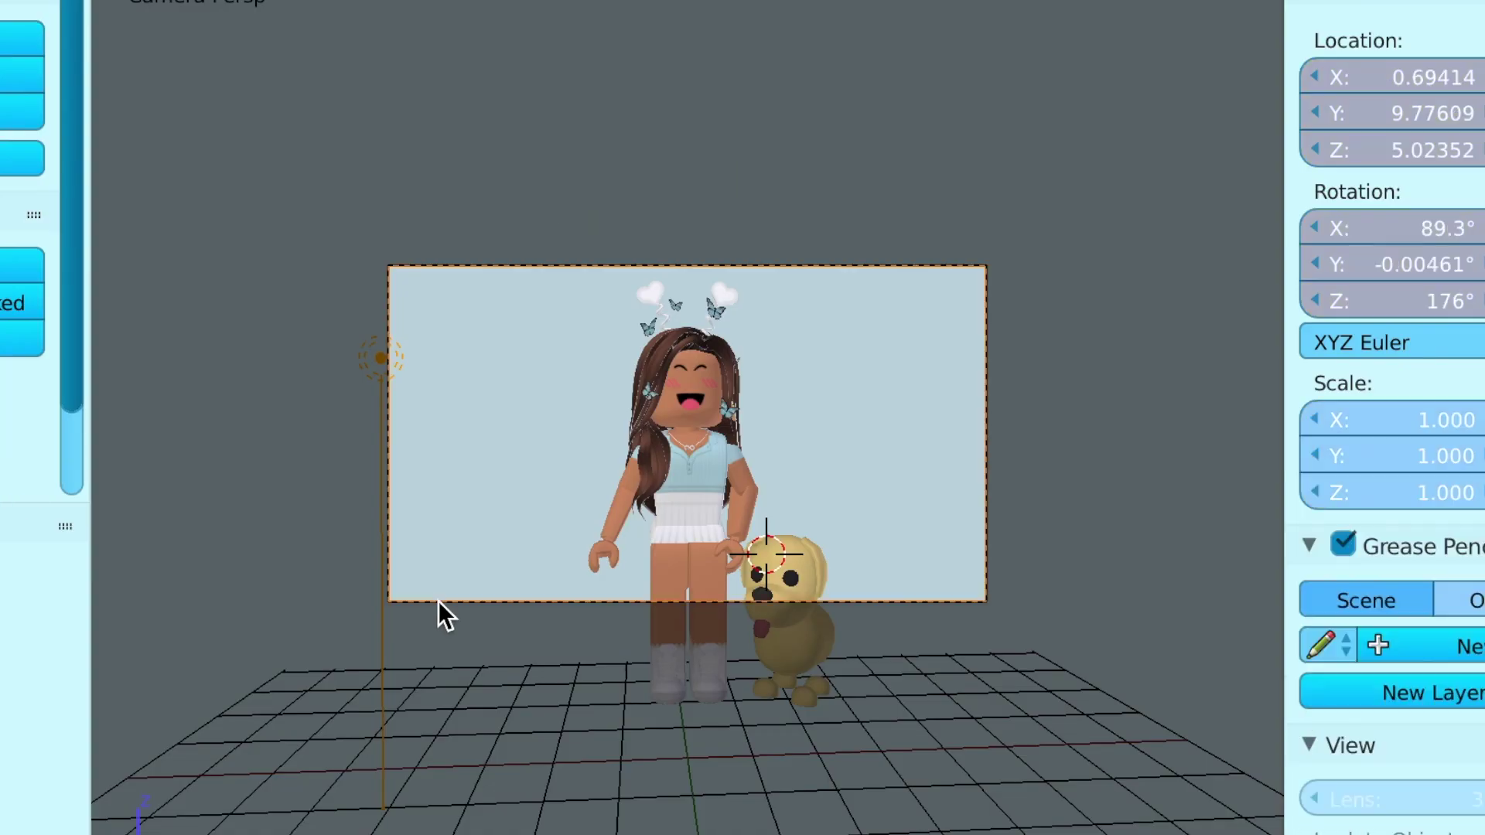
{"action": "right_click", "coordinate": [410, 447]}
{"action": "right_click", "coordinate": [410, 447]}
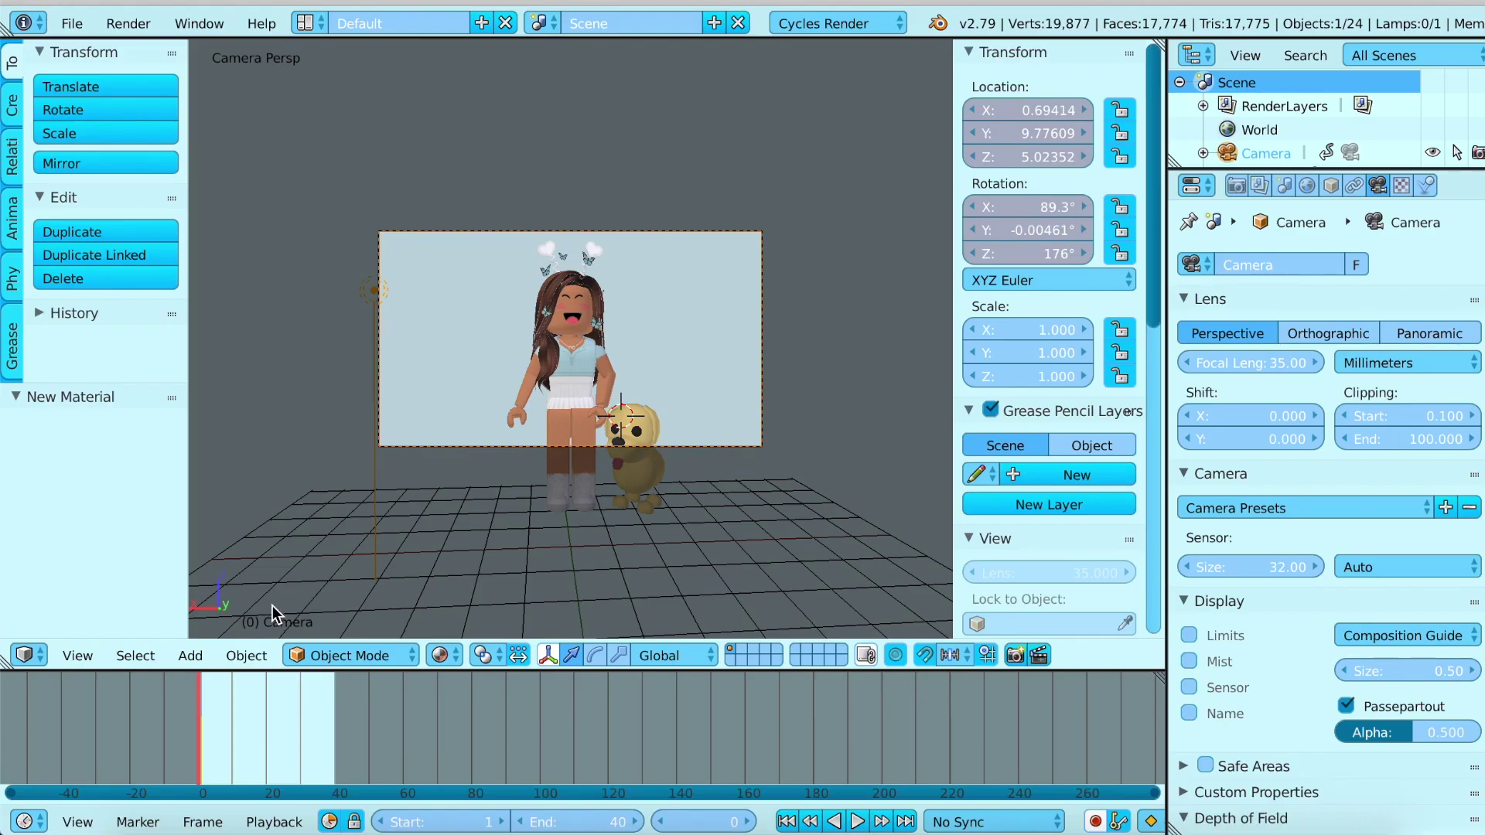
{"action": "key", "text": "shift+f"}
{"action": "left_click", "coordinate": [571, 346]}
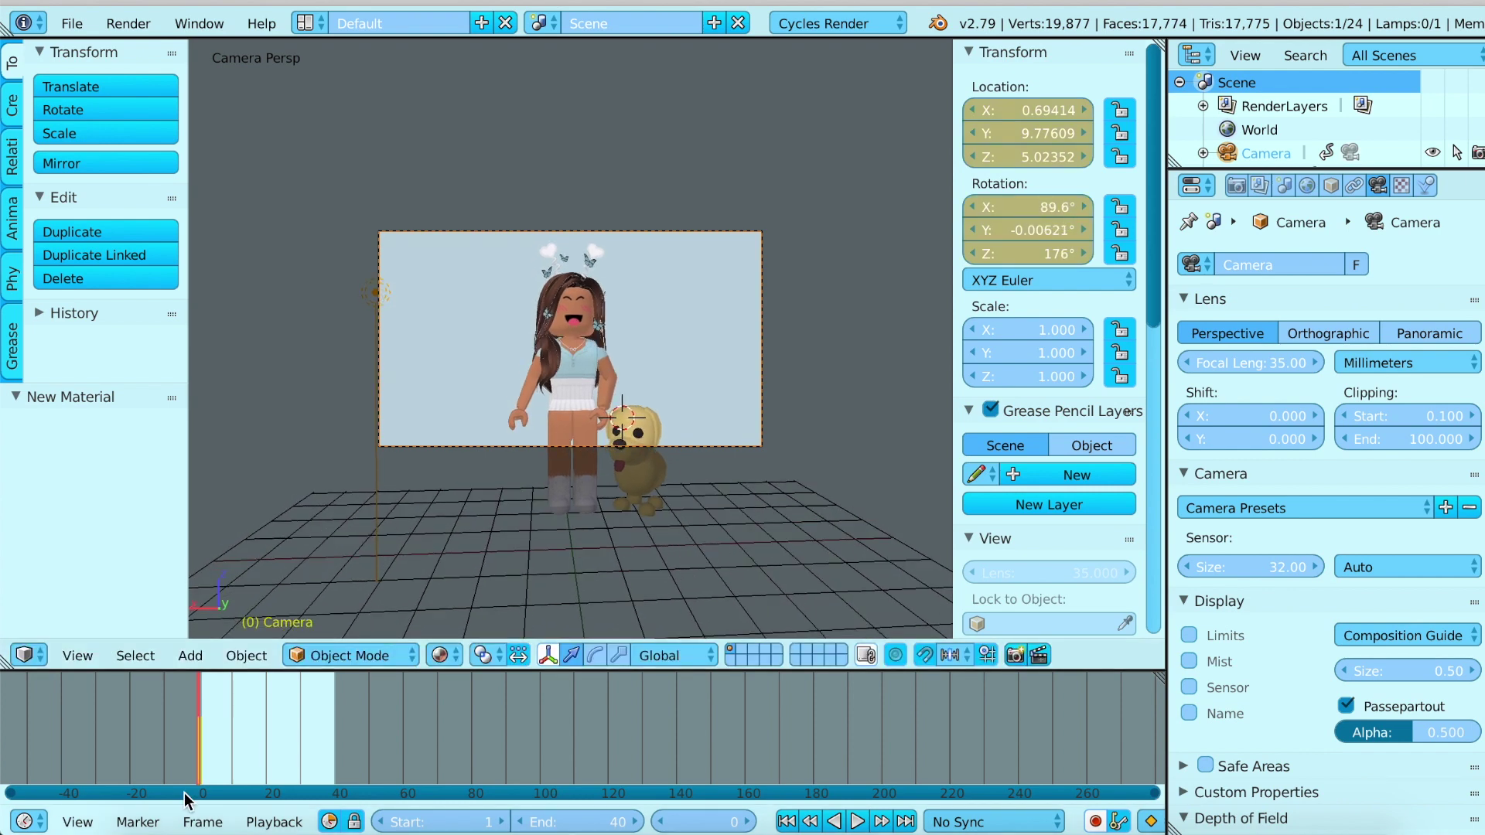
- At frame 20, walk the camera closer and swing it around, keyframing the new position
{"action": "left_click", "coordinate": [268, 774]}
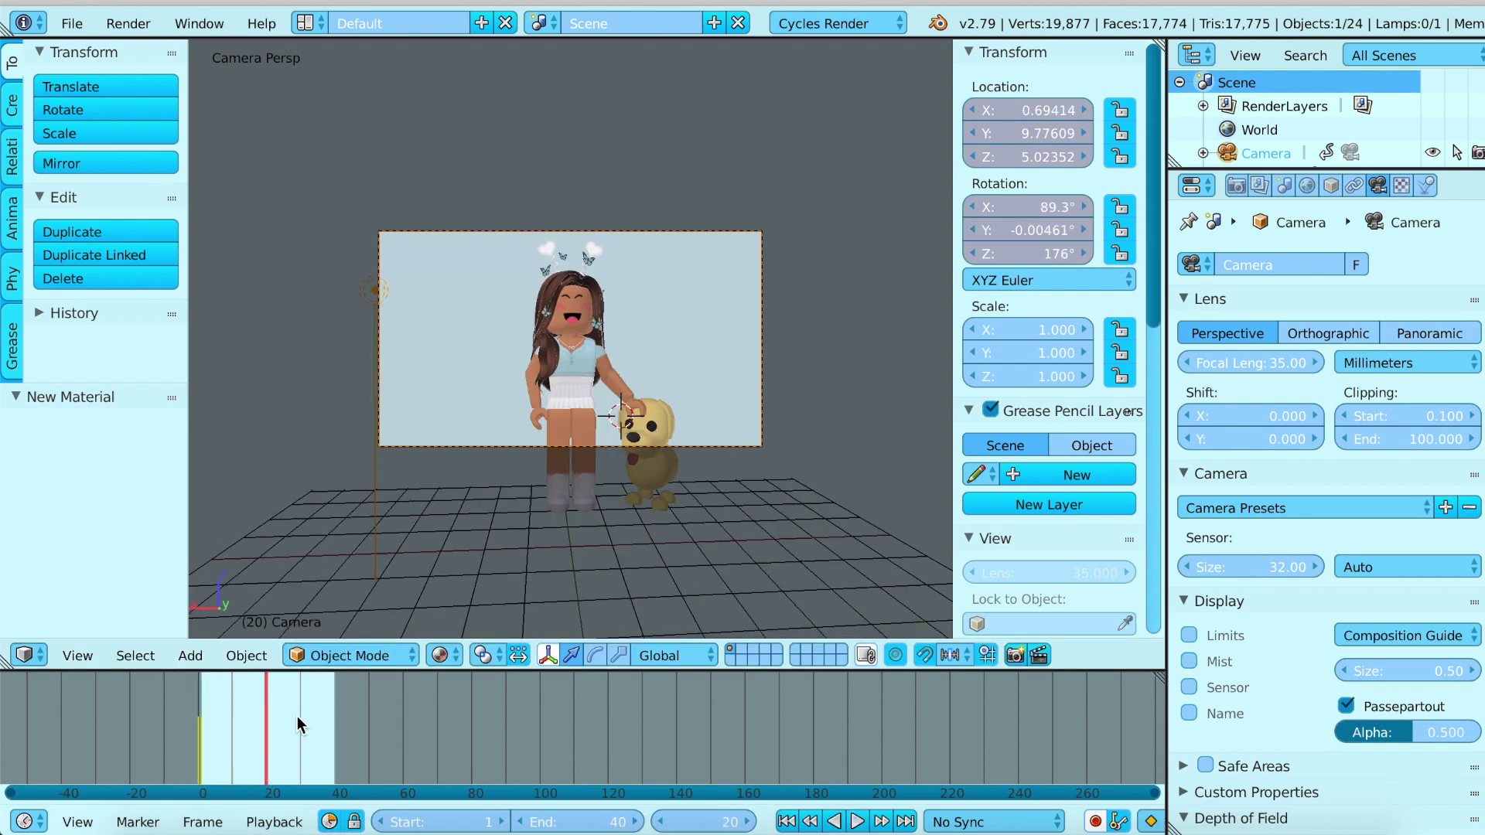
{"action": "key", "text": "shift+f"}
{"action": "key", "text": "w"}
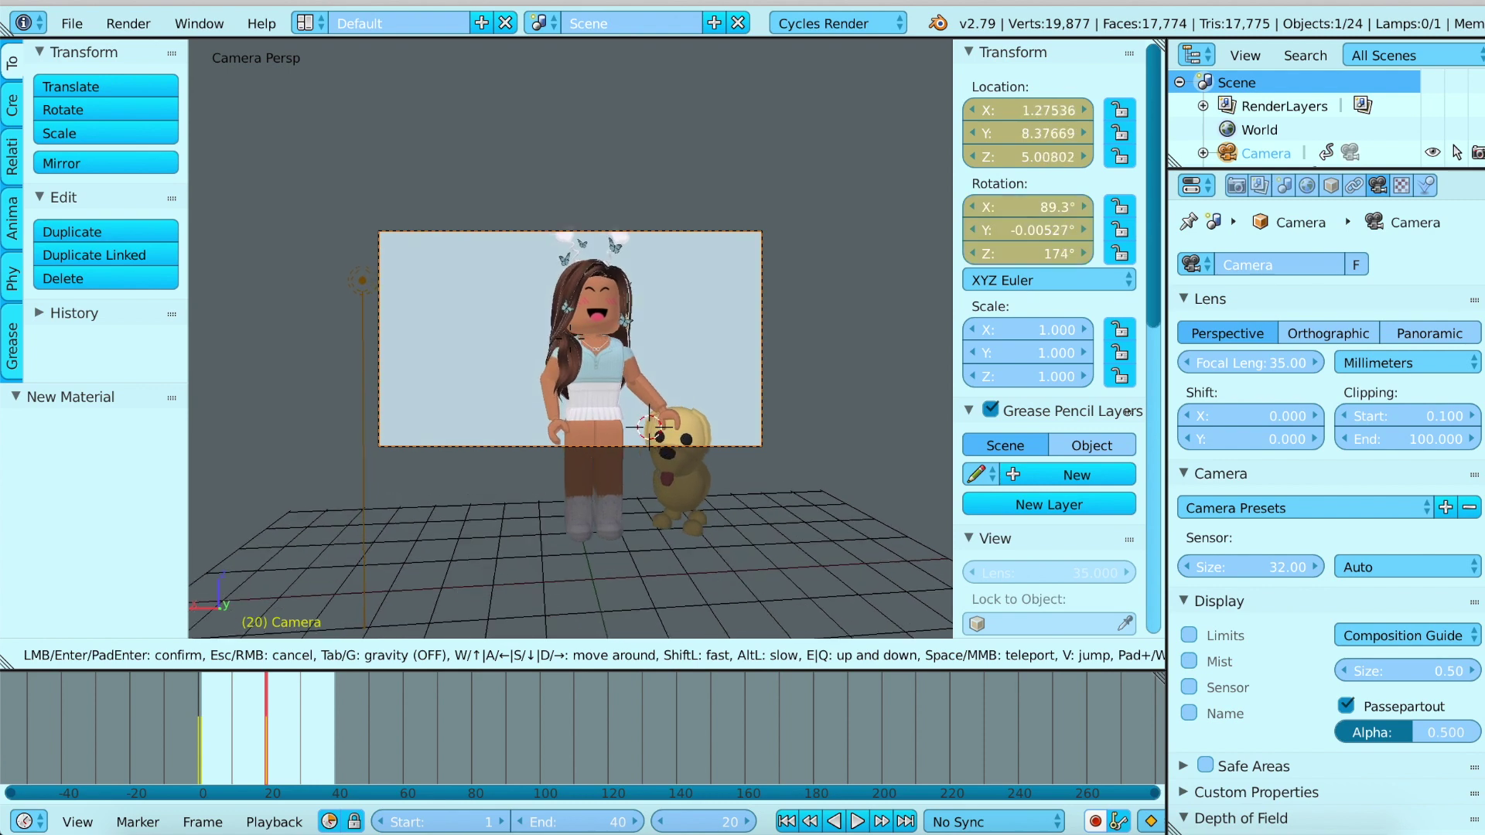
{"action": "key", "text": "a"}
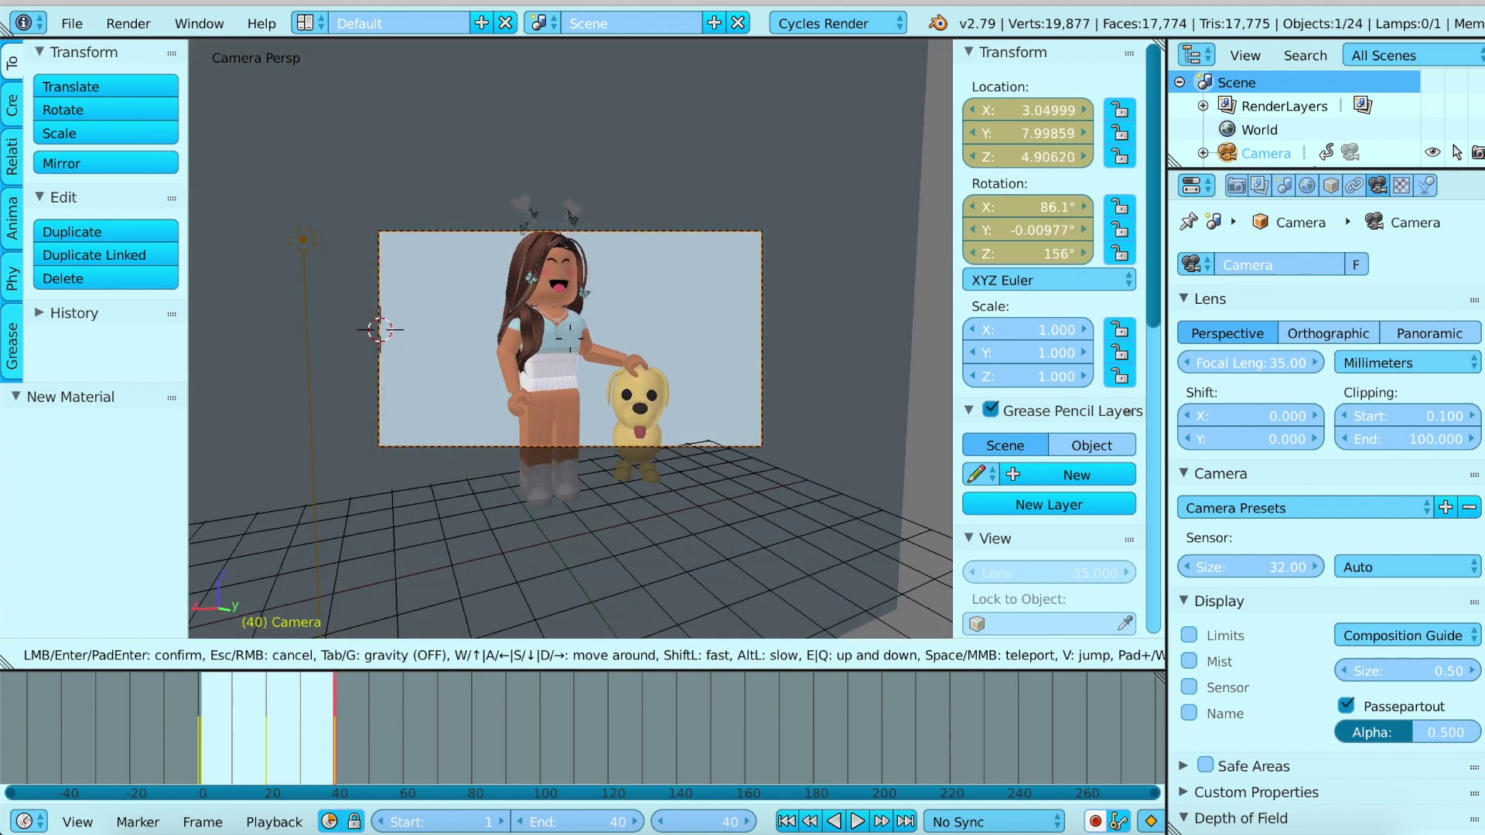
{"action": "left_click", "coordinate": [572, 346]}
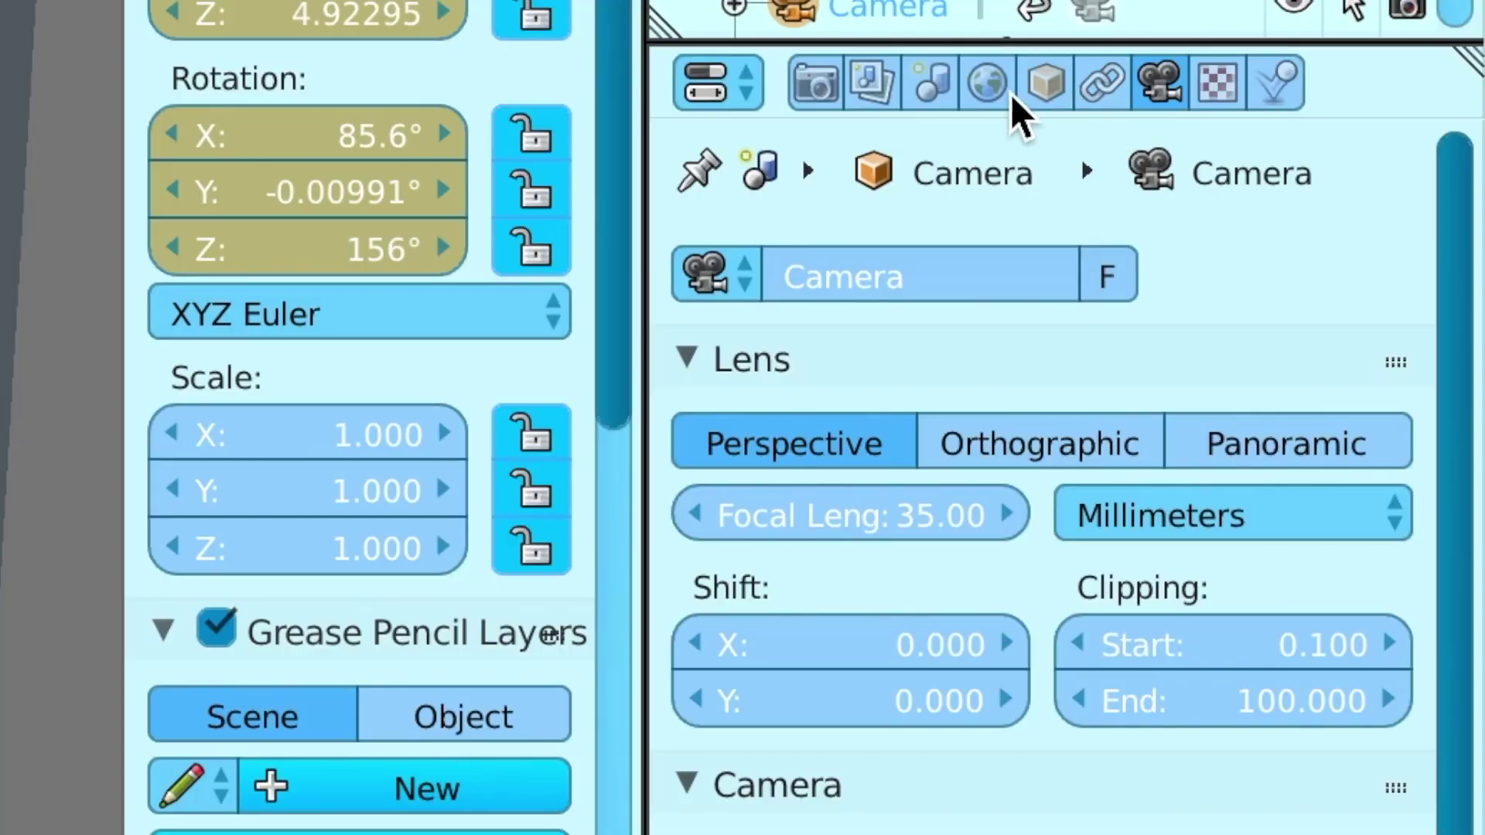
- Change the render Output file format from PNG to FFmpeg video
{"action": "left_click", "coordinate": [1238, 188]}
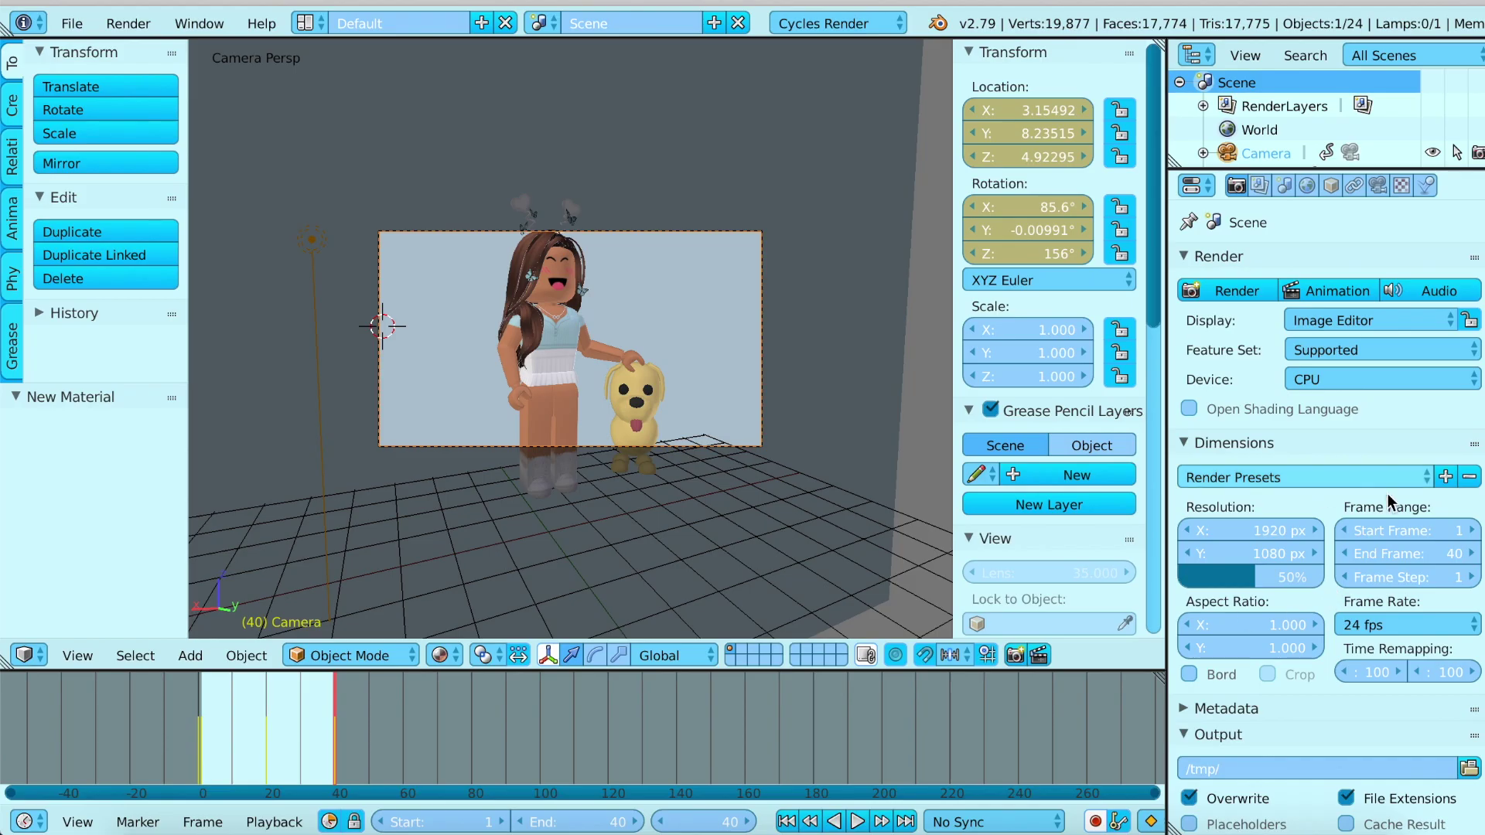
{"action": "scroll", "coordinate": [1381, 570], "scroll_direction": "down", "scroll_amount": 3}
{"action": "scroll", "coordinate": [1377, 532], "scroll_direction": "down", "scroll_amount": 5}
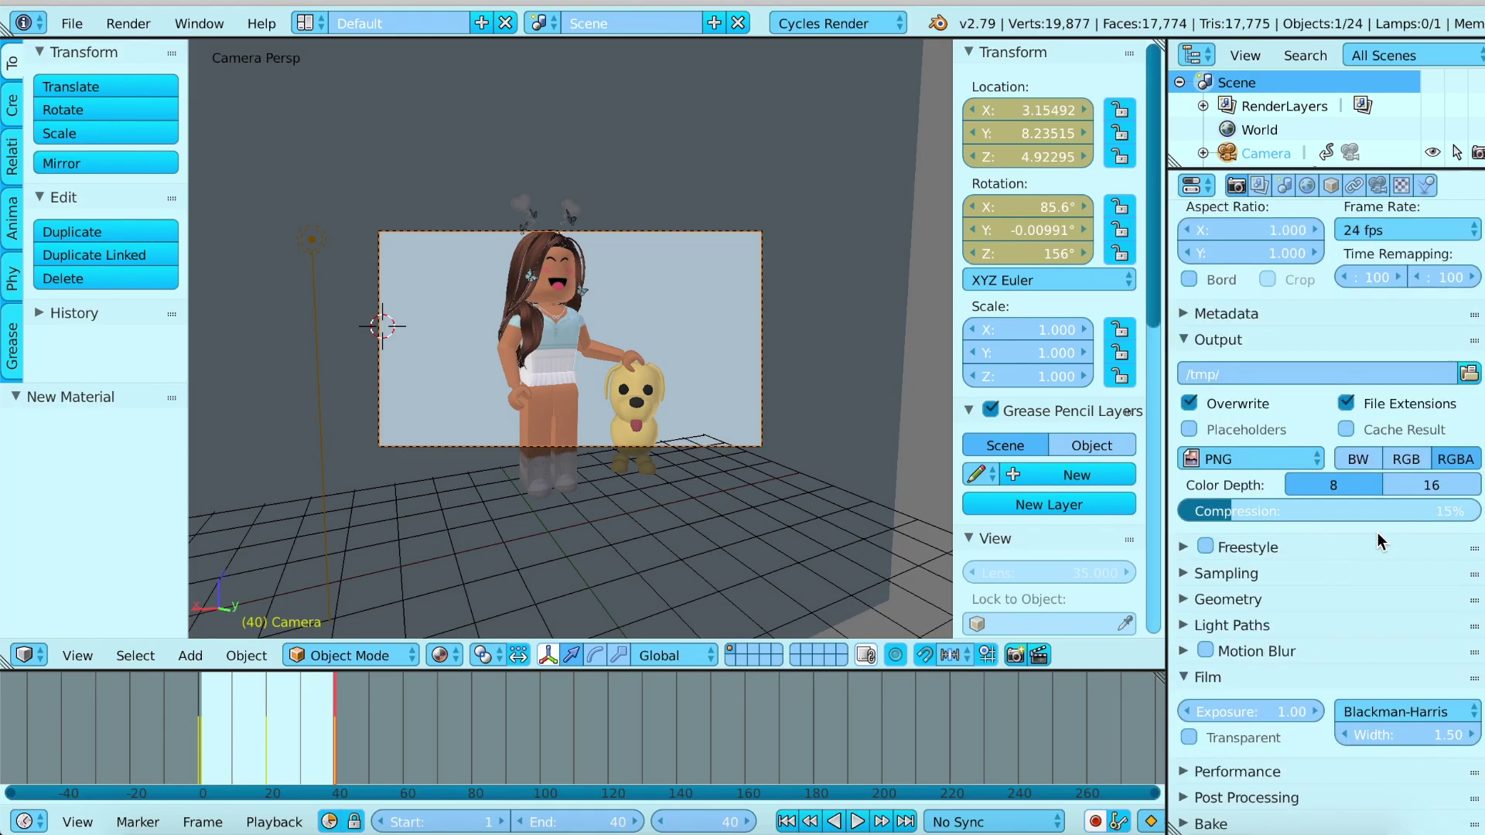
{"action": "left_click", "coordinate": [1265, 461]}
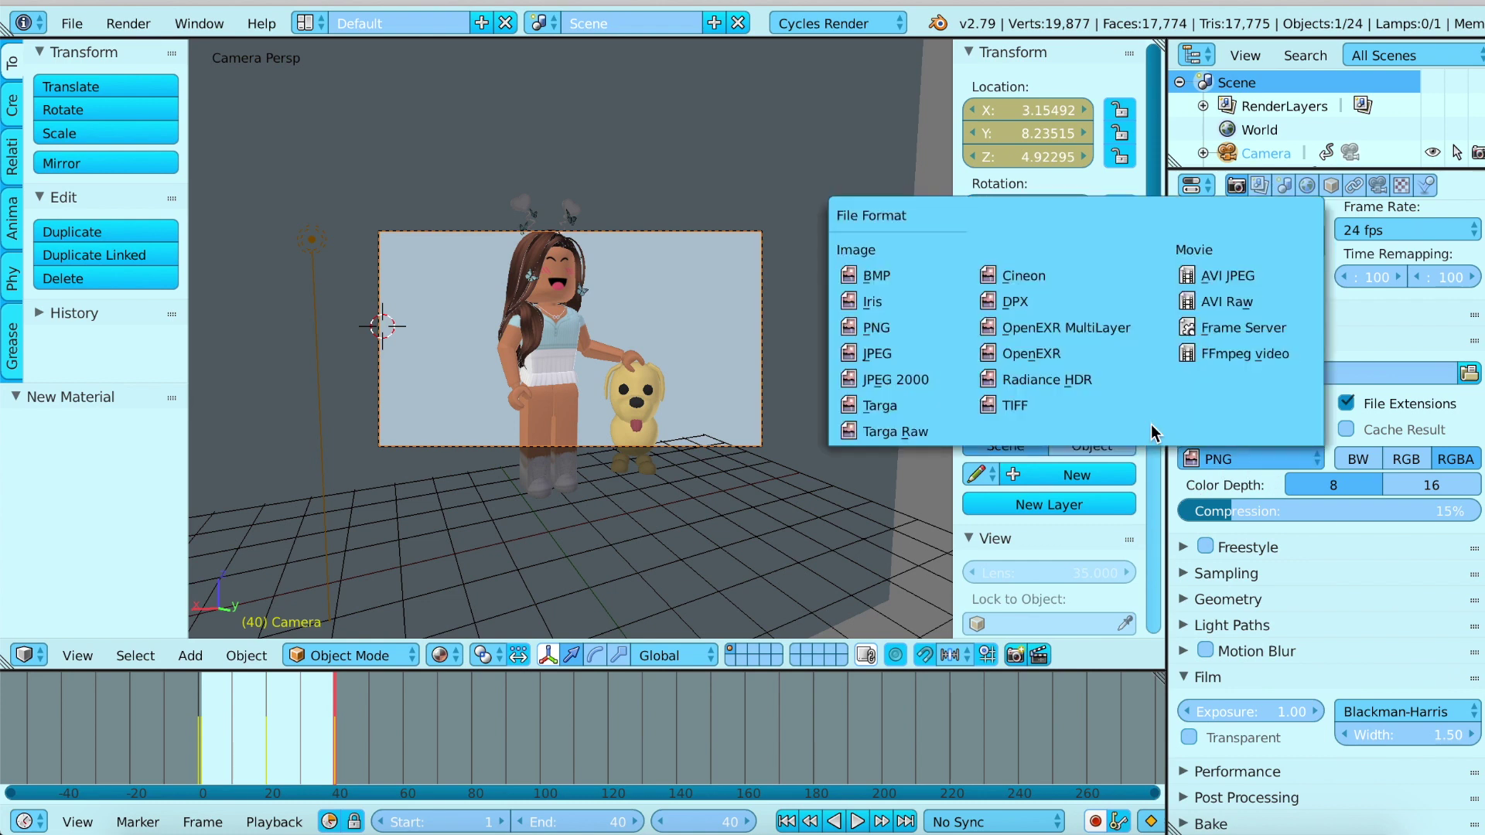
{"action": "left_click", "coordinate": [1239, 350]}
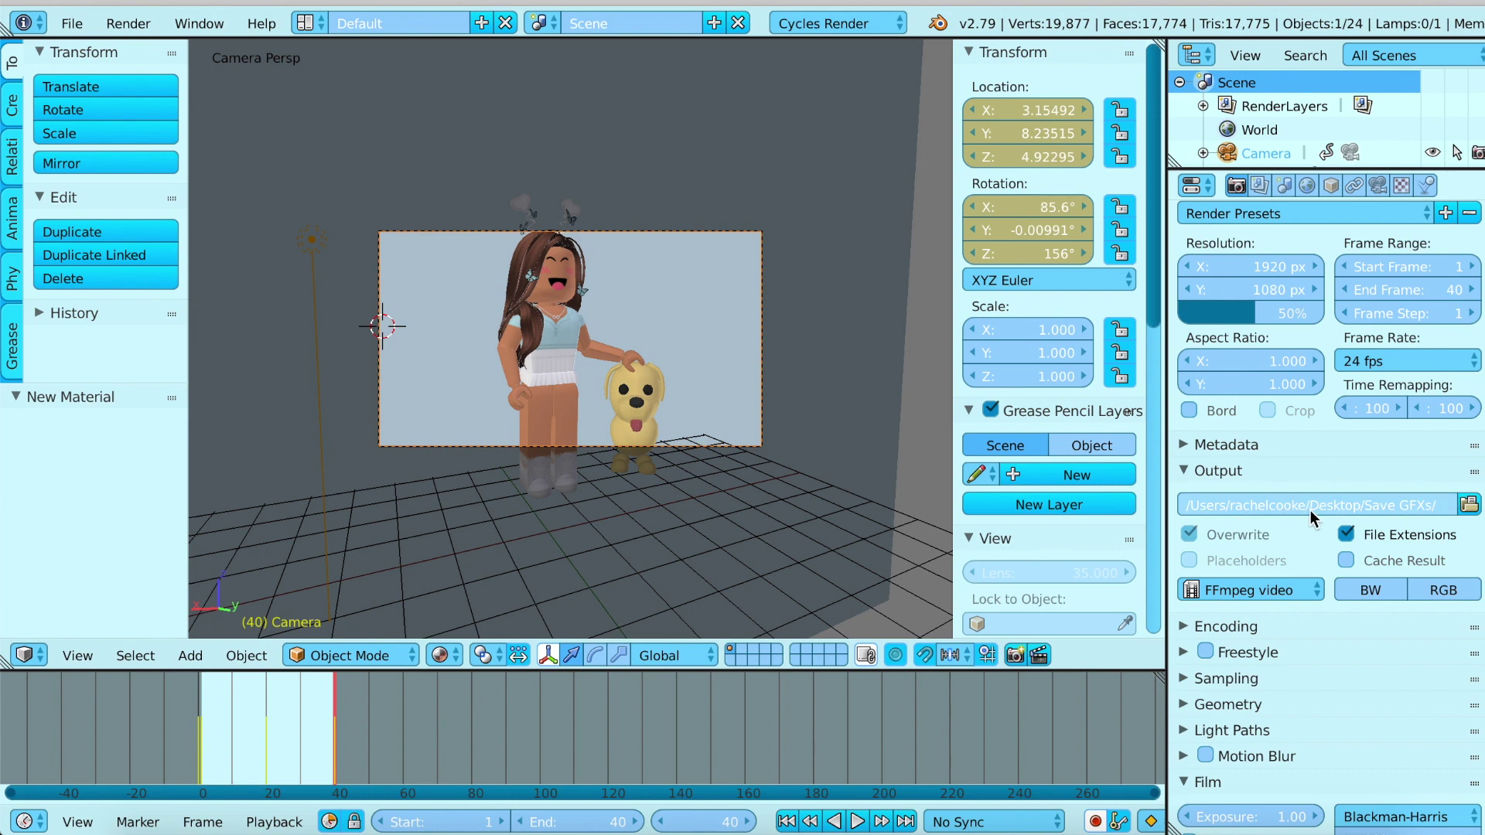
{"action": "scroll", "coordinate": [1299, 541], "scroll_direction": "down", "scroll_amount": 3}
{"action": "left_click", "coordinate": [440, 655]}
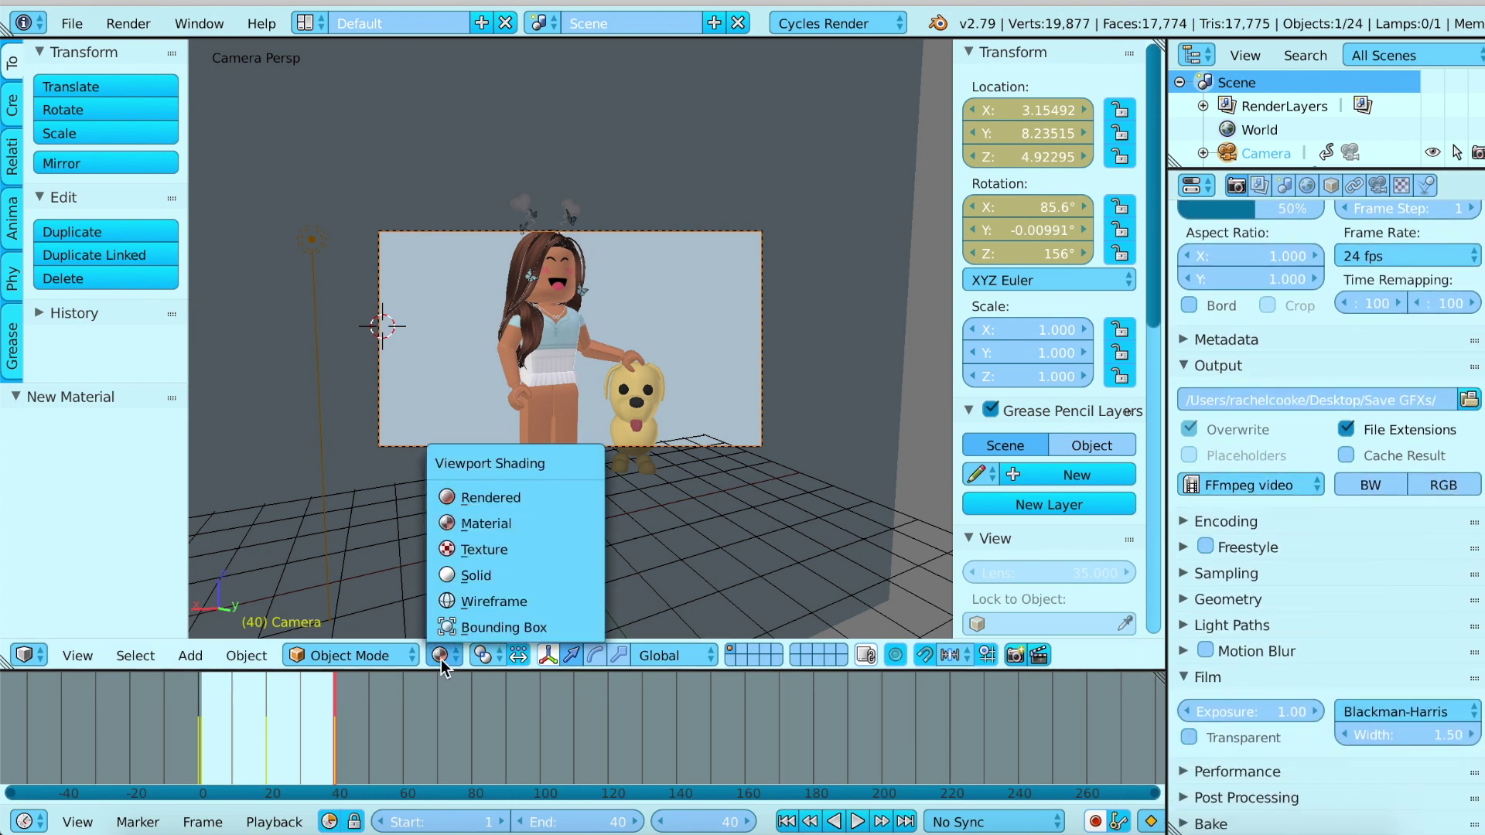
{"action": "left_click", "coordinate": [476, 495]}
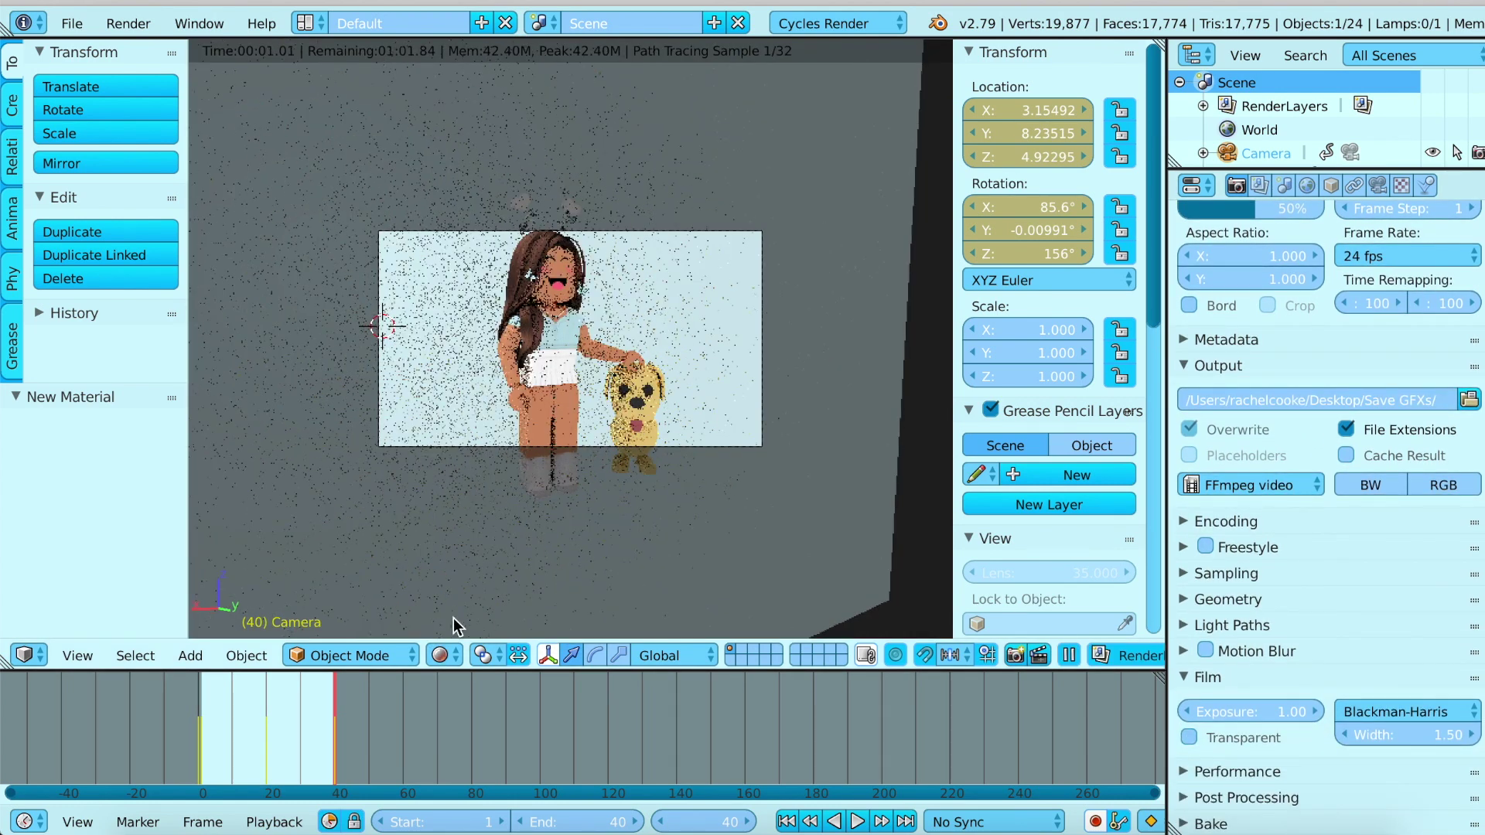
{"action": "left_click", "coordinate": [442, 657]}
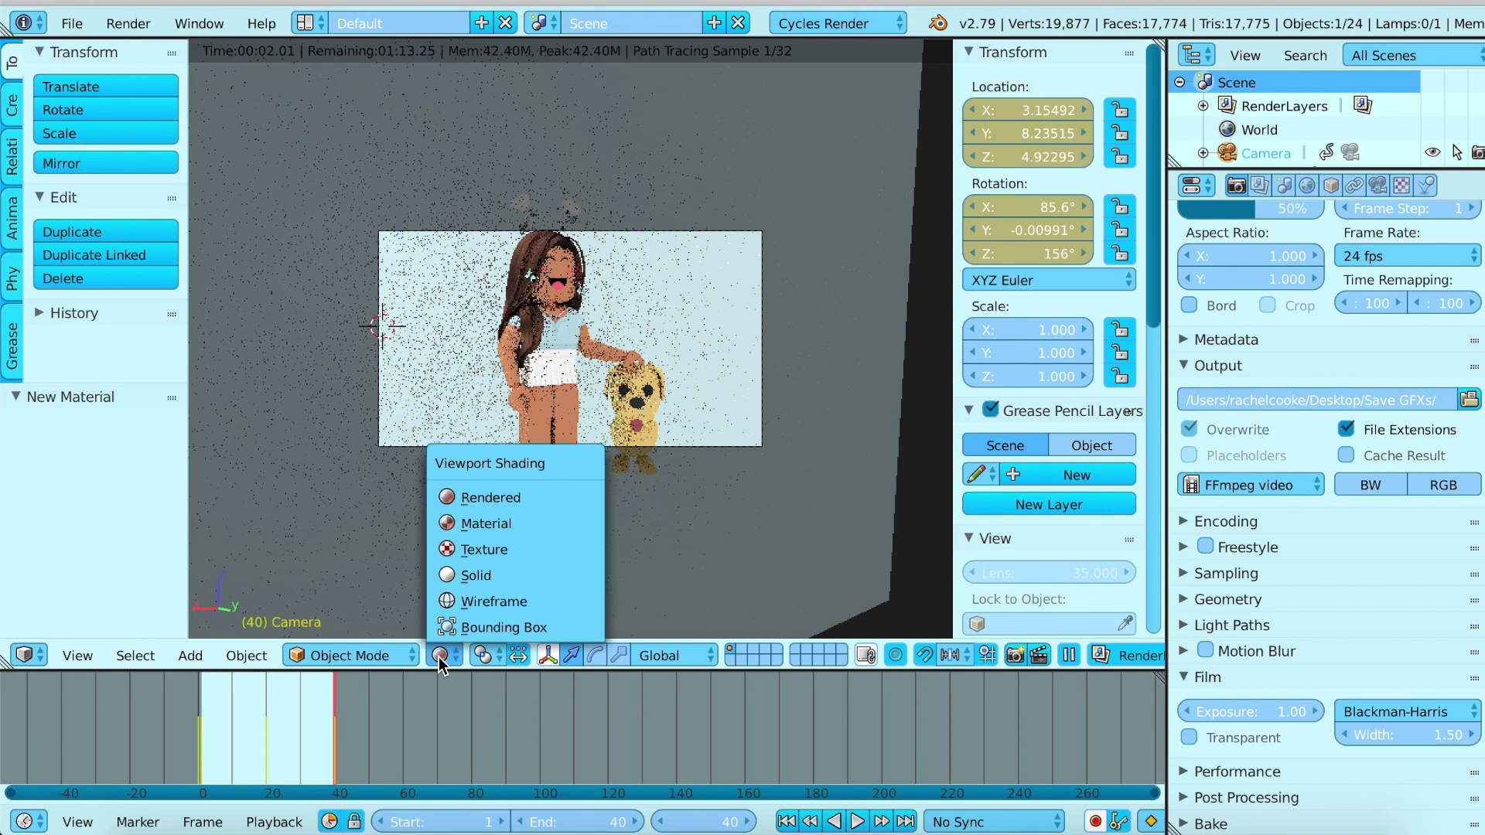
{"action": "left_click", "coordinate": [447, 526]}
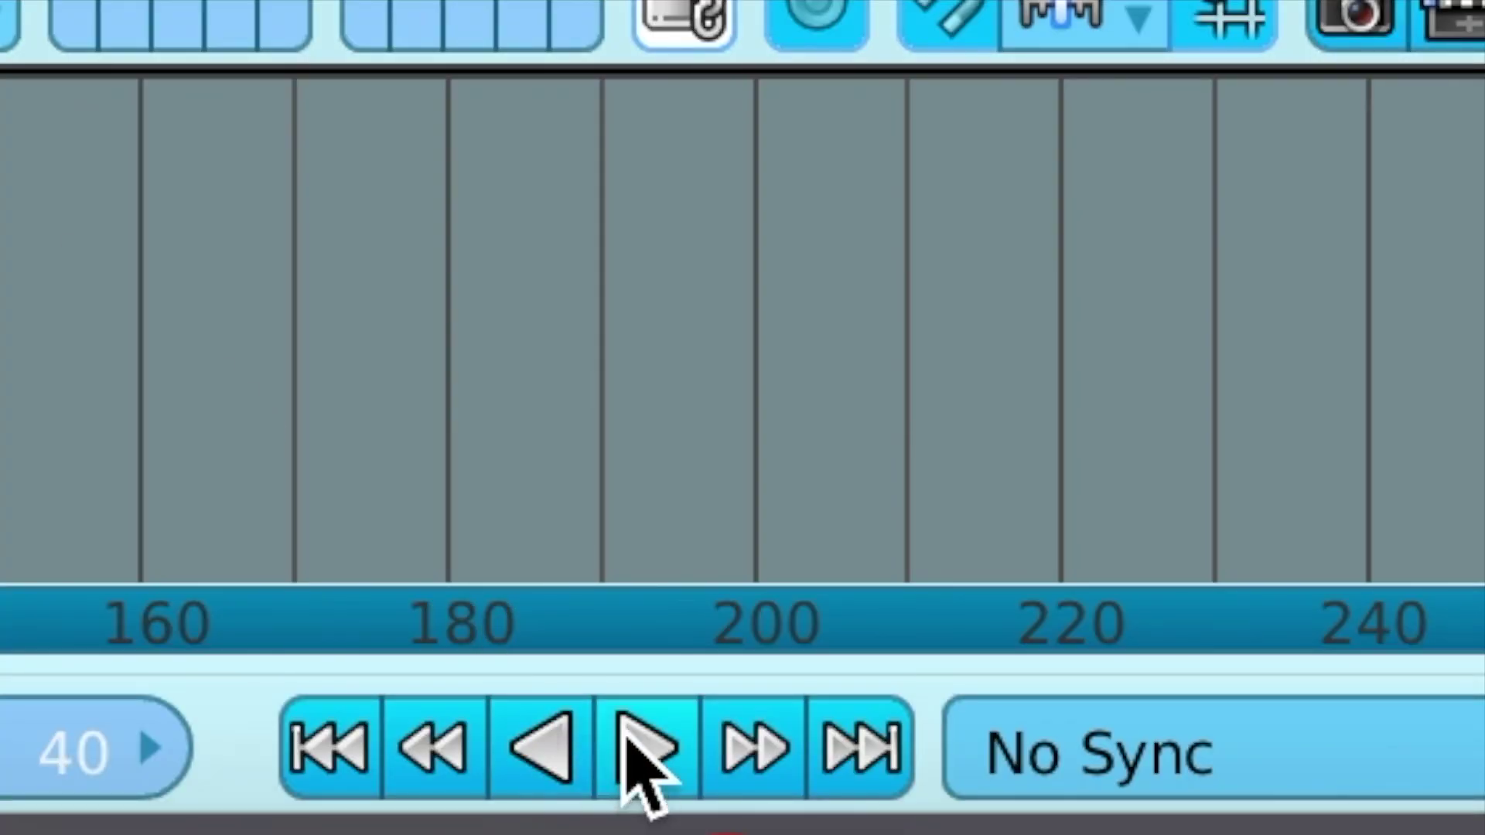
{"action": "left_click", "coordinate": [646, 750]}
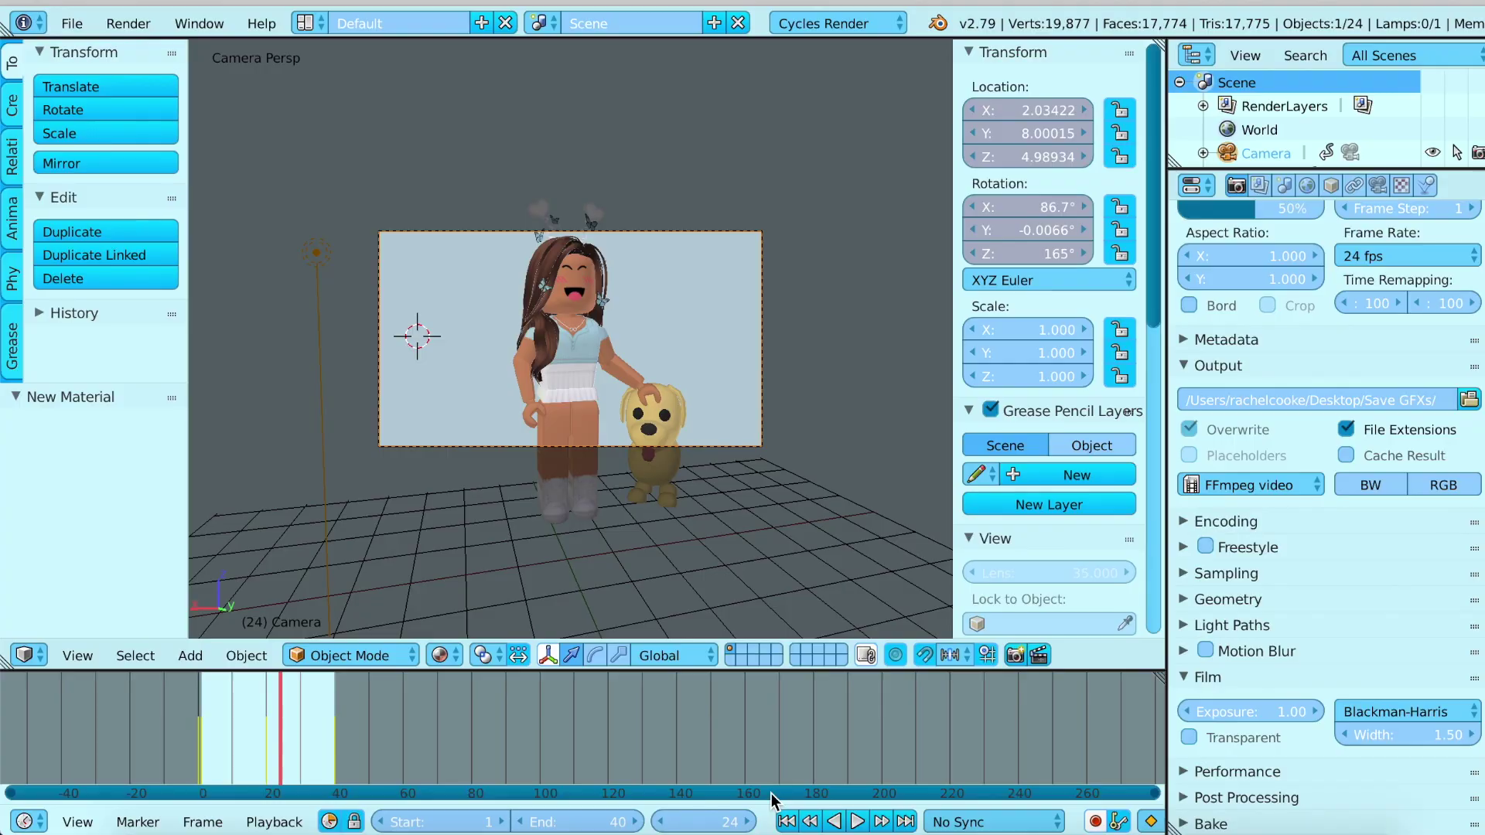
{"action": "scroll", "coordinate": [1297, 349], "scroll_direction": "up", "scroll_amount": 10}
- Render all animation frames with the Animation button
{"action": "left_click", "coordinate": [1312, 292]}
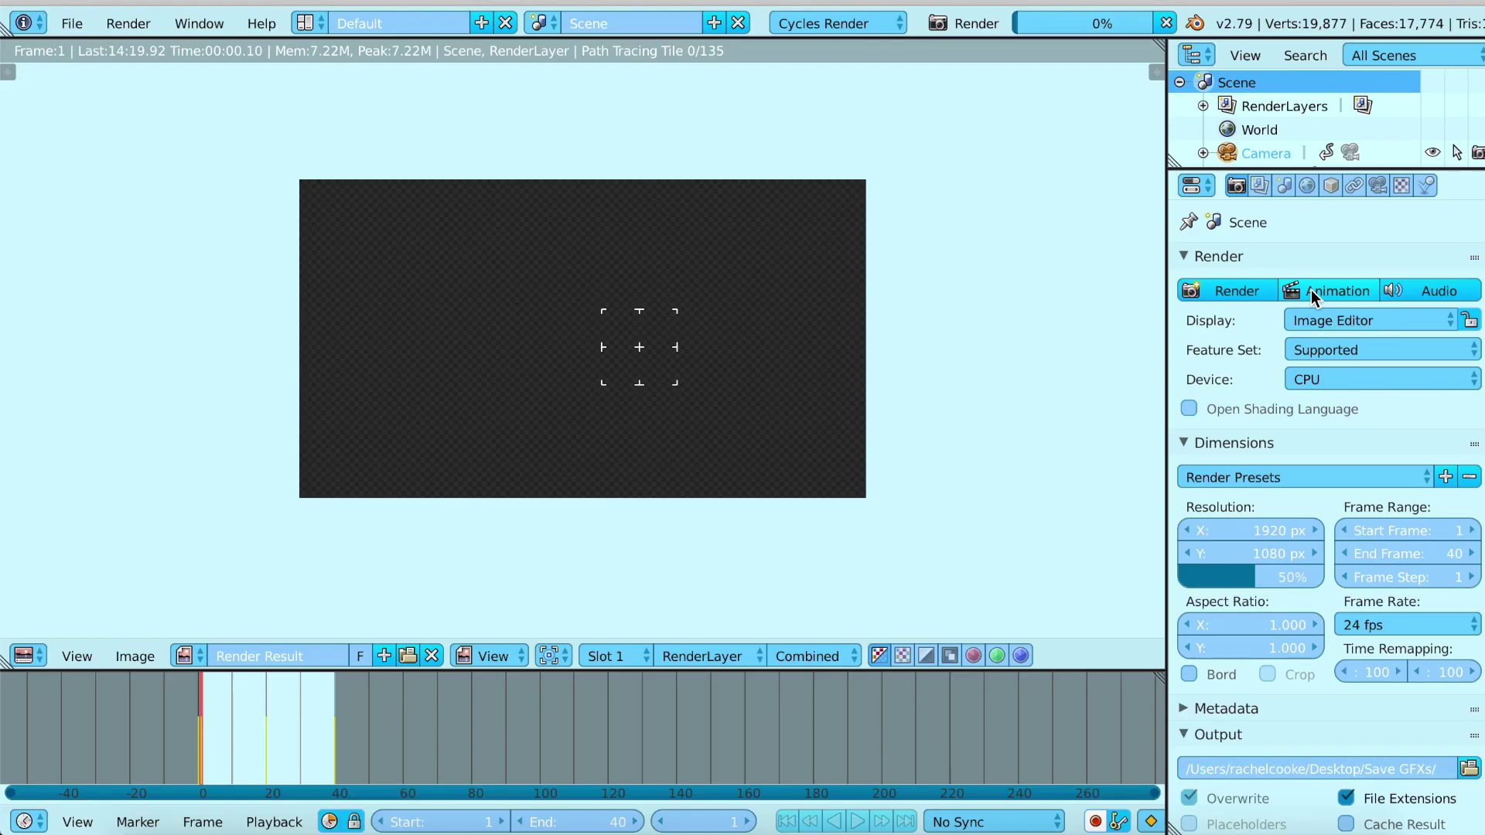